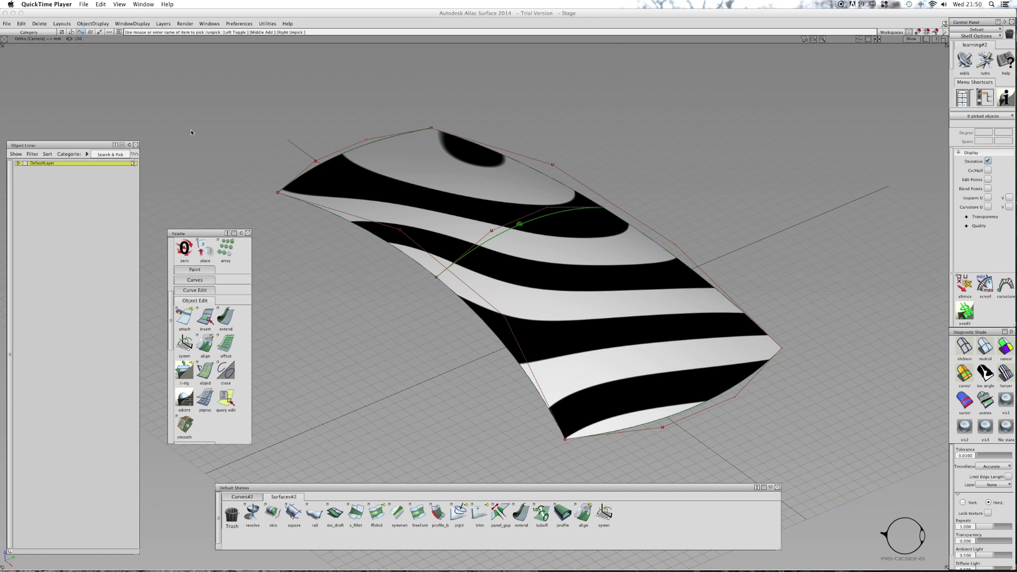
Examine the zebra-shaded surface from several angles and close the floating tool palette
{"action": "left_click", "coordinate": [187, 125]}
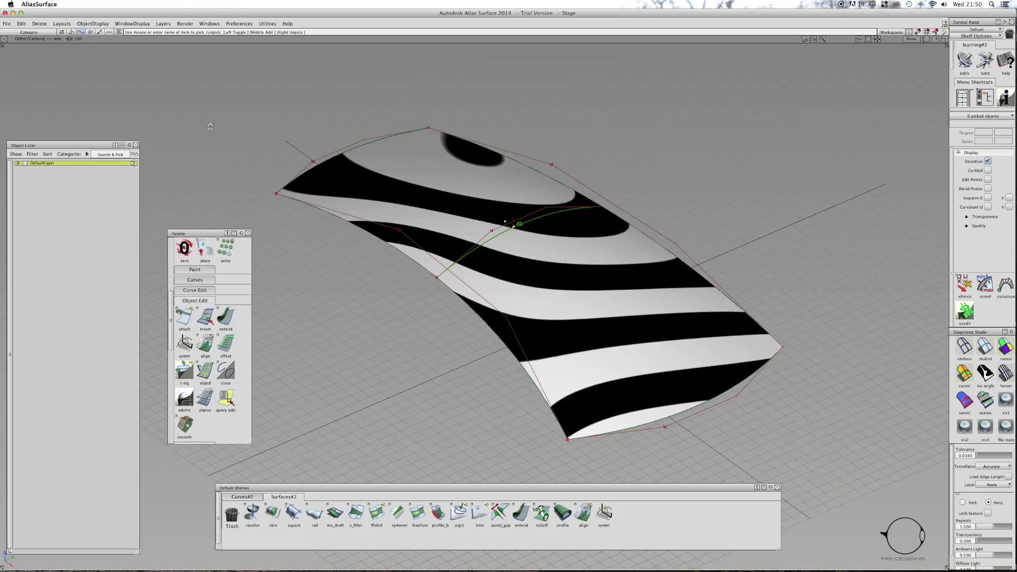
{"action": "left_click_drag", "start_coordinate": [339, 124], "coordinate": [448, 179], "text": "alt+shift"}
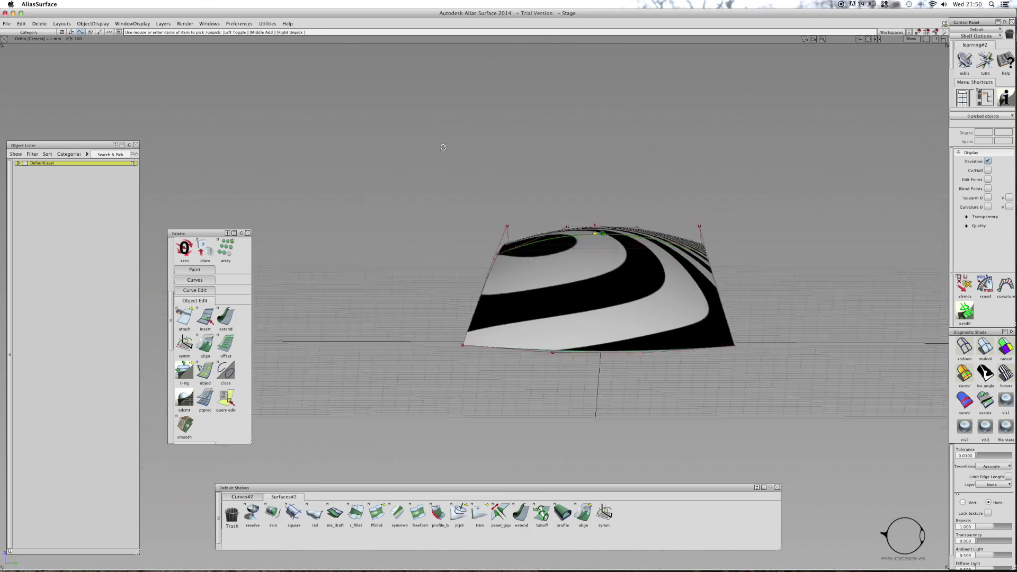
{"action": "left_click_drag", "start_coordinate": [503, 208], "coordinate": [587, 212], "text": "alt+shift"}
{"action": "left_click_drag", "start_coordinate": [586, 236], "coordinate": [586, 218], "text": "ctrl+shift"}
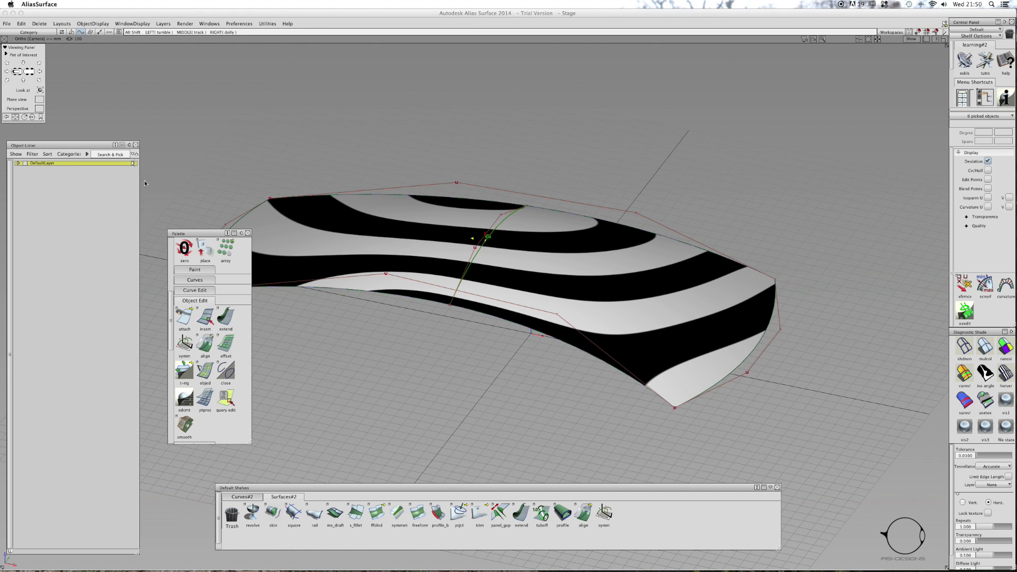
{"action": "left_click", "coordinate": [248, 234]}
{"action": "left_click_drag", "start_coordinate": [506, 261], "coordinate": [484, 237], "text": "alt+shift"}
Raise the two inner CVs of the middle cross-section curve about 52 mm along Z
{"action": "left_click", "coordinate": [523, 238]}
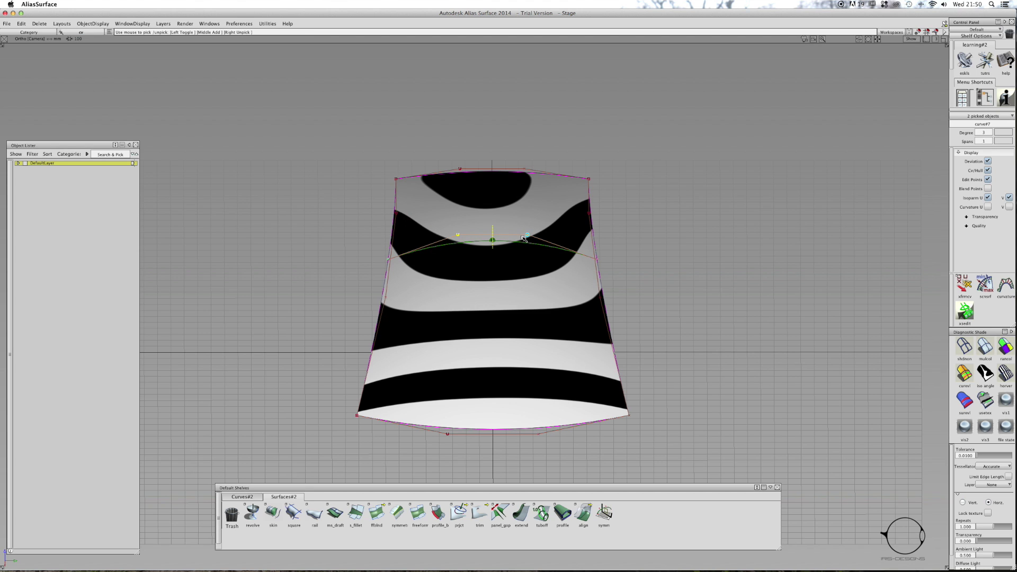
{"action": "left_click", "coordinate": [460, 233]}
{"action": "left_click_drag", "start_coordinate": [461, 228], "coordinate": [485, 228], "text": "ctrl+shift"}
{"action": "left_click", "coordinate": [458, 233]}
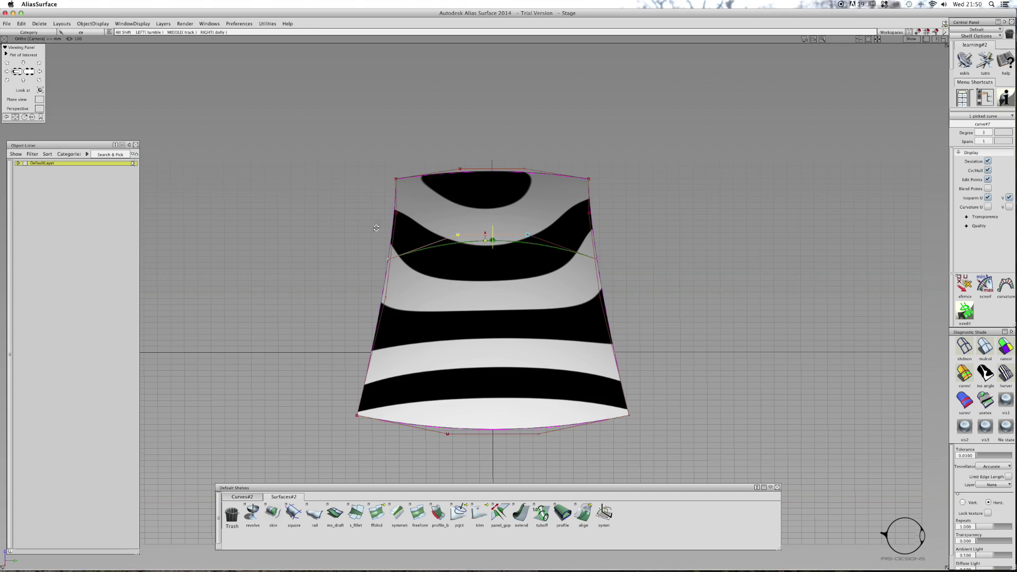
{"action": "left_click_drag", "start_coordinate": [376, 228], "coordinate": [633, 172], "text": "alt+shift"}
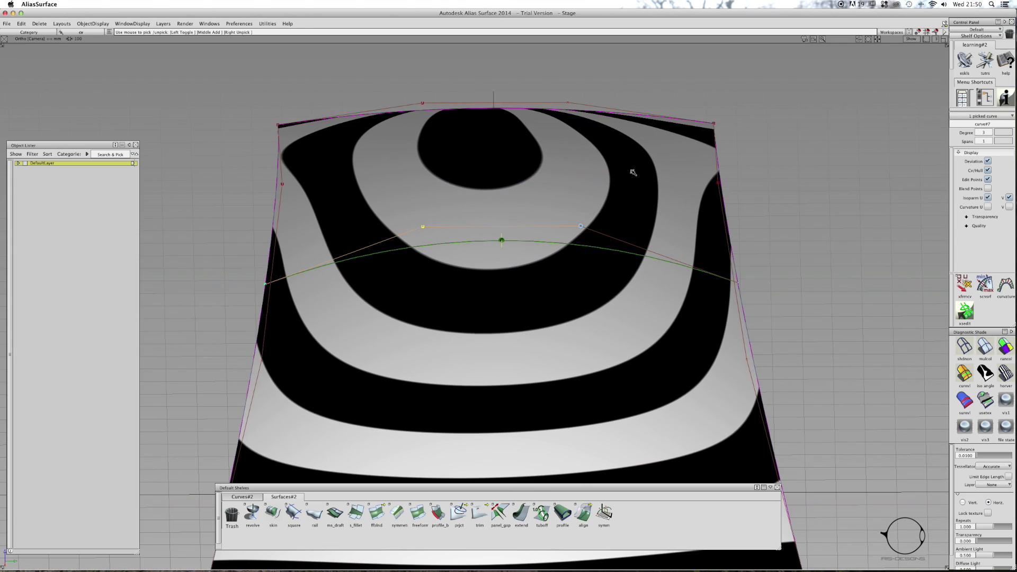
{"action": "left_click_drag", "start_coordinate": [495, 181], "coordinate": [588, 188], "text": "alt+shift"}
{"action": "right_click_drag", "start_coordinate": [540, 189], "coordinate": [542, 170], "text": "ctrl+shift"}
{"action": "right_click_drag", "start_coordinate": [543, 174], "coordinate": [544, 166]}
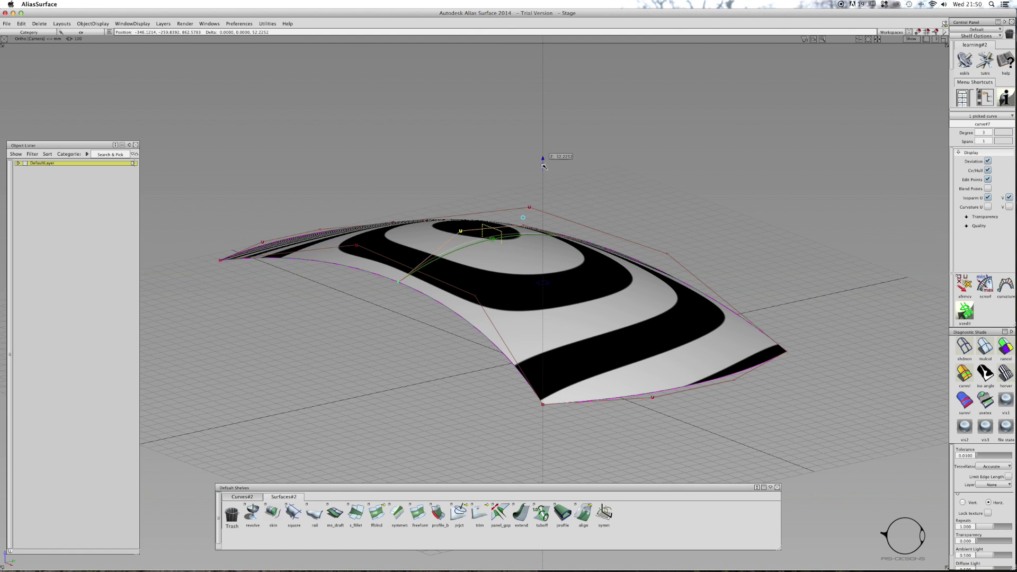
{"action": "mouse_move", "coordinate": [543, 165]}
{"action": "left_mouse_down"}
{"action": "mouse_move", "coordinate": [615, 186]}
{"action": "mouse_move", "coordinate": [404, 140]}
{"action": "mouse_move", "coordinate": [426, 170]}
{"action": "mouse_move", "coordinate": [657, 323]}
{"action": "left_mouse_up"}
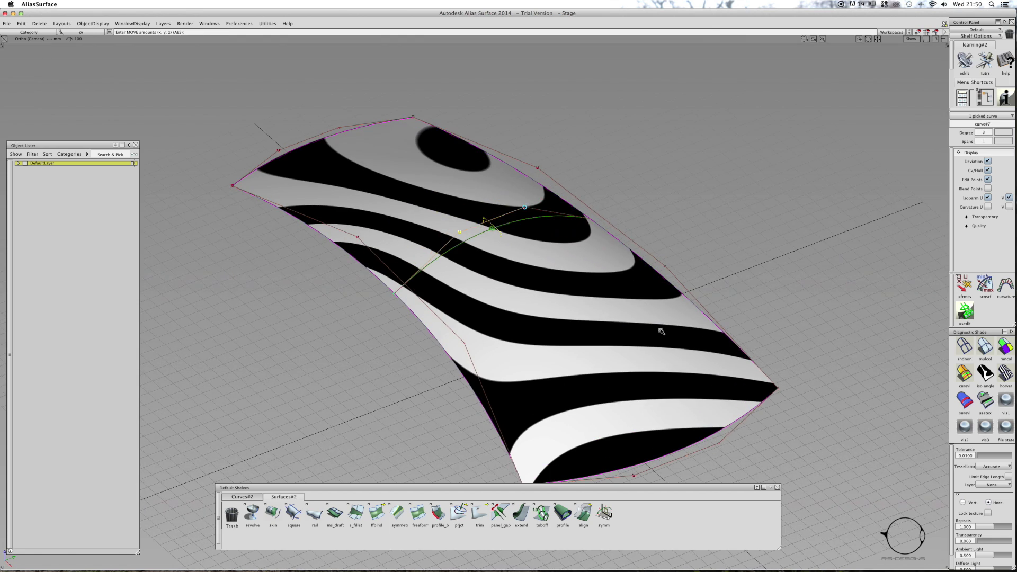
Move the two inner CVs of the front end curve about 86 mm along X
{"action": "middle_click_drag", "start_coordinate": [654, 309], "coordinate": [618, 251], "text": "alt+shift"}
{"action": "left_click_drag", "start_coordinate": [629, 332], "coordinate": [643, 333], "text": "ctrl+shift"}
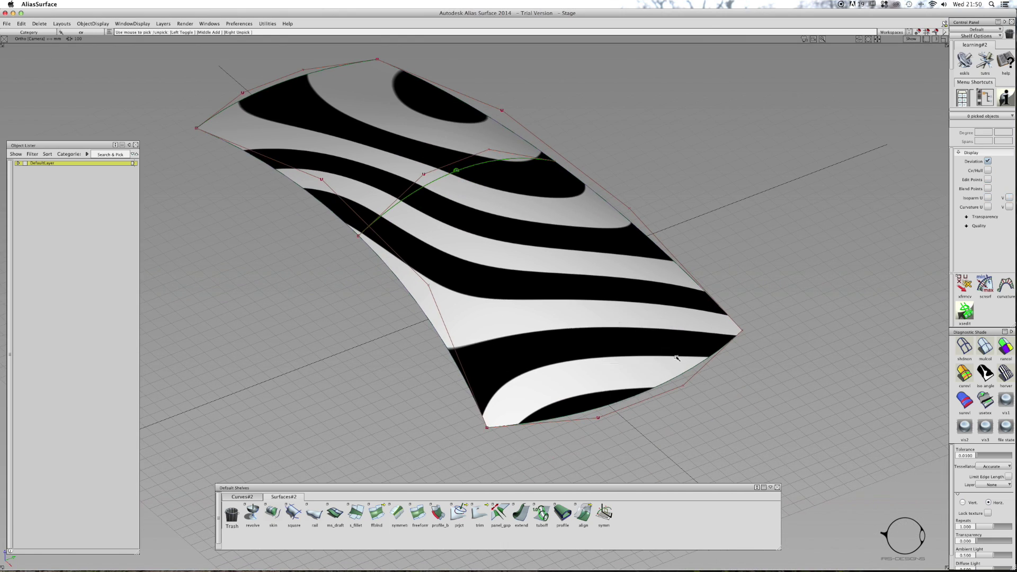
{"action": "left_click_drag", "start_coordinate": [698, 373], "coordinate": [592, 425]}
{"action": "right_click_drag", "start_coordinate": [695, 310], "coordinate": [696, 297], "text": "ctrl+shift"}
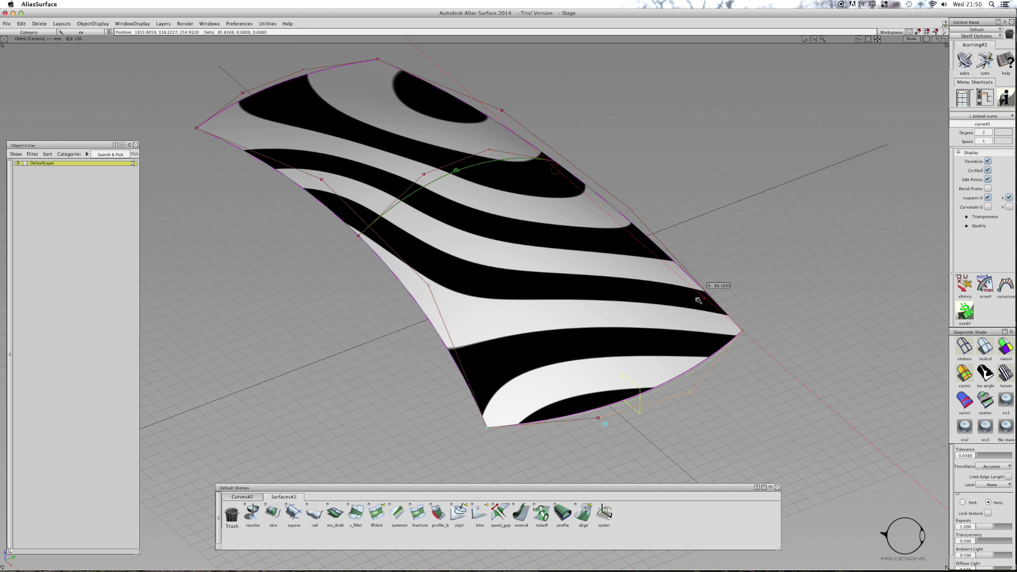
{"action": "mouse_move", "coordinate": [696, 298]}
{"action": "left_mouse_down"}
{"action": "mouse_move", "coordinate": [660, 305]}
{"action": "mouse_move", "coordinate": [698, 249]}
{"action": "mouse_move", "coordinate": [708, 260]}
{"action": "mouse_move", "coordinate": [699, 297]}
{"action": "mouse_move", "coordinate": [736, 291]}
{"action": "left_mouse_up"}
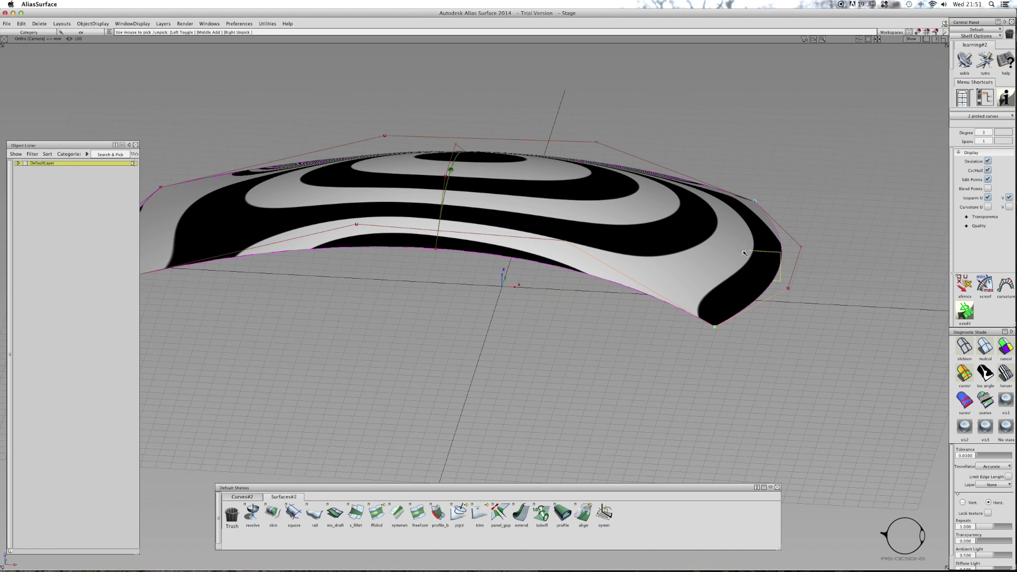
Try to move the front corner CVs with the end CV of curve#4 included, and undo the last action
{"action": "left_click", "coordinate": [755, 201]}
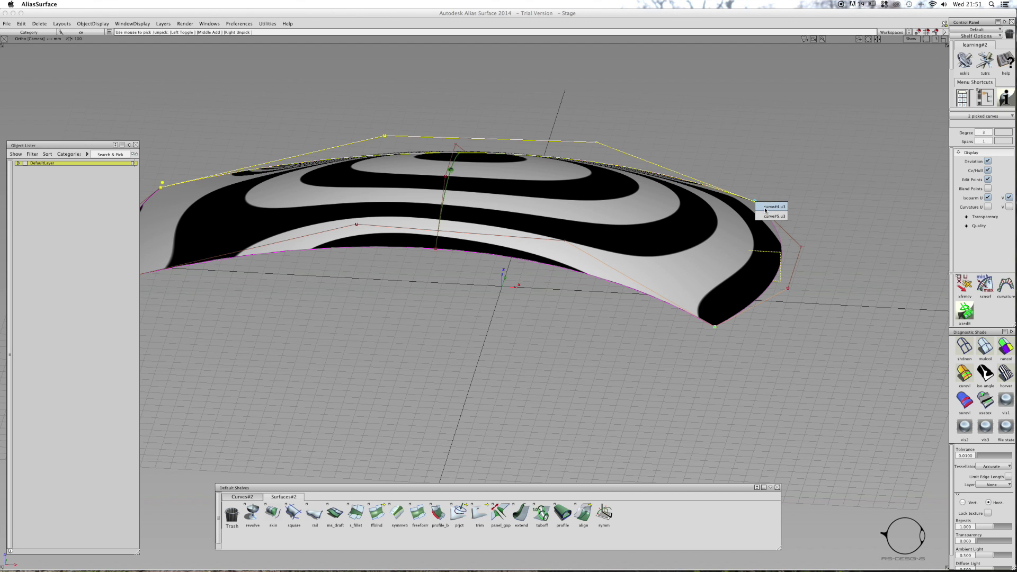
{"action": "left_click", "coordinate": [765, 208]}
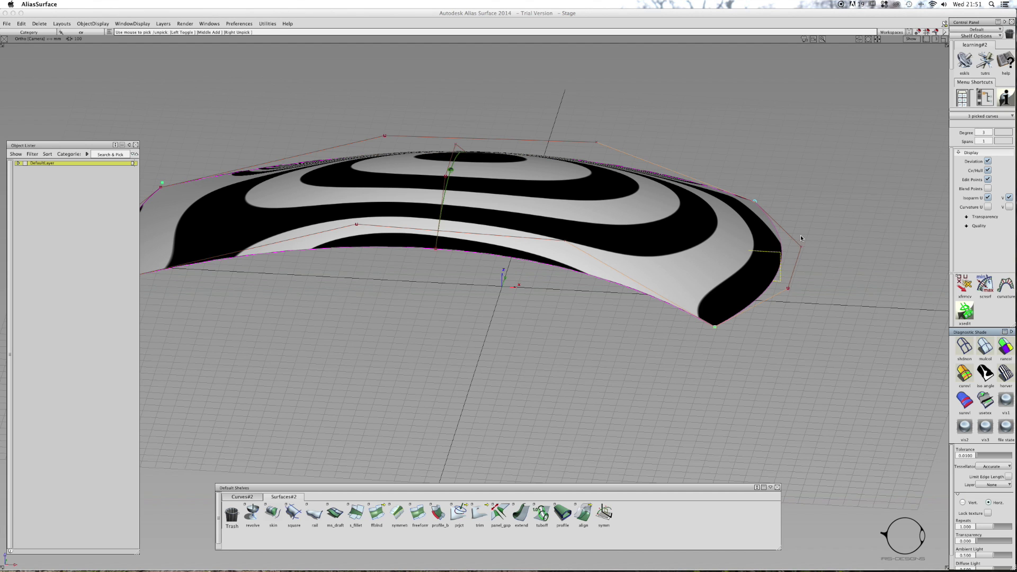
{"action": "middle_click_drag", "start_coordinate": [801, 238], "coordinate": [800, 220], "text": "ctrl+shift"}
{"action": "left_click_drag", "start_coordinate": [818, 216], "coordinate": [752, 207]}
{"action": "key", "text": "super+z"}
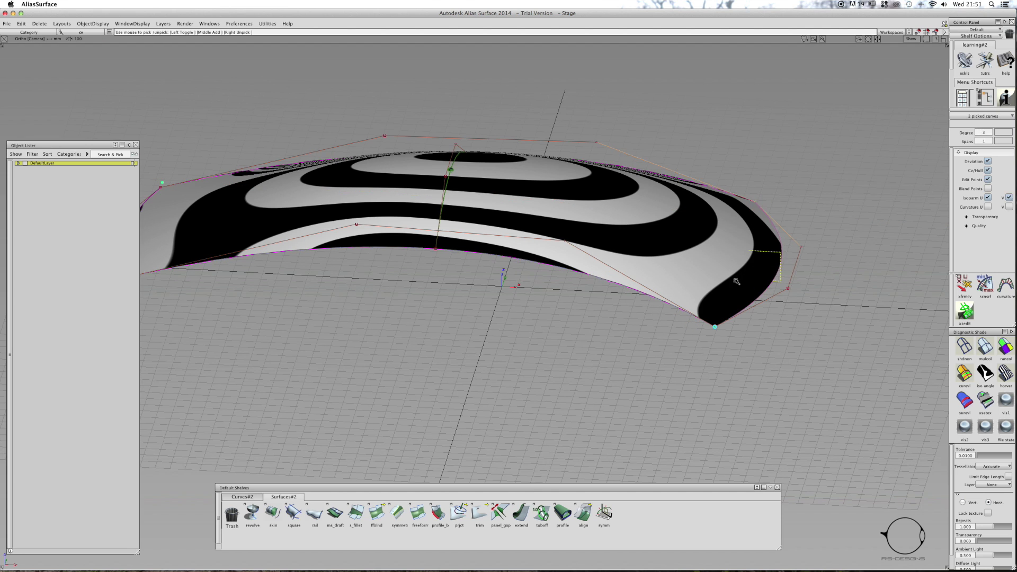
Pick the overlapping curve CVs at both corners of the front end and shift them along X
{"action": "mouse_move", "coordinate": [734, 283]}
{"action": "left_mouse_down"}
{"action": "mouse_move", "coordinate": [695, 324]}
{"action": "mouse_move", "coordinate": [698, 339]}
{"action": "left_mouse_up"}
{"action": "left_click_drag", "start_coordinate": [816, 255], "coordinate": [814, 237], "text": "ctrl+shift"}
{"action": "left_click_drag", "start_coordinate": [839, 234], "coordinate": [825, 234]}
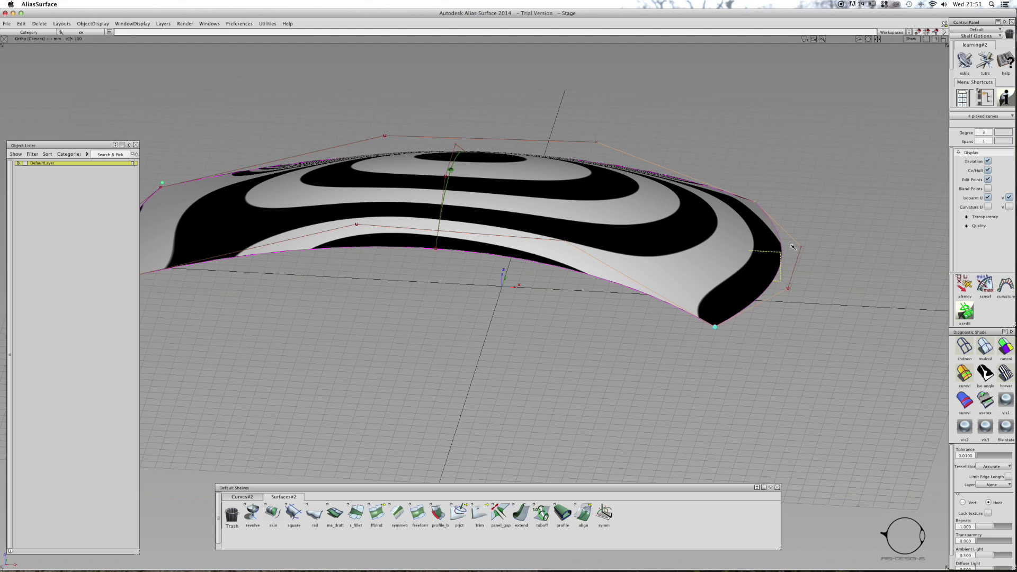
{"action": "left_click_drag", "start_coordinate": [655, 238], "coordinate": [596, 213], "text": "ctrl+shift"}
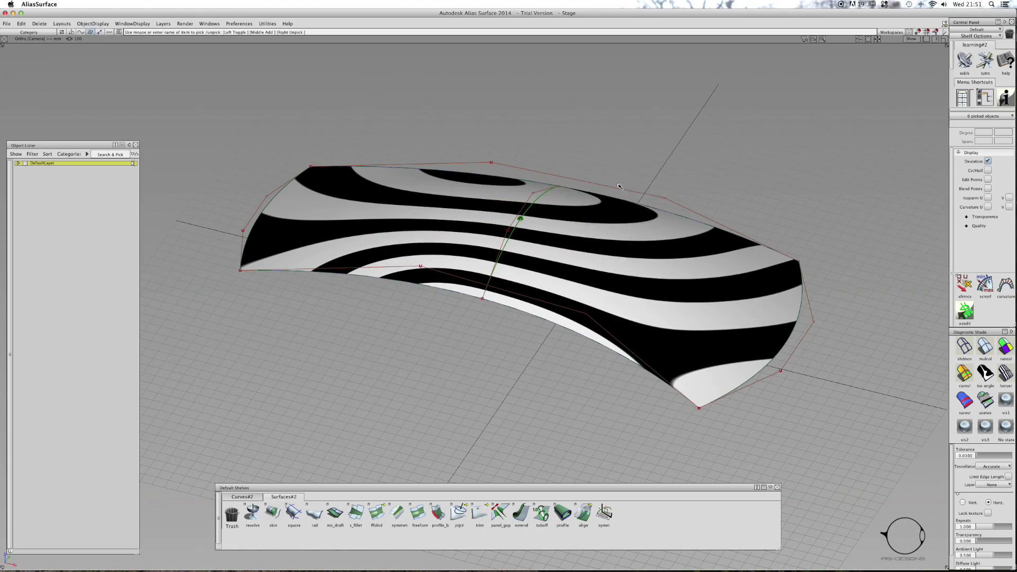
Delete the surface spanning the curves, keeping only the construction curves
{"action": "left_click_drag", "start_coordinate": [579, 173], "coordinate": [533, 202]}
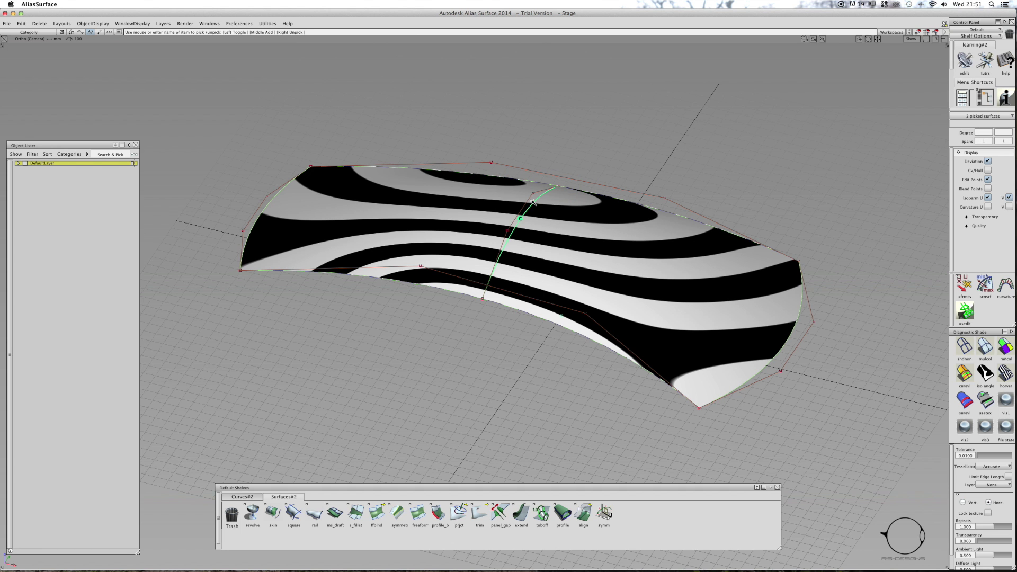
{"action": "key", "text": "Delete"}
{"action": "left_click_drag", "start_coordinate": [527, 203], "coordinate": [520, 194], "text": "alt+shift"}
{"action": "right_click_drag", "start_coordinate": [532, 193], "coordinate": [549, 189], "text": "alt+shift"}
{"action": "middle_click_drag", "start_coordinate": [550, 189], "coordinate": [582, 188], "text": "alt+shift"}
{"action": "left_click_drag", "start_coordinate": [582, 188], "coordinate": [652, 153], "text": "alt+shift"}
{"action": "right_click_drag", "start_coordinate": [653, 153], "coordinate": [670, 146], "text": "alt+shift"}
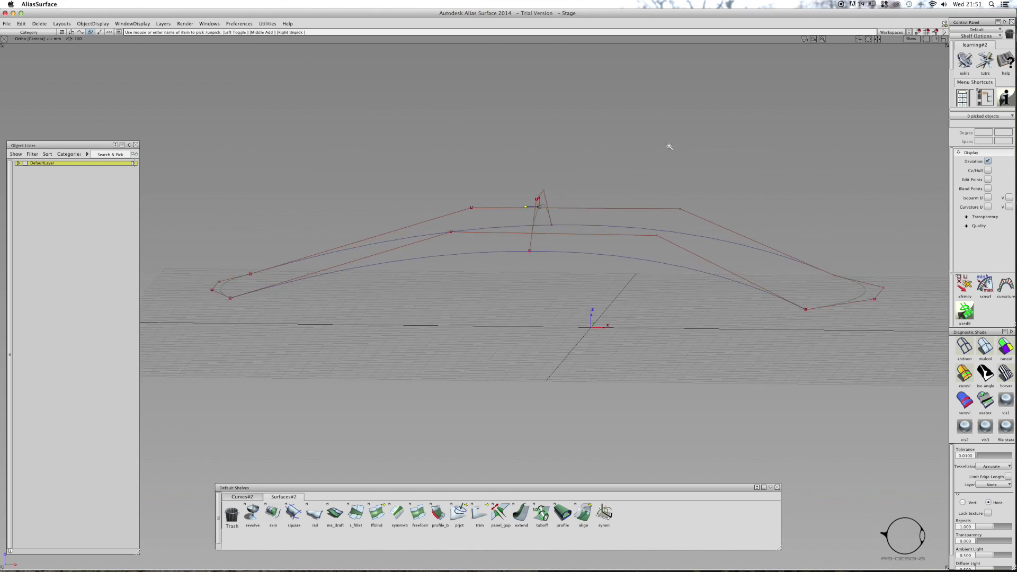
Delete the two long side curves, keeping the three cross-section curves
{"action": "left_click_drag", "start_coordinate": [629, 171], "coordinate": [400, 232], "text": "alt+shift"}
{"action": "left_click", "coordinate": [383, 241]}
{"action": "left_click_drag", "start_coordinate": [525, 197], "coordinate": [778, 179], "text": "alt+shift"}
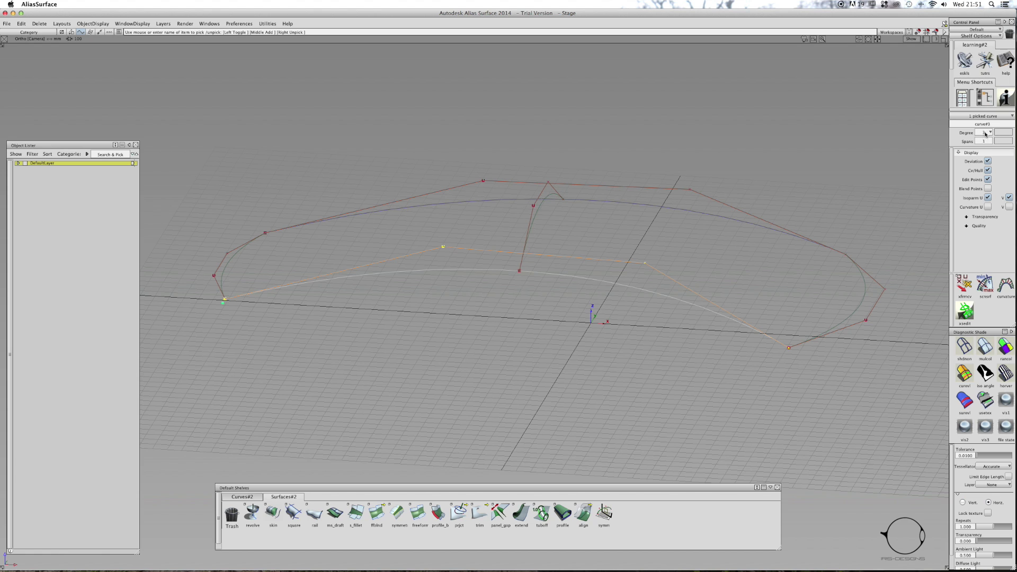
{"action": "left_click_drag", "start_coordinate": [705, 174], "coordinate": [657, 184], "text": "ctrl+shift"}
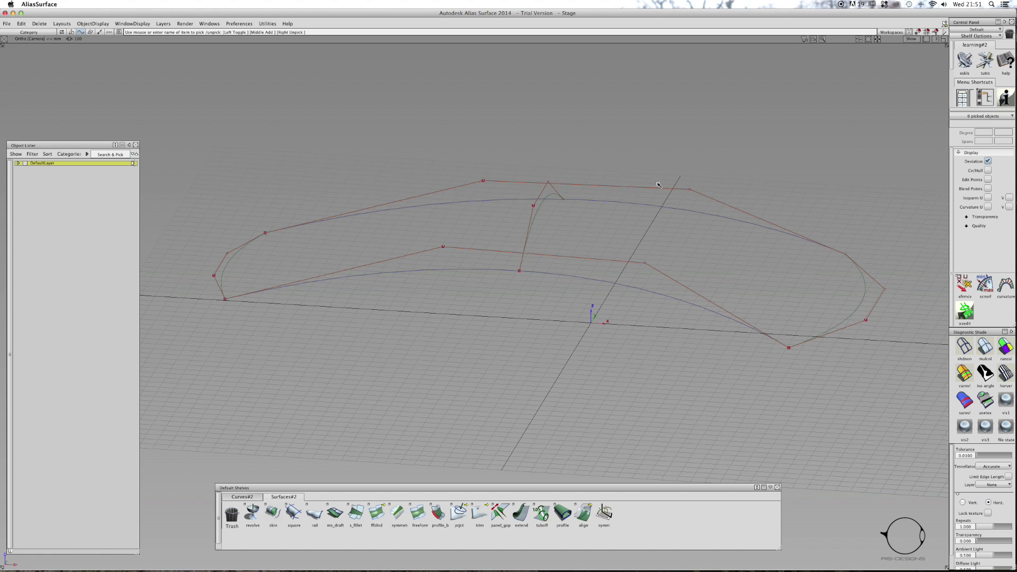
{"action": "left_click_drag", "start_coordinate": [599, 223], "coordinate": [561, 311], "text": "ctrl+shift"}
{"action": "key", "text": "Delete"}
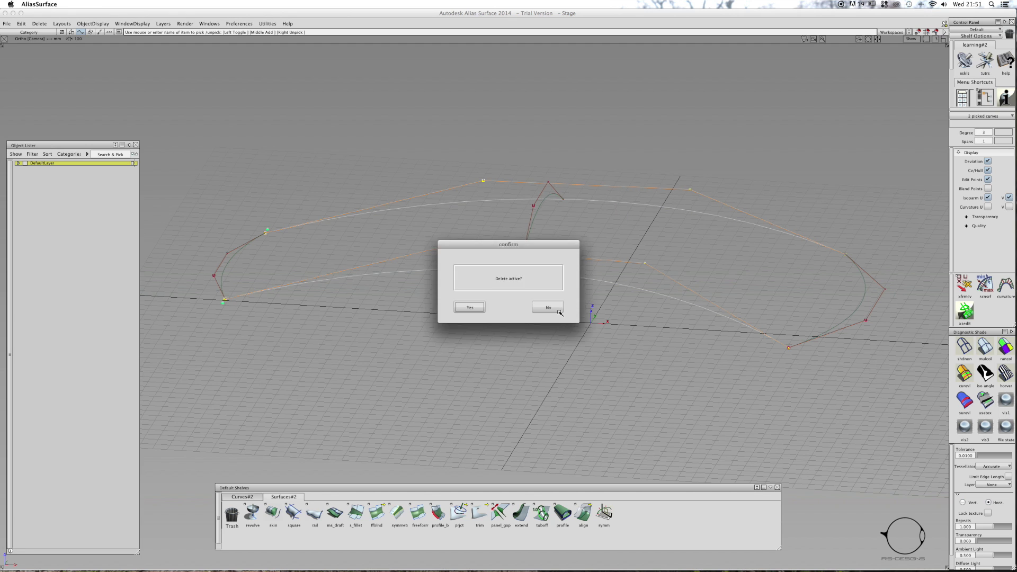
{"action": "key", "text": "Return"}
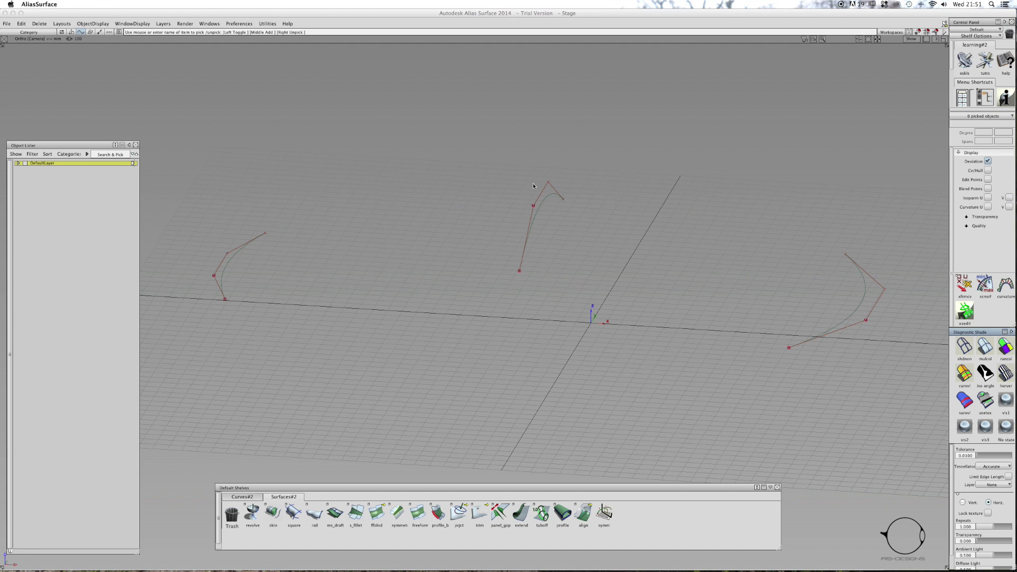
Delete the three remaining cross-section curves to empty the scene
{"action": "middle_click_drag", "start_coordinate": [533, 184], "coordinate": [551, 178], "text": "alt+shift"}
{"action": "left_click_drag", "start_coordinate": [567, 199], "coordinate": [578, 204], "text": "ctrl+shift"}
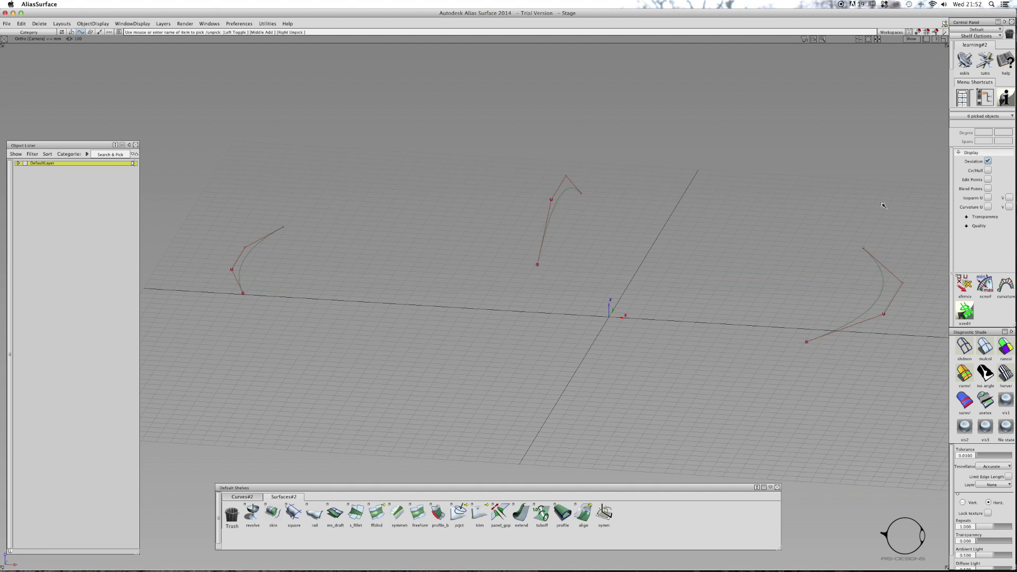
{"action": "left_click_drag", "start_coordinate": [883, 205], "coordinate": [141, 313]}
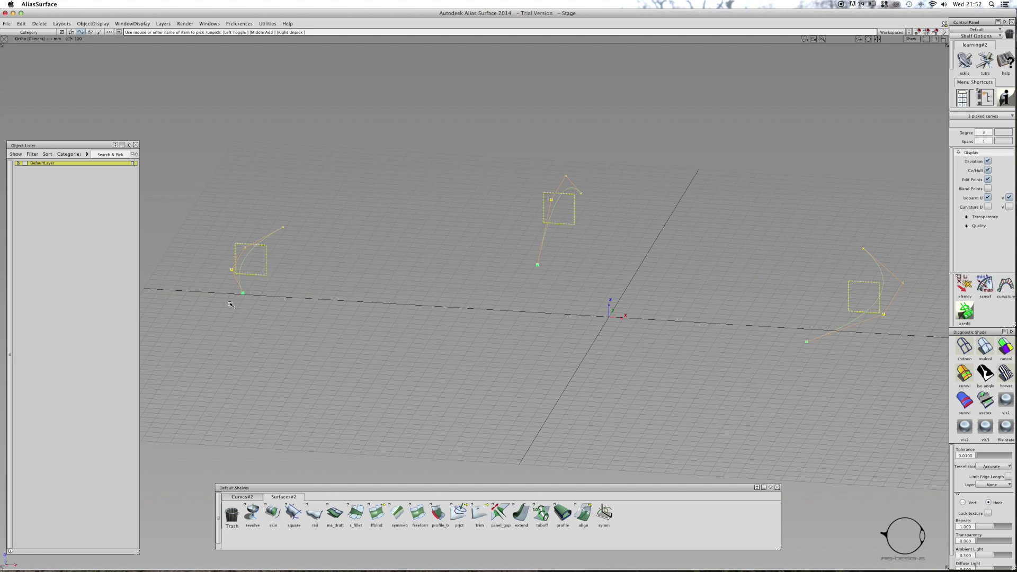
{"action": "key", "text": "Delete"}
{"action": "key", "text": "Return"}
Switch the empty scene to the top view
{"action": "left_click_drag", "start_coordinate": [238, 303], "coordinate": [149, 176], "text": "ctrl+shift"}
{"action": "left_click", "coordinate": [24, 72]}
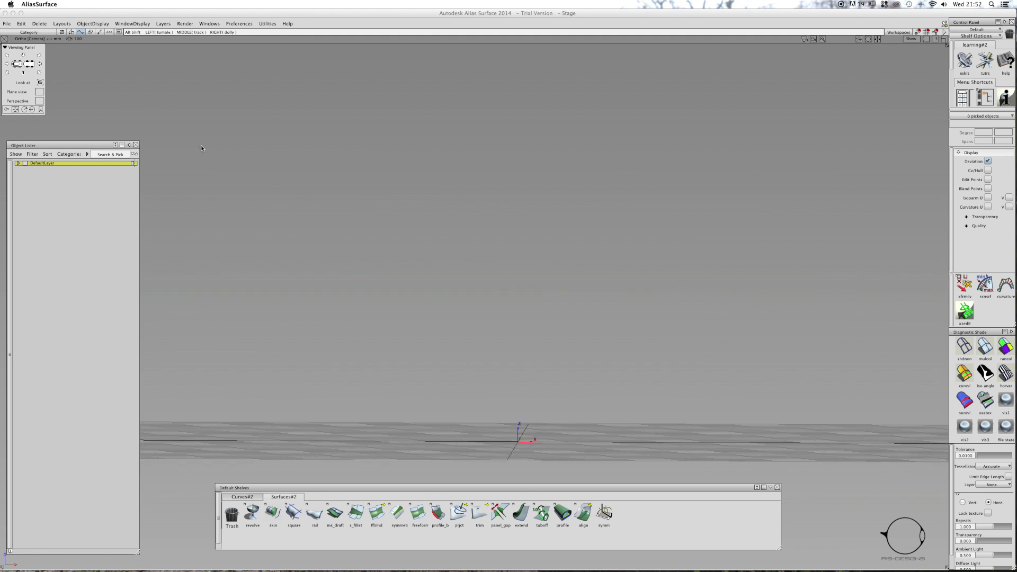
{"action": "key", "text": "alt+shift"}
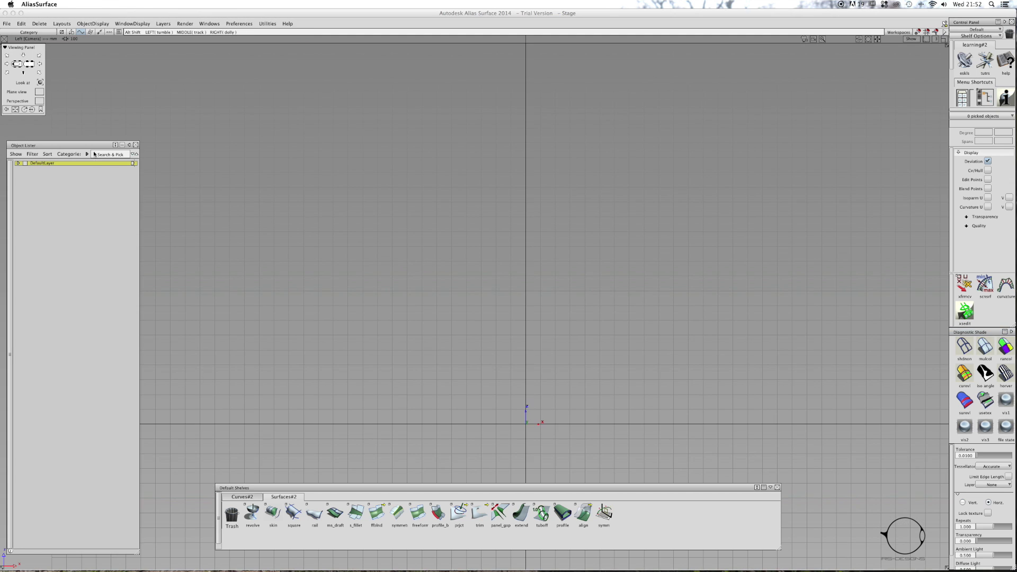
{"action": "left_click", "coordinate": [20, 72]}
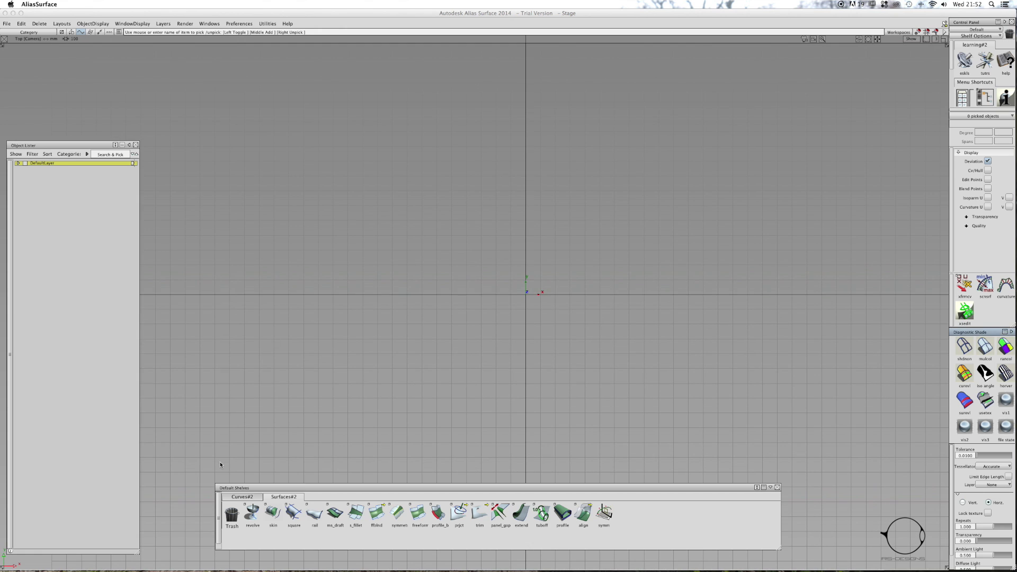
Draw a two-point CV curve below the X axis with curve degree 1, uniform knot spacing and progressive degree
{"action": "left_click", "coordinate": [234, 497]}
{"action": "left_click", "coordinate": [252, 514]}
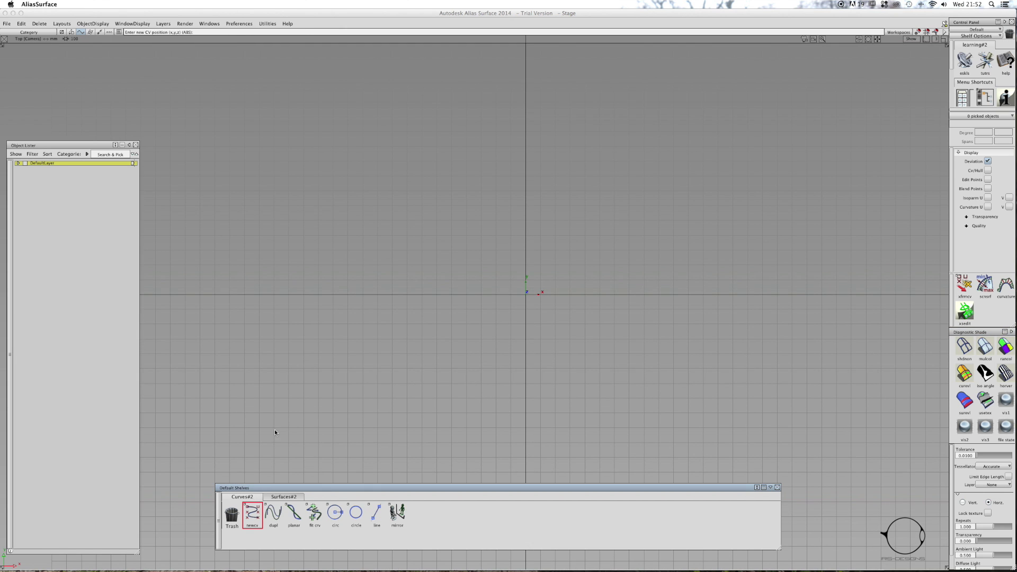
{"action": "middle_click_drag", "start_coordinate": [275, 429], "coordinate": [307, 402], "text": "alt+shift"}
{"action": "double_click", "coordinate": [250, 513]}
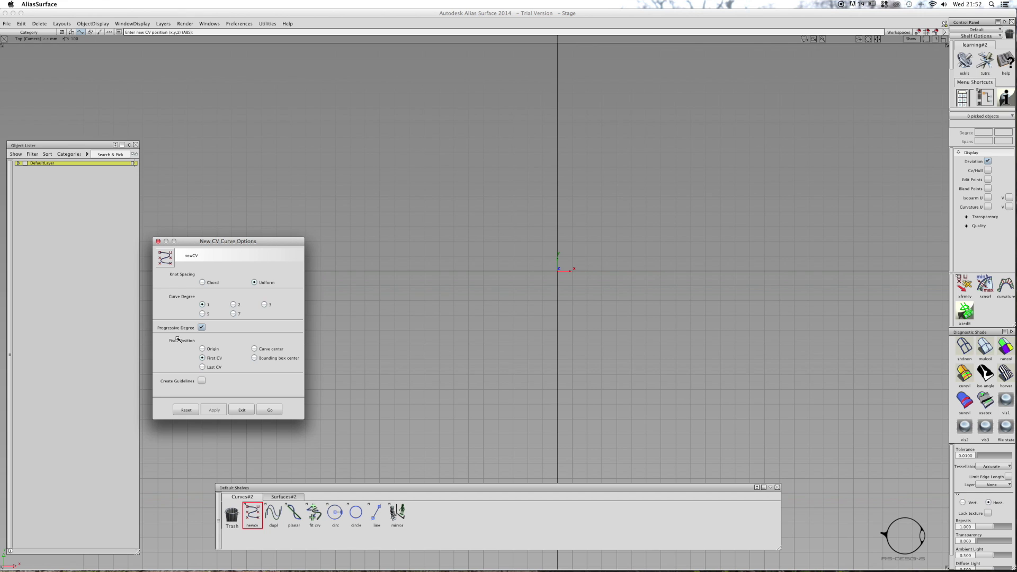
{"action": "left_click", "coordinate": [270, 410]}
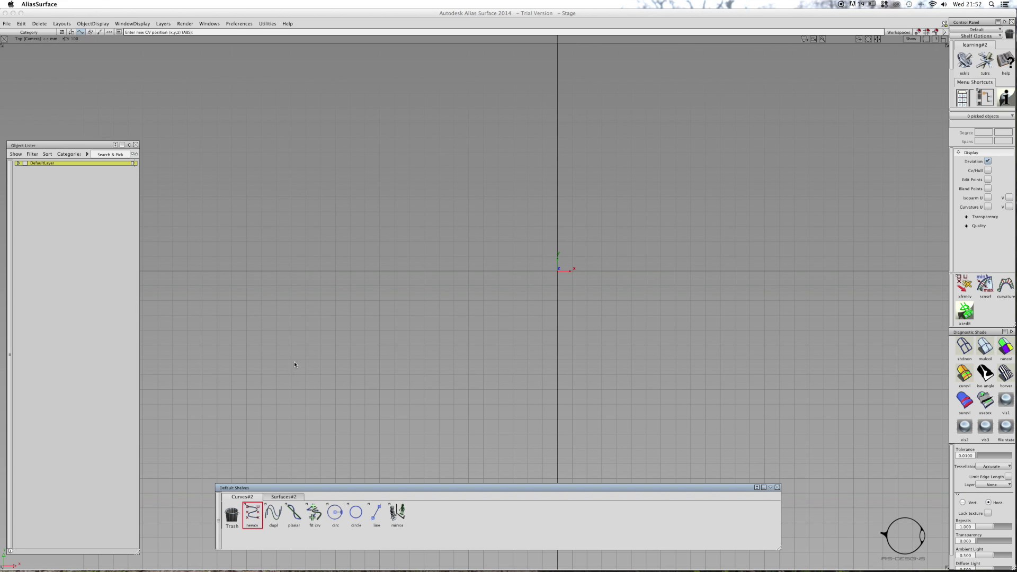
{"action": "left_click", "coordinate": [293, 363]}
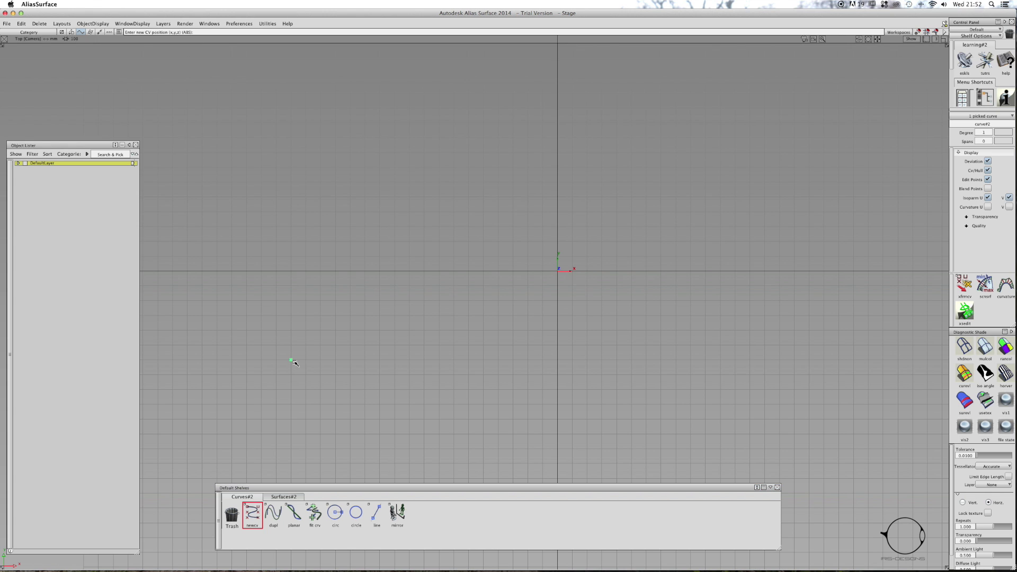
{"action": "left_click_drag", "start_coordinate": [626, 374], "coordinate": [766, 390]}
Pick the new straight curve and set its degree to 3
{"action": "left_click", "coordinate": [535, 361], "text": "ctrl+shift"}
{"action": "left_click_drag", "start_coordinate": [534, 361], "coordinate": [498, 358], "text": "ctrl+shift"}
{"action": "left_click", "coordinate": [467, 385]}
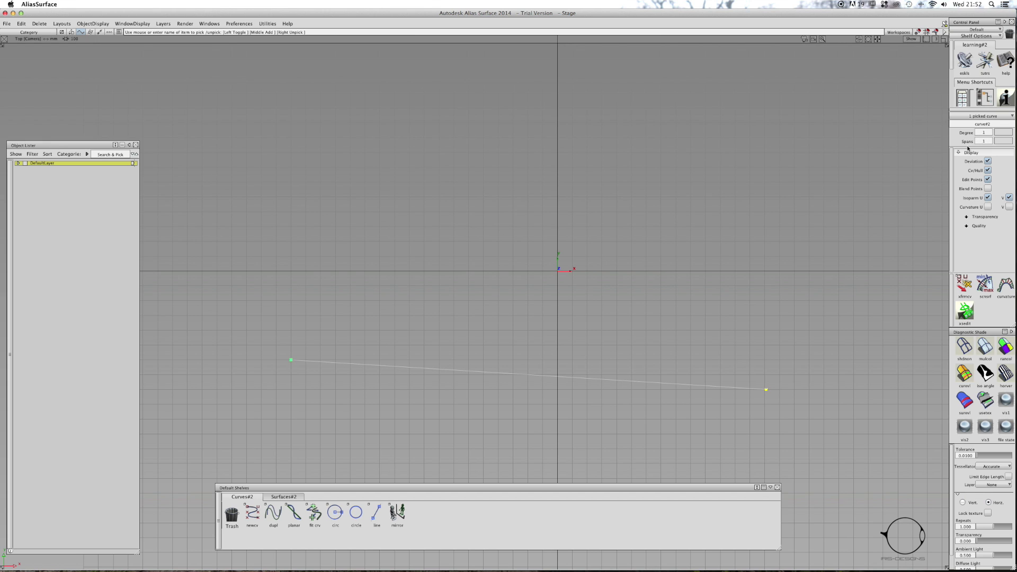
{"action": "left_click", "coordinate": [983, 141]}
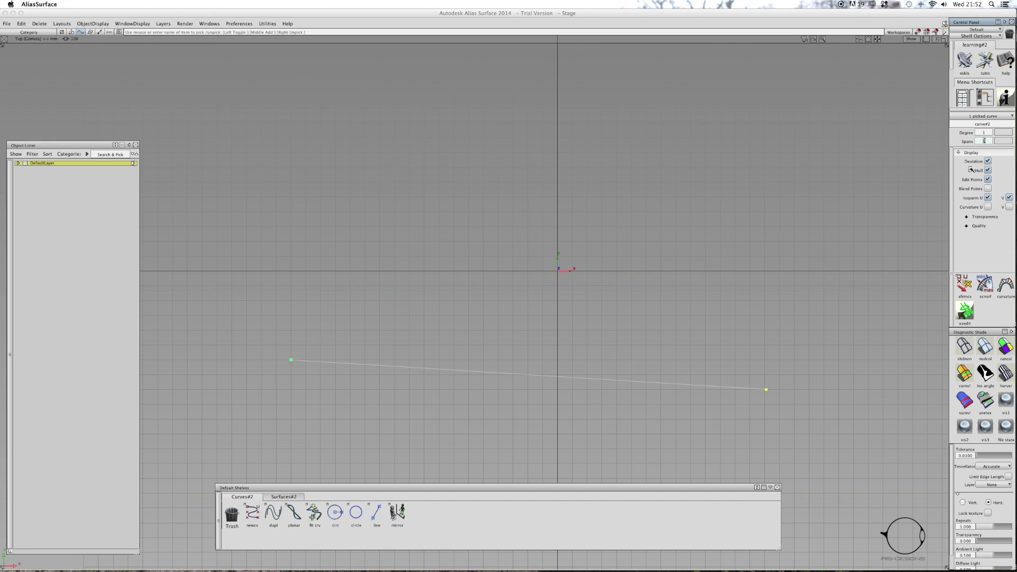
{"action": "left_click", "coordinate": [984, 133]}
{"action": "type", "text": "3"}
{"action": "key", "text": "Return"}
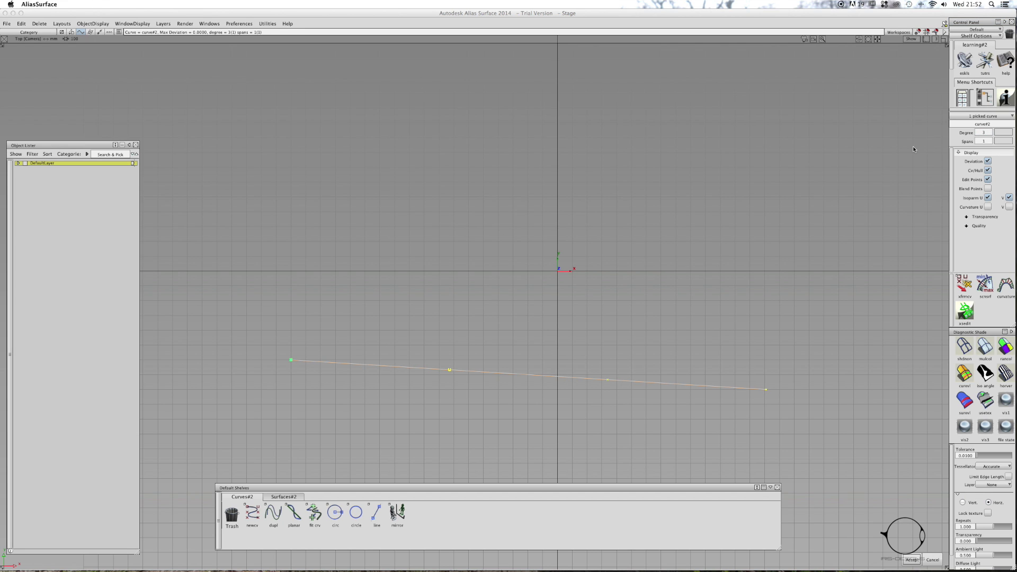
{"action": "left_click", "coordinate": [848, 222], "text": "ctrl+shift"}
{"action": "left_click_drag", "start_coordinate": [847, 222], "coordinate": [769, 248], "text": "ctrl+shift"}
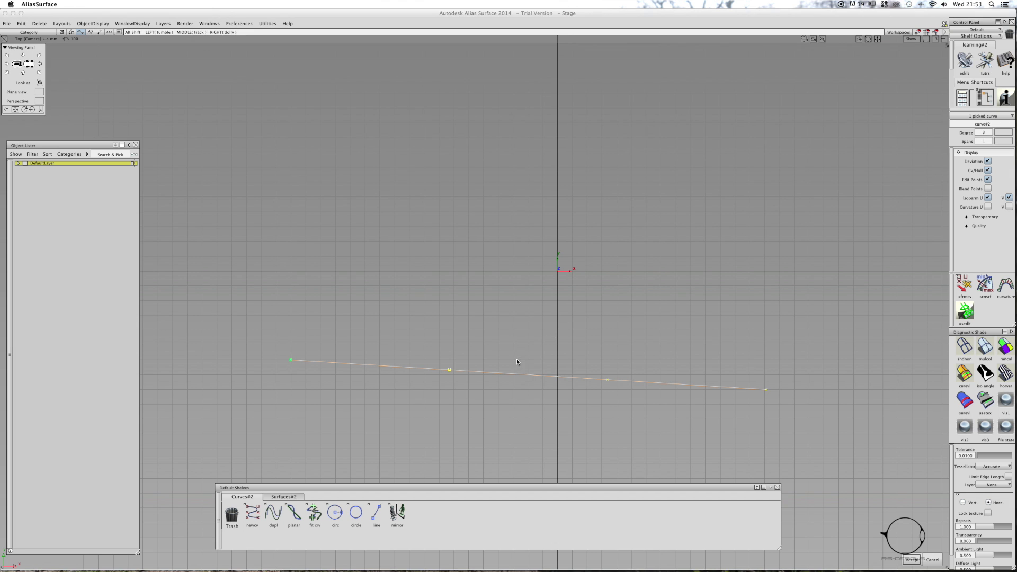
{"action": "left_click_drag", "start_coordinate": [517, 360], "coordinate": [539, 264], "text": "alt+shift"}
{"action": "middle_click_drag", "start_coordinate": [539, 263], "coordinate": [538, 263], "text": "alt+shift"}
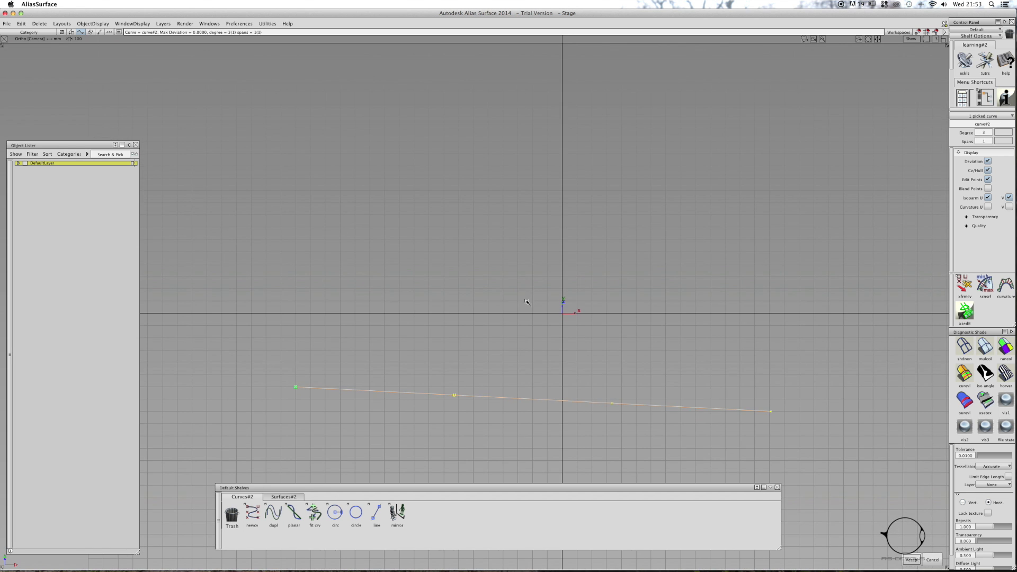
{"action": "left_click_drag", "start_coordinate": [517, 310], "coordinate": [533, 329], "text": "ctrl+shift"}
{"action": "left_click_drag", "start_coordinate": [434, 364], "coordinate": [630, 449]}
Pick the straight curve again, set its degree to 3 and accept the change
{"action": "left_click_drag", "start_coordinate": [587, 416], "coordinate": [608, 407], "text": "ctrl+shift"}
{"action": "left_click", "coordinate": [588, 411]}
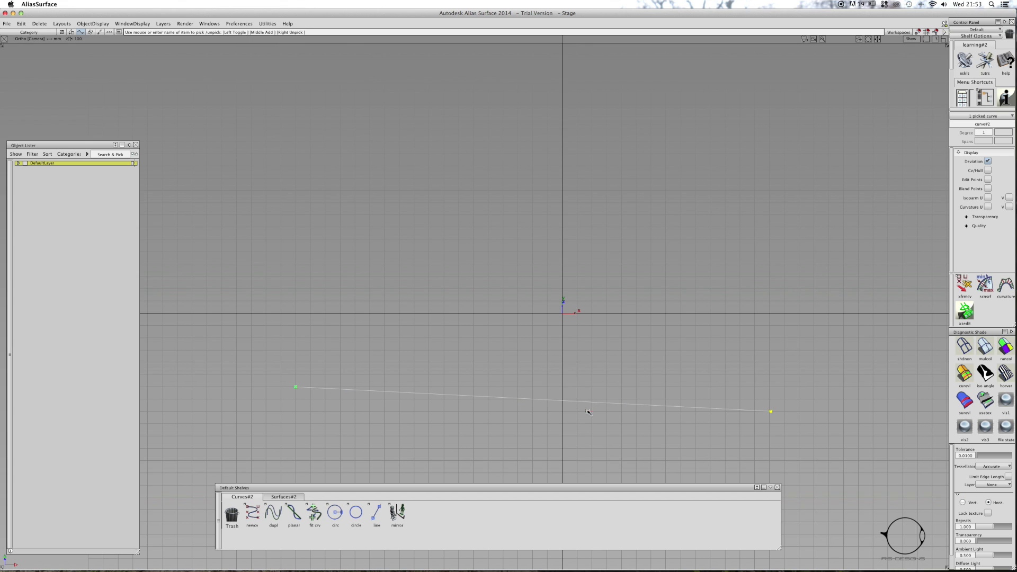
{"action": "left_click", "coordinate": [978, 133]}
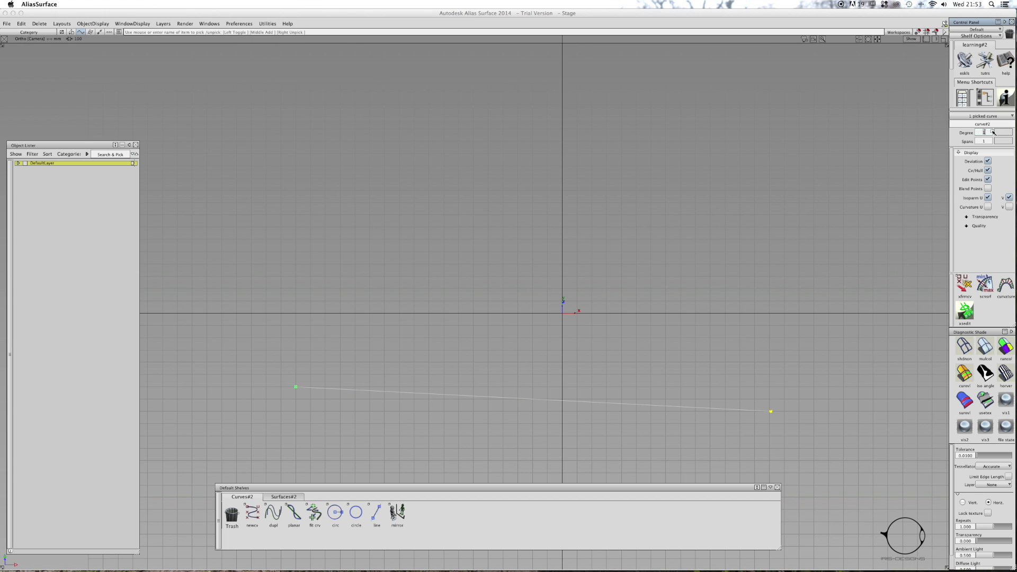
{"action": "type", "text": "3"}
{"action": "key", "text": "Return"}
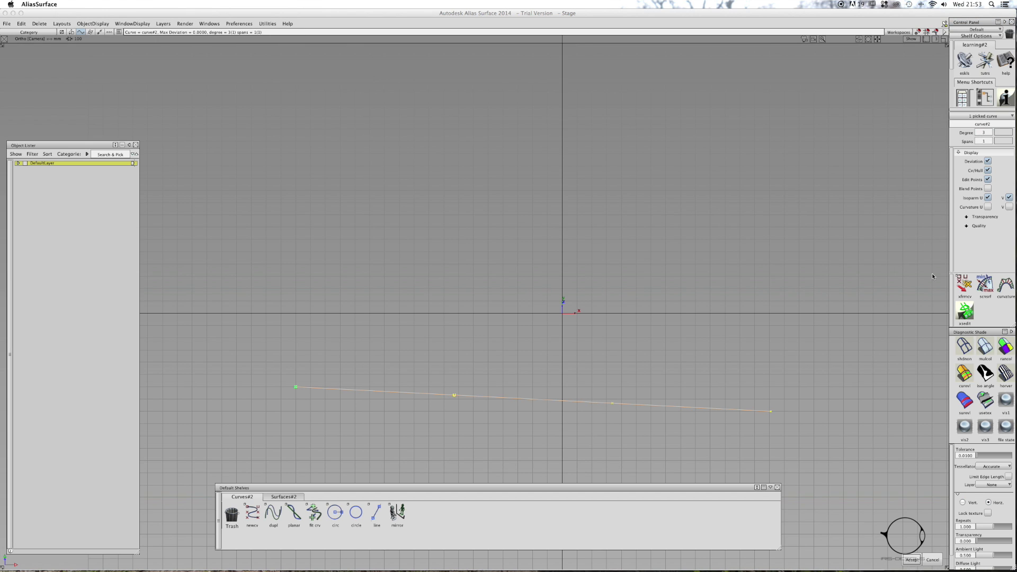
{"action": "left_click", "coordinate": [912, 560]}
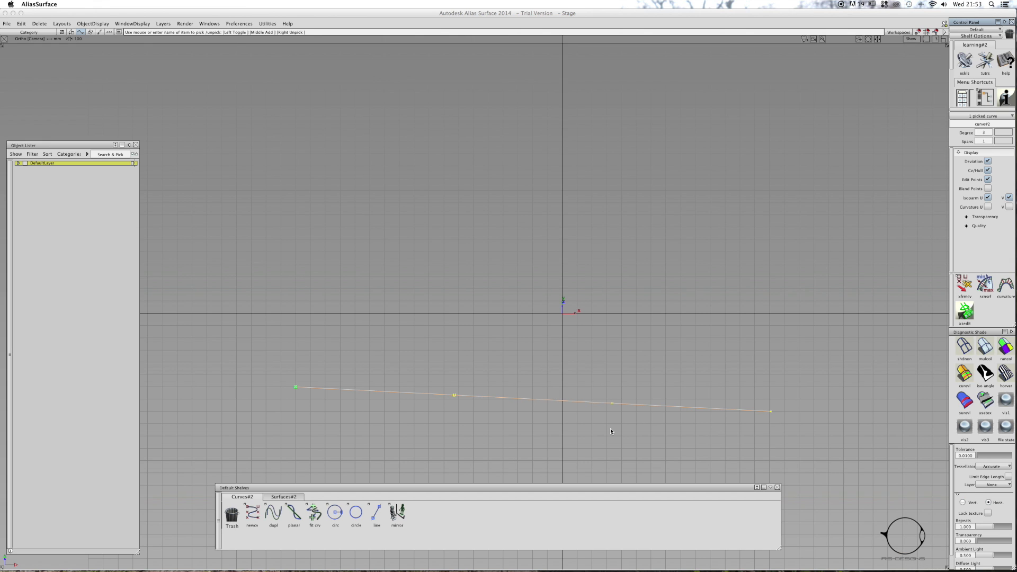
Pick the curve's two middle CVs and move them up together in the left view to arch the curve
{"action": "left_click", "coordinate": [566, 380]}
{"action": "left_click_drag", "start_coordinate": [507, 340], "coordinate": [512, 341], "text": "ctrl+shift"}
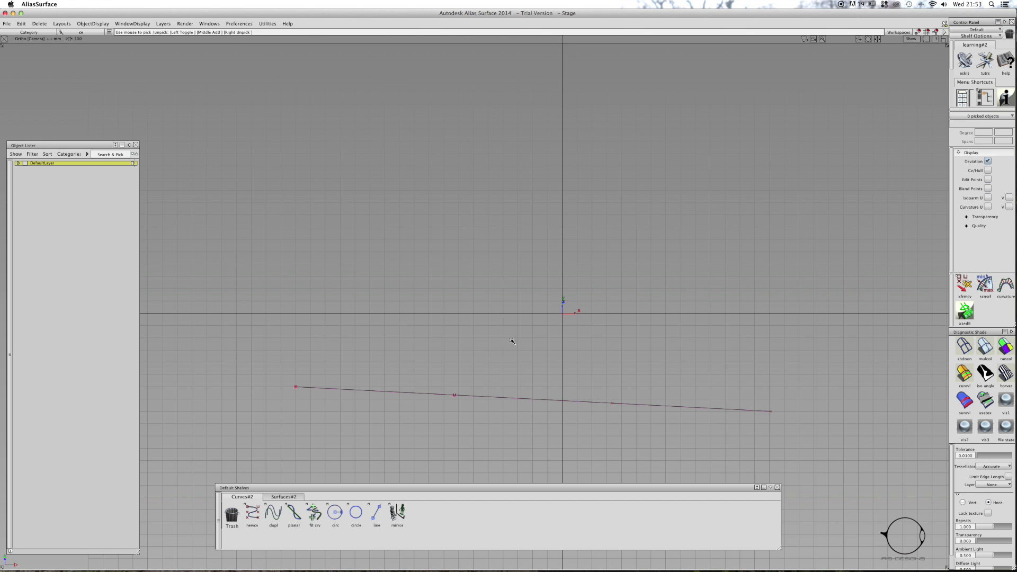
{"action": "left_click_drag", "start_coordinate": [430, 360], "coordinate": [639, 434]}
{"action": "key", "text": "alt+shift"}
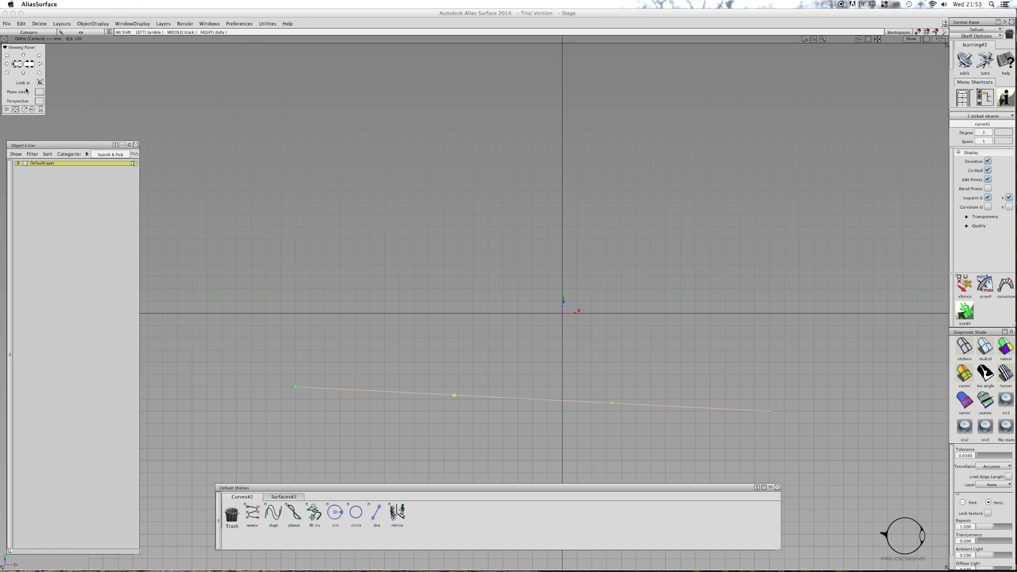
{"action": "left_click", "coordinate": [24, 73]}
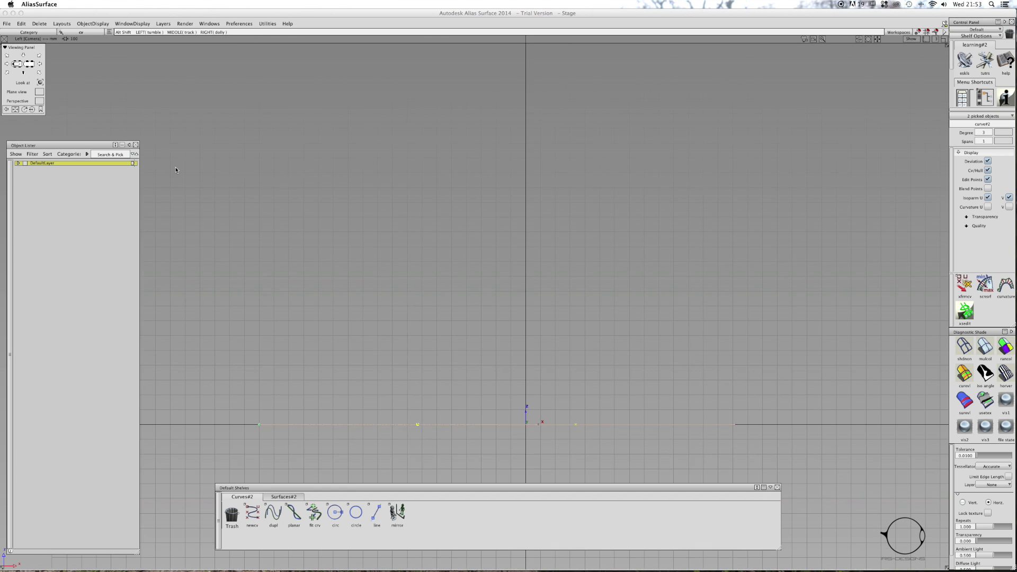
{"action": "middle_click", "coordinate": [303, 203], "text": "ctrl+shift"}
{"action": "middle_click_drag", "start_coordinate": [302, 202], "coordinate": [301, 183], "text": "ctrl+shift"}
{"action": "left_click_drag", "start_coordinate": [301, 184], "coordinate": [317, 142]}
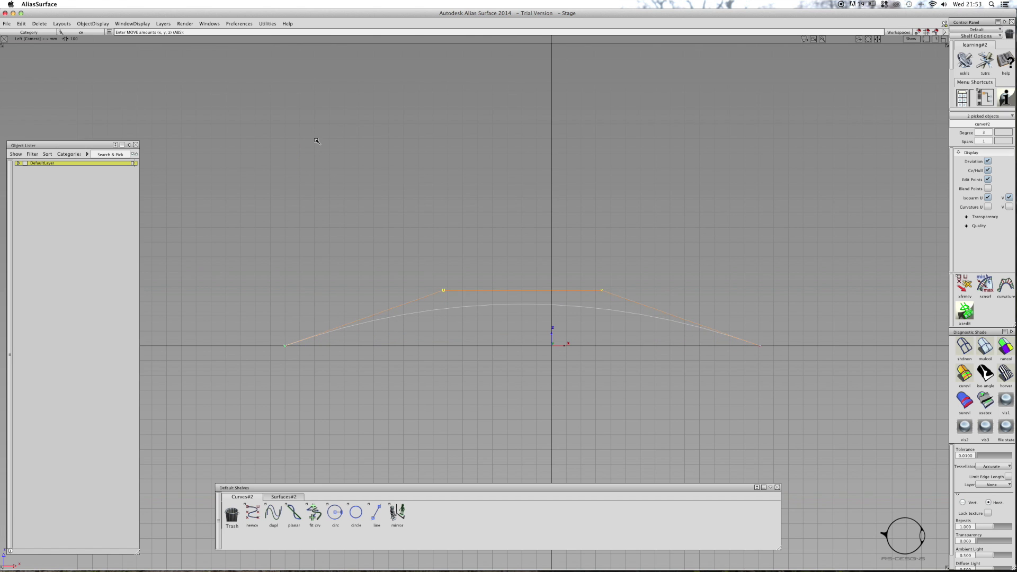
Return to the left view and raise the two middle CVs a little further
{"action": "mouse_move", "coordinate": [383, 187]}
{"action": "left_mouse_down", "text": "alt+shift"}
{"action": "mouse_move", "coordinate": [477, 212]}
{"action": "mouse_move", "coordinate": [401, 219]}
{"action": "mouse_move", "coordinate": [386, 201]}
{"action": "left_mouse_up", "text": "alt+shift"}
{"action": "key", "text": "alt+shift"}
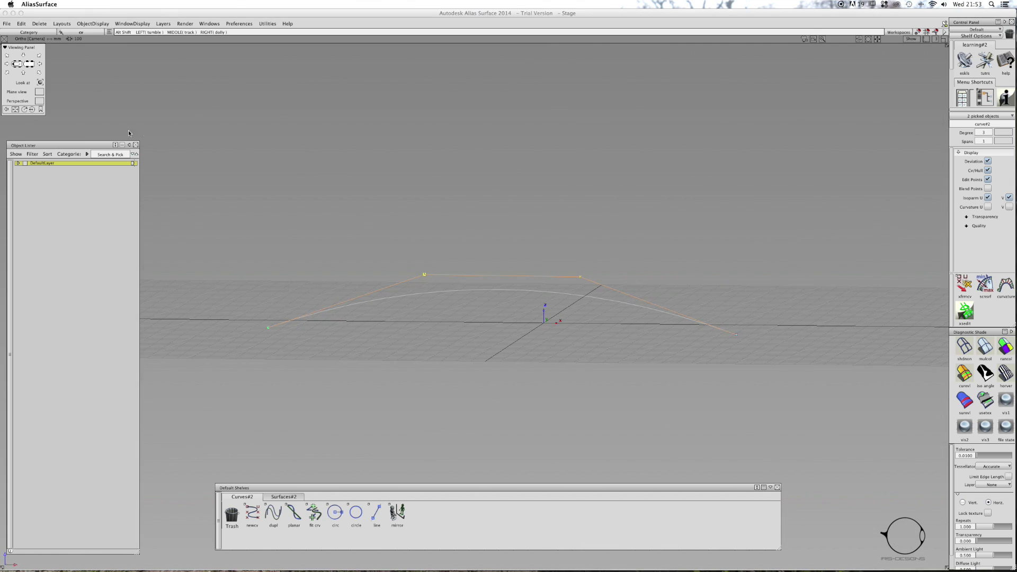
{"action": "left_click", "coordinate": [23, 74]}
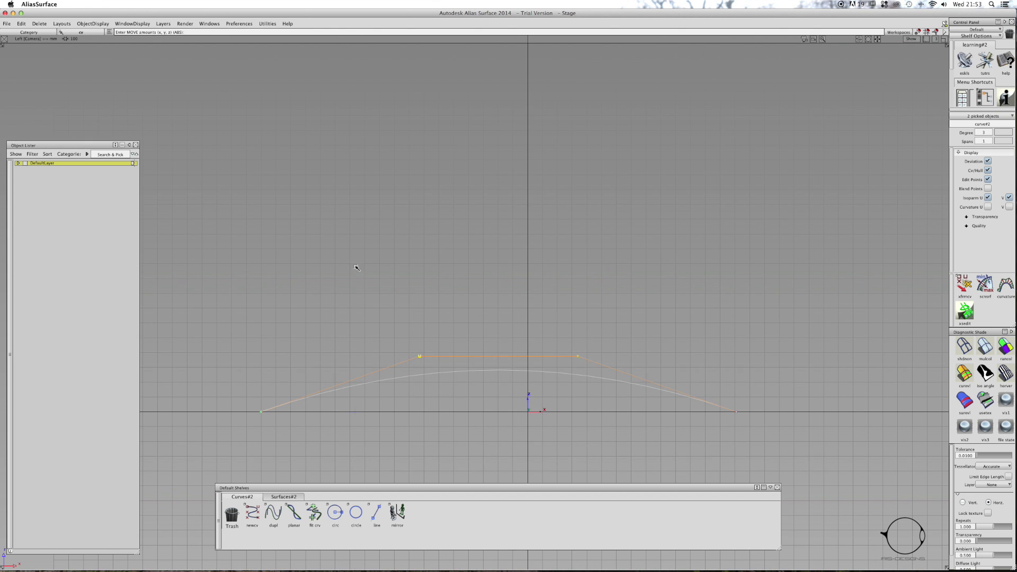
{"action": "left_click_drag", "start_coordinate": [357, 268], "coordinate": [356, 237]}
Pick the curve's end CV on the positive X side and move it inward, snapping it to the grid on the X axis
{"action": "left_click_drag", "start_coordinate": [532, 323], "coordinate": [517, 288], "text": "ctrl+shift"}
{"action": "left_click", "coordinate": [579, 327], "text": "ctrl+shift"}
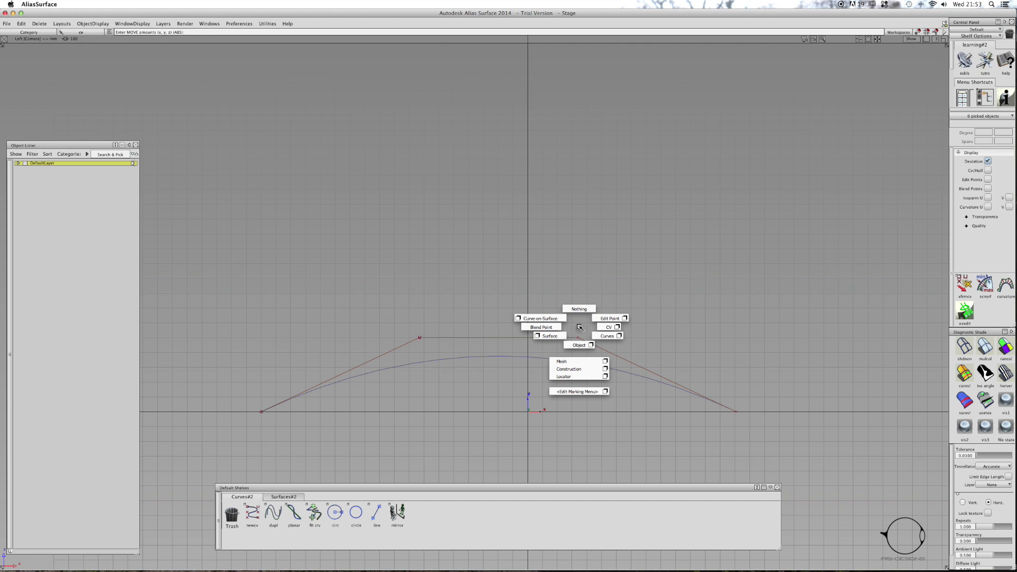
{"action": "left_click_drag", "start_coordinate": [580, 328], "coordinate": [596, 329], "text": "ctrl+shift"}
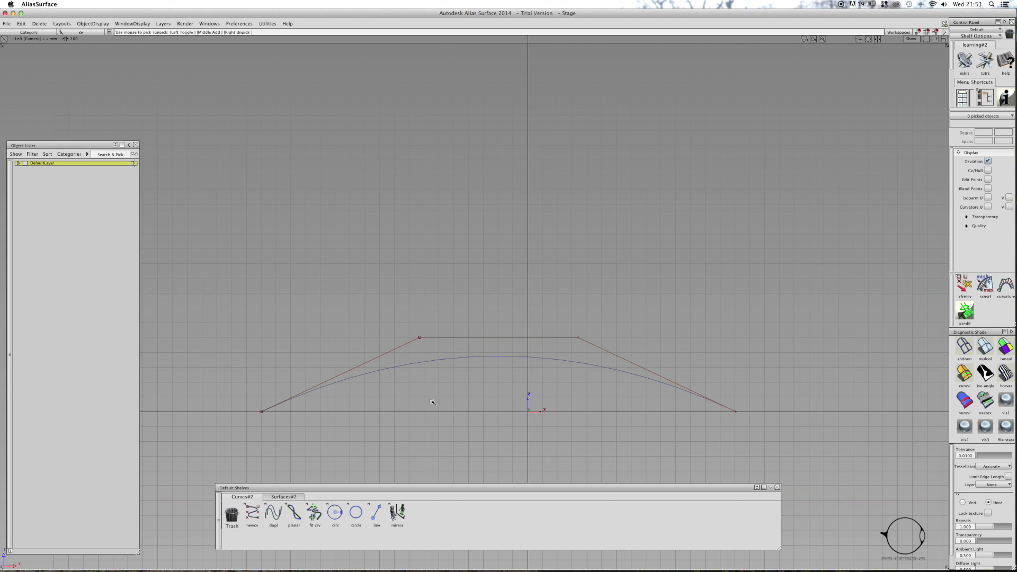
{"action": "left_click_drag", "start_coordinate": [654, 402], "coordinate": [660, 377], "text": "ctrl+shift"}
{"action": "left_click", "coordinate": [708, 387]}
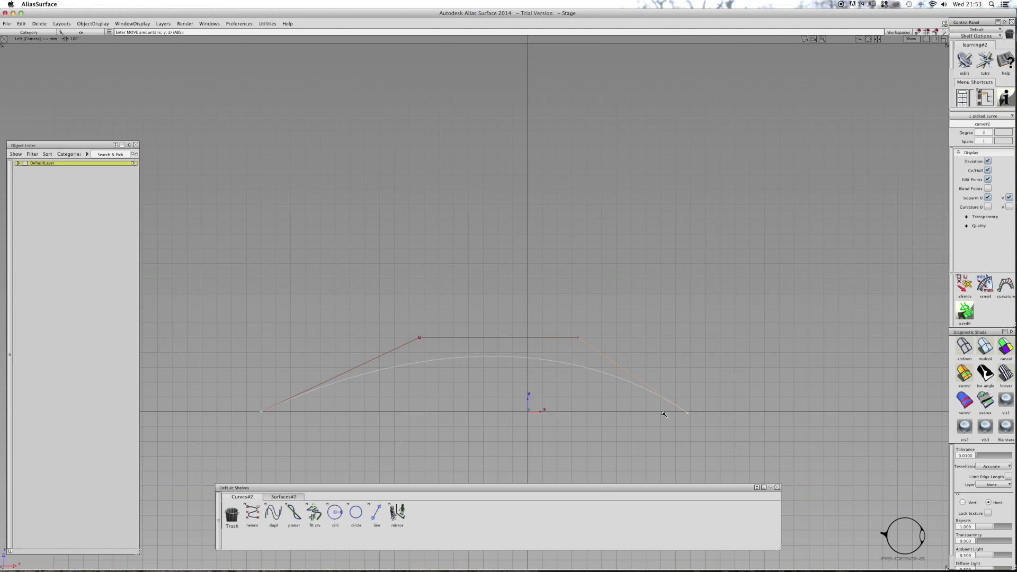
{"action": "left_click", "coordinate": [688, 421], "text": "alt"}
{"action": "left_click", "coordinate": [678, 410], "text": "alt"}
Move the two middle CVs individually, closer together and slightly higher, to shift the crown of the arch toward positive X
{"action": "left_click_drag", "start_coordinate": [598, 390], "coordinate": [604, 346], "text": "ctrl+shift"}
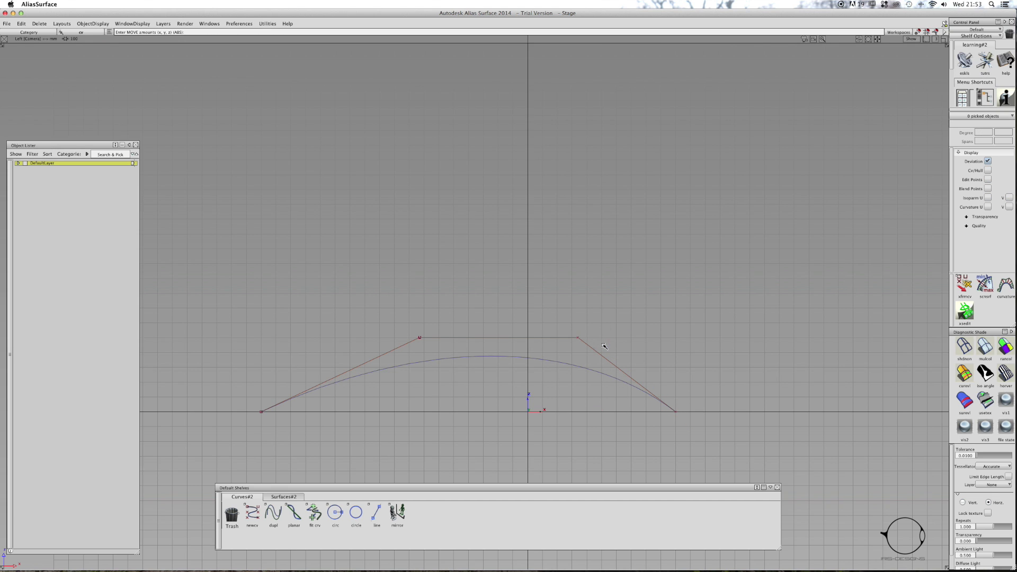
{"action": "left_click", "coordinate": [419, 338]}
{"action": "left_click_drag", "start_coordinate": [391, 315], "coordinate": [578, 335]}
{"action": "left_click", "coordinate": [577, 338]}
{"action": "left_click", "coordinate": [542, 360]}
Pick the whole arched curve and switch to the top view
{"action": "middle_click_drag", "start_coordinate": [441, 363], "coordinate": [491, 347], "text": "alt+shift"}
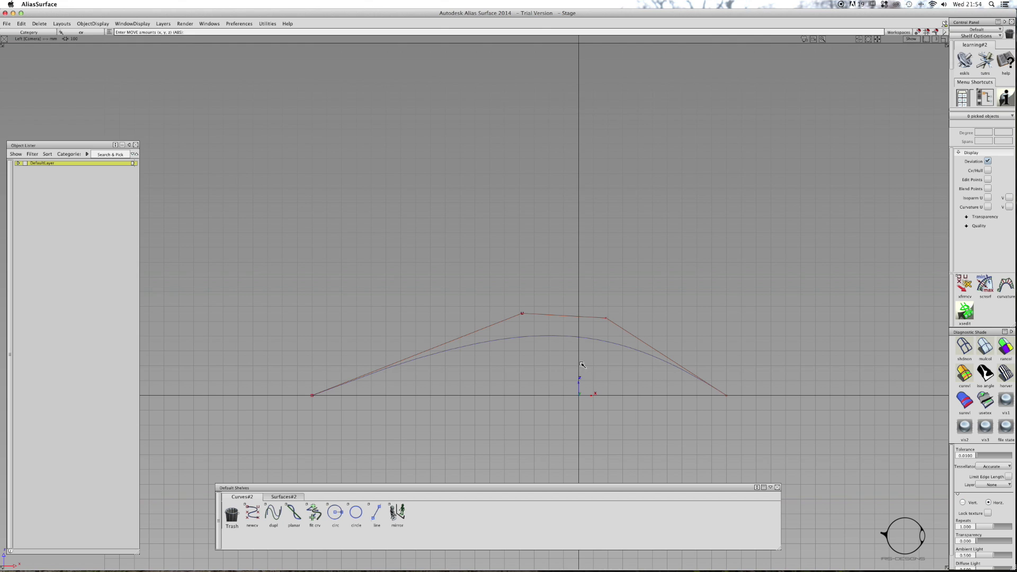
{"action": "key", "text": "alt+shift"}
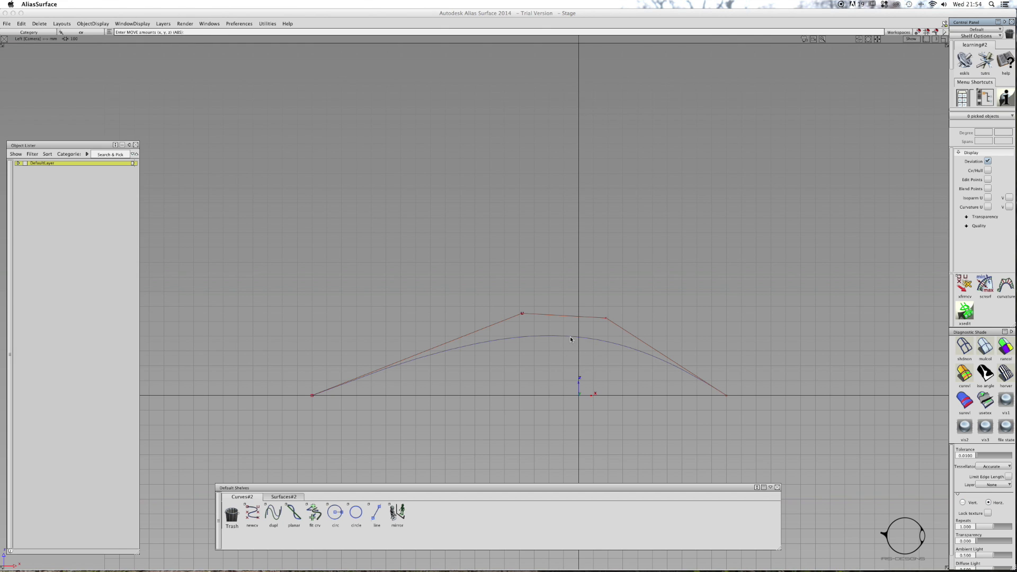
{"action": "left_click_drag", "start_coordinate": [554, 345], "coordinate": [581, 353], "text": "ctrl+shift"}
{"action": "left_click_drag", "start_coordinate": [568, 332], "coordinate": [555, 349]}
{"action": "key", "text": "alt+shift"}
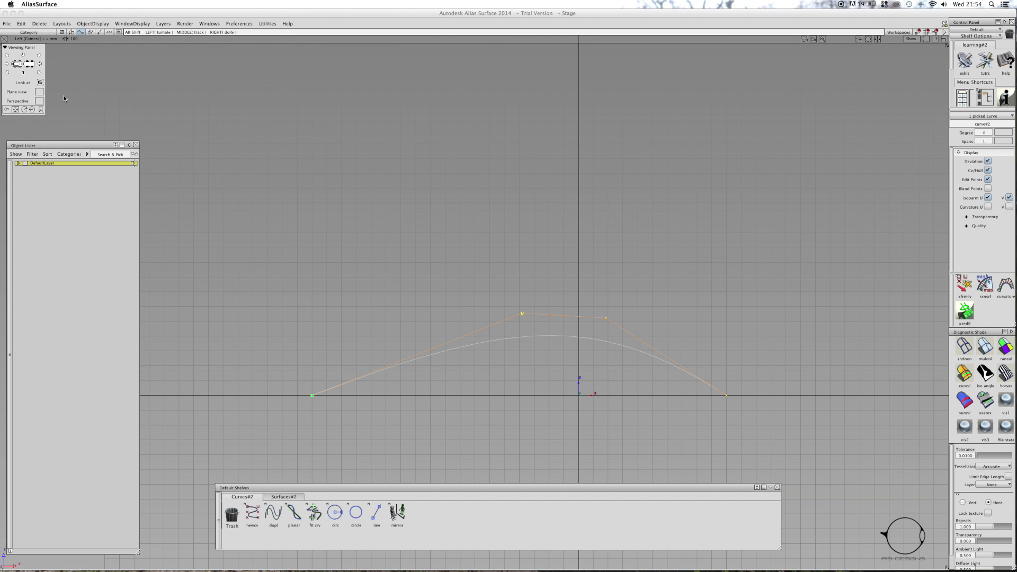
{"action": "left_click", "coordinate": [18, 70]}
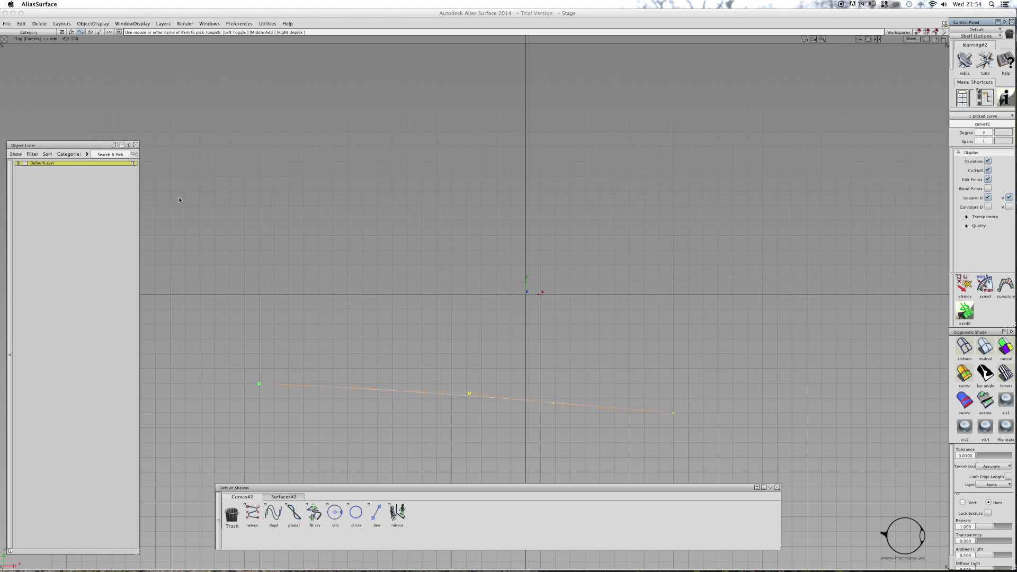
Add the Duplicate Mirror command to the Curves#2 shelf
{"action": "left_click", "coordinate": [21, 23]}
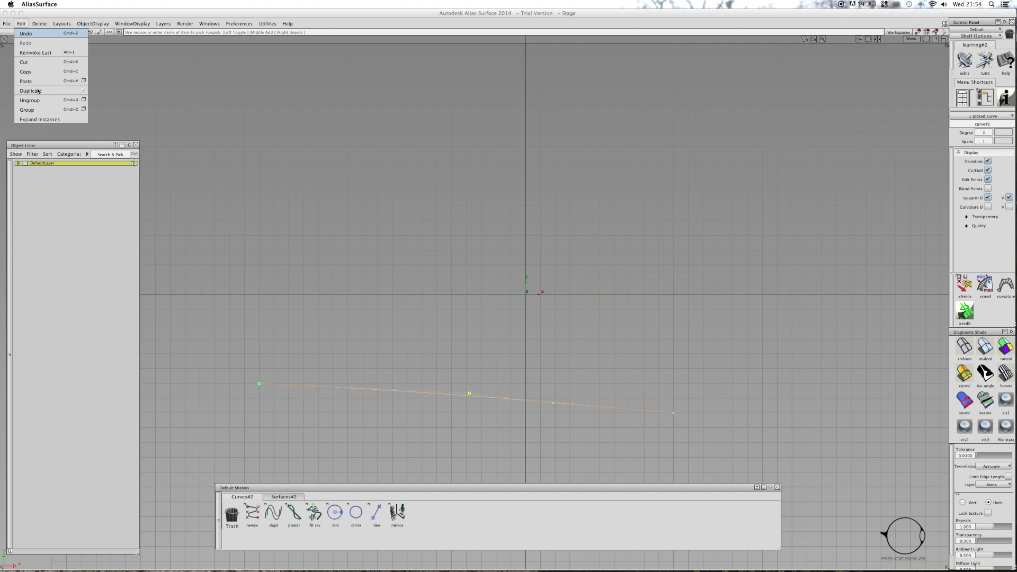
{"action": "mouse_move", "coordinate": [38, 91]}
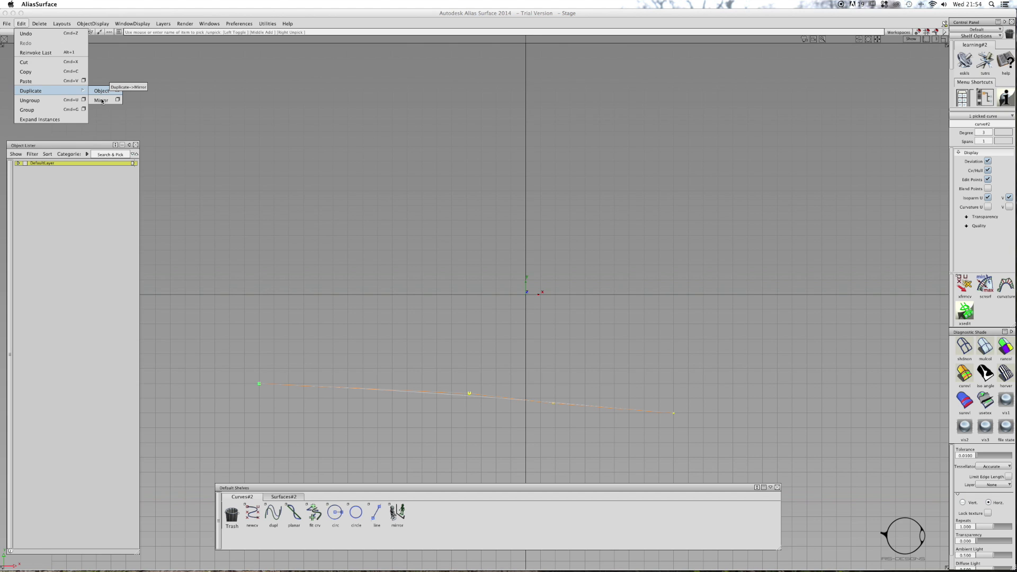
{"action": "middle_click_drag", "start_coordinate": [102, 101], "coordinate": [417, 514]}
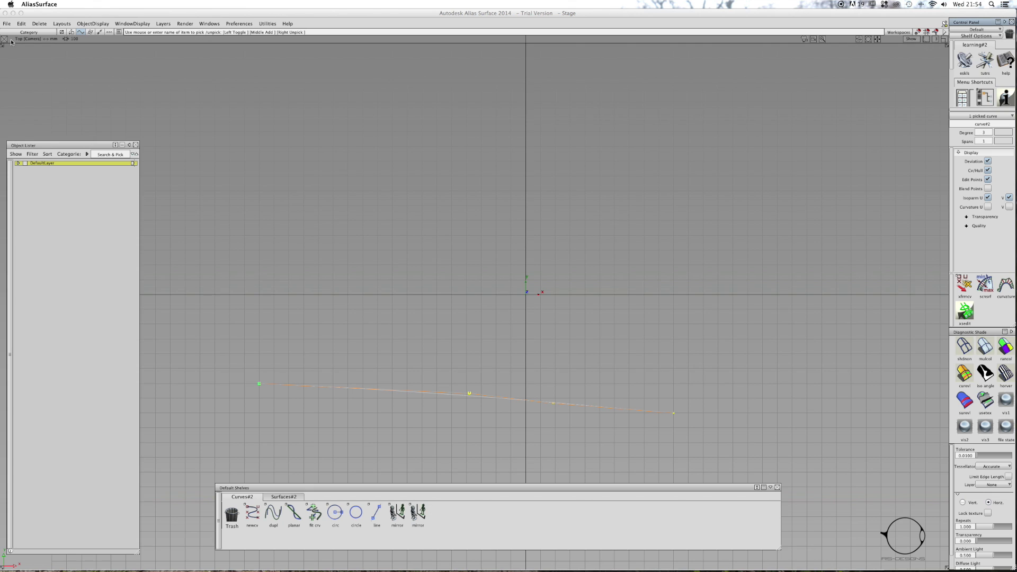
Mirror the picked curve across the XZ plane with the mirror type set to Duplicate
{"action": "left_click", "coordinate": [21, 24]}
{"action": "mouse_move", "coordinate": [79, 92]}
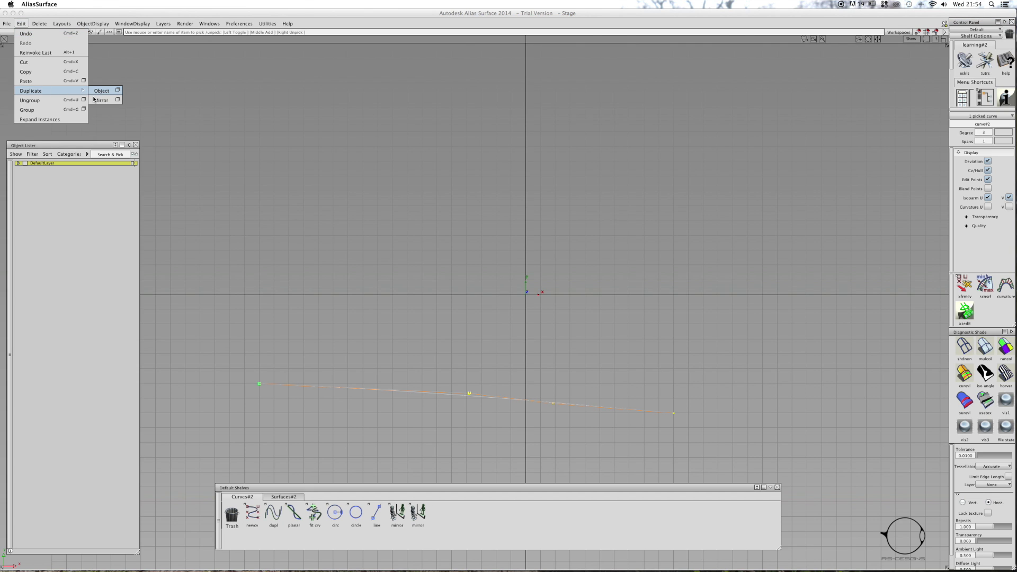
{"action": "left_click", "coordinate": [118, 100]}
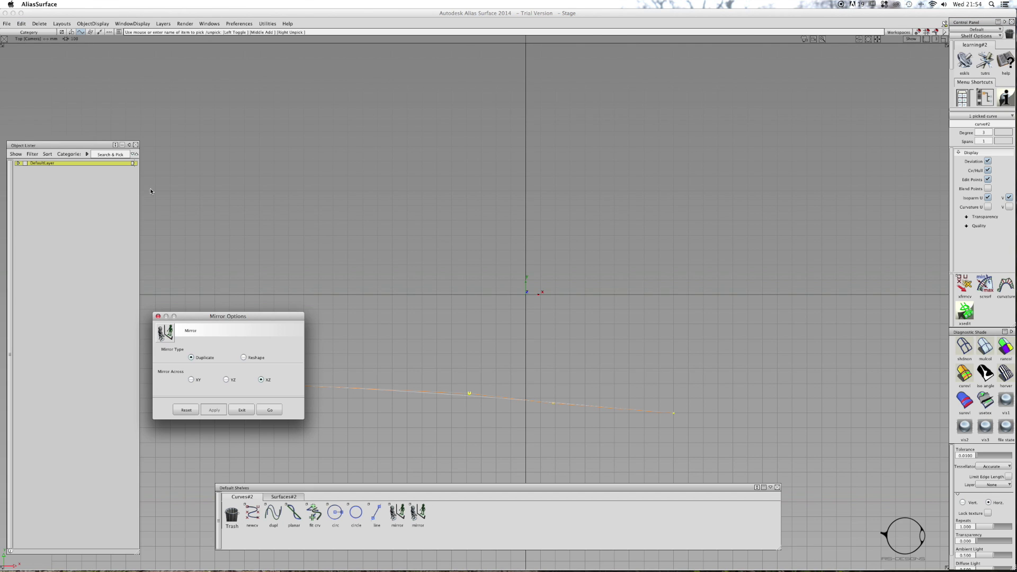
{"action": "left_click", "coordinate": [270, 409]}
Clear the selection and delete the mirrored copy of the curve
{"action": "left_click_drag", "start_coordinate": [439, 333], "coordinate": [445, 311], "text": "ctrl+shift"}
{"action": "left_click", "coordinate": [465, 329], "text": "ctrl+shift"}
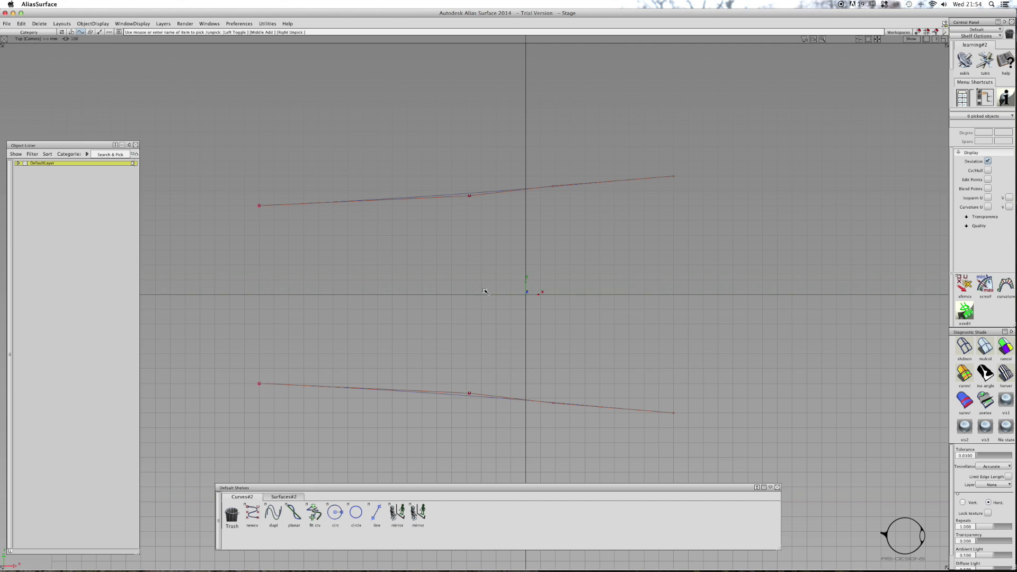
{"action": "left_click", "coordinate": [511, 181]}
{"action": "key", "text": "Delete"}
{"action": "key", "text": "Return"}
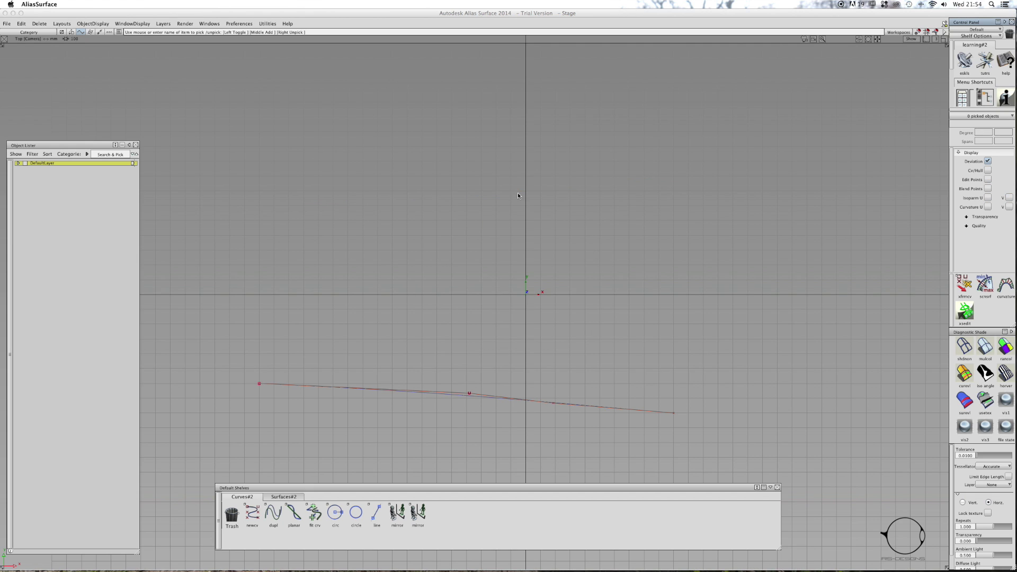
Pick the middle CV on the positive X side of the remaining curve and nudge it slightly toward the X axis
{"action": "left_click_drag", "start_coordinate": [527, 316], "coordinate": [560, 318], "text": "ctrl+shift"}
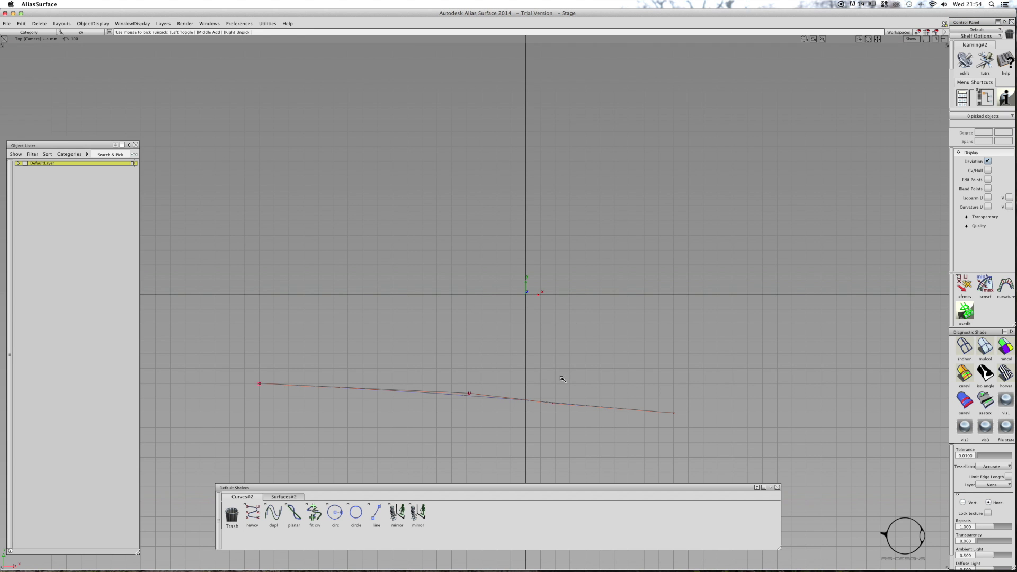
{"action": "left_click_drag", "start_coordinate": [561, 379], "coordinate": [538, 411]}
{"action": "right_click_drag", "start_coordinate": [539, 411], "coordinate": [554, 375], "text": "alt+shift"}
{"action": "middle_click_drag", "start_coordinate": [555, 375], "coordinate": [534, 311], "text": "alt+shift"}
{"action": "right_click_drag", "start_coordinate": [534, 311], "coordinate": [555, 328], "text": "alt+shift"}
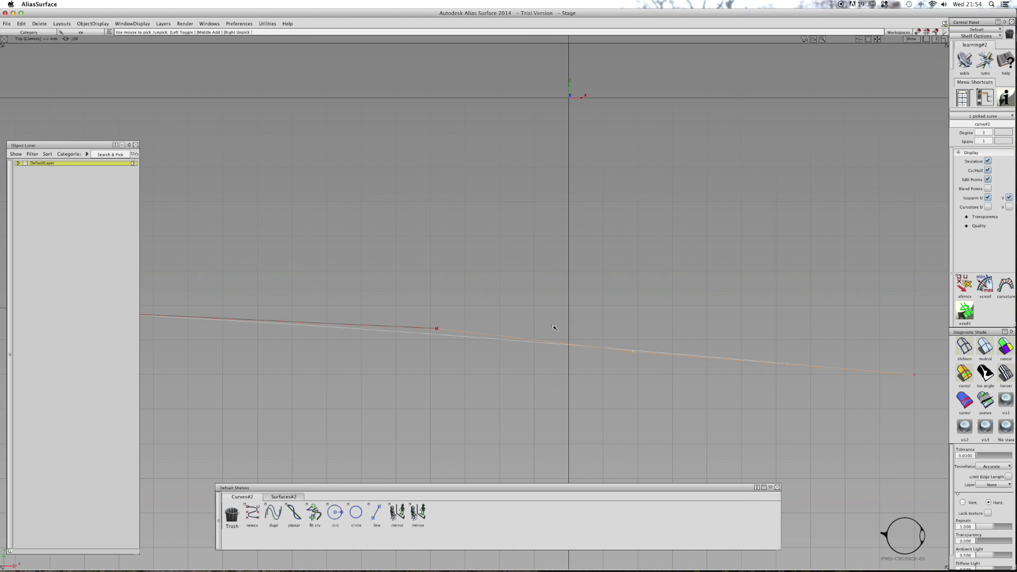
{"action": "middle_click_drag", "start_coordinate": [520, 322], "coordinate": [520, 306], "text": "ctrl+shift"}
{"action": "right_click_drag", "start_coordinate": [520, 306], "coordinate": [519, 304]}
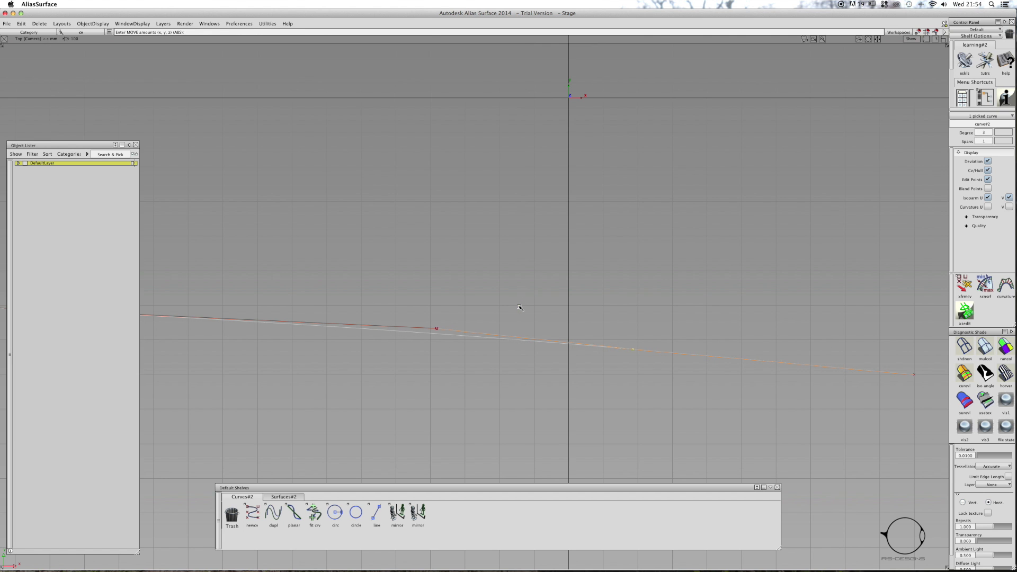
Pick the adjusted curve, mirror it across the XZ plane and orbit to a perspective view of both curves
{"action": "left_click_drag", "start_coordinate": [518, 314], "coordinate": [538, 291], "text": "ctrl+shift"}
{"action": "right_click_drag", "start_coordinate": [537, 291], "coordinate": [517, 320], "text": "alt+shift"}
{"action": "left_click_drag", "start_coordinate": [517, 320], "coordinate": [522, 290], "text": "ctrl+shift"}
{"action": "left_click", "coordinate": [418, 513]}
{"action": "left_click_drag", "start_coordinate": [618, 272], "coordinate": [291, 223], "text": "alt+shift"}
Draw a two-point degree-1 CV curve joining the near ends of the two arched curves
{"action": "left_click", "coordinate": [252, 513]}
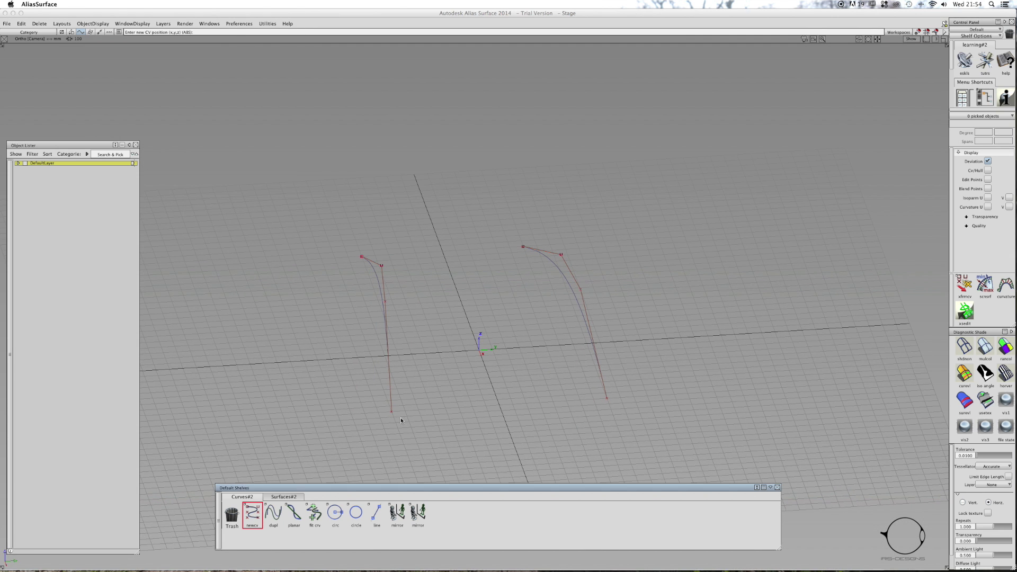
{"action": "left_click_drag", "start_coordinate": [401, 417], "coordinate": [391, 412]}
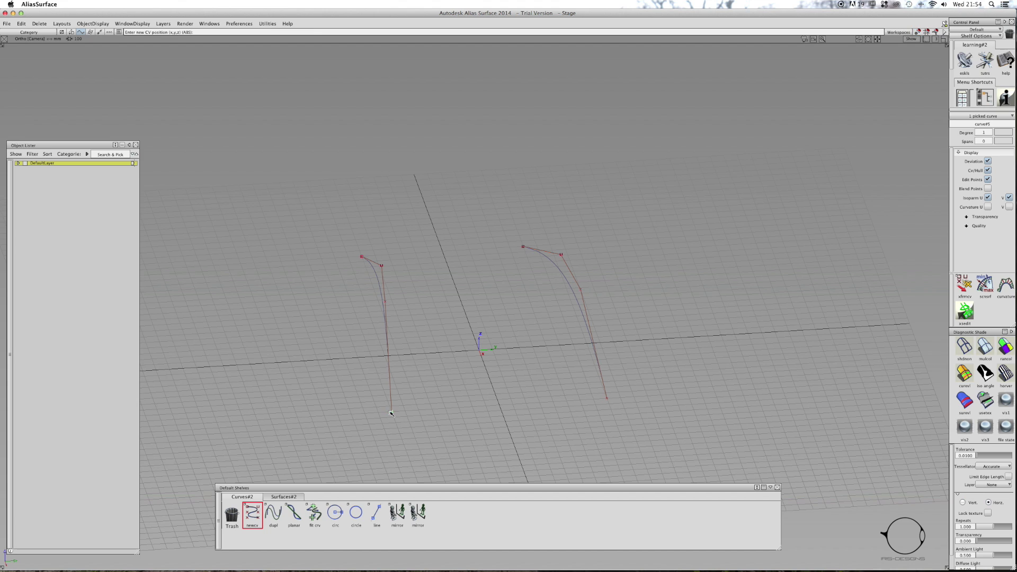
{"action": "left_click", "coordinate": [610, 404]}
Try to raise the straight connecting curve to degree 3
{"action": "mouse_move", "coordinate": [508, 422]}
{"action": "left_mouse_down", "text": "ctrl+shift"}
{"action": "mouse_move", "coordinate": [511, 390]}
{"action": "mouse_move", "coordinate": [500, 429]}
{"action": "left_mouse_up", "text": "ctrl+shift"}
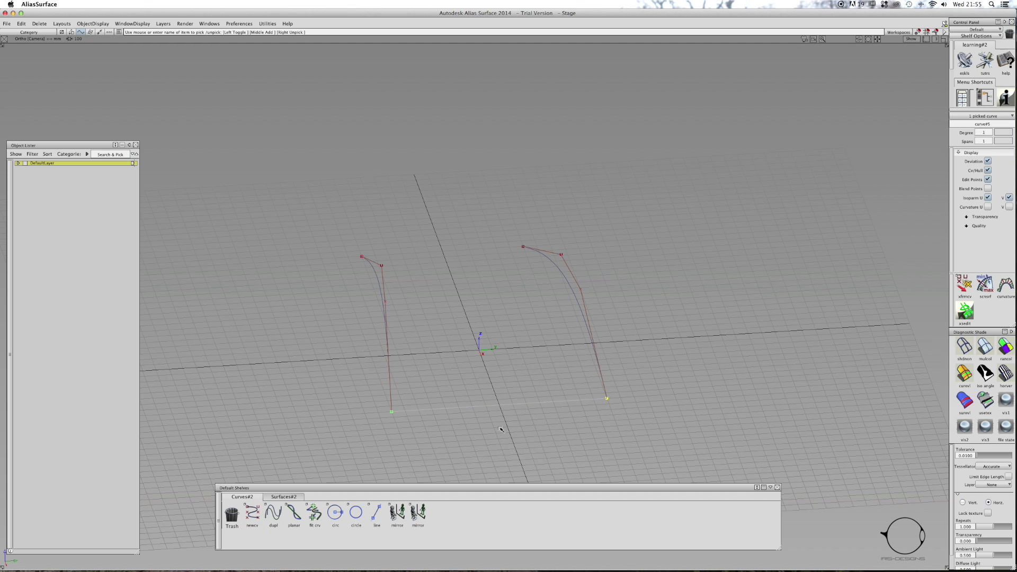
{"action": "left_click_drag", "start_coordinate": [980, 131], "coordinate": [1004, 132]}
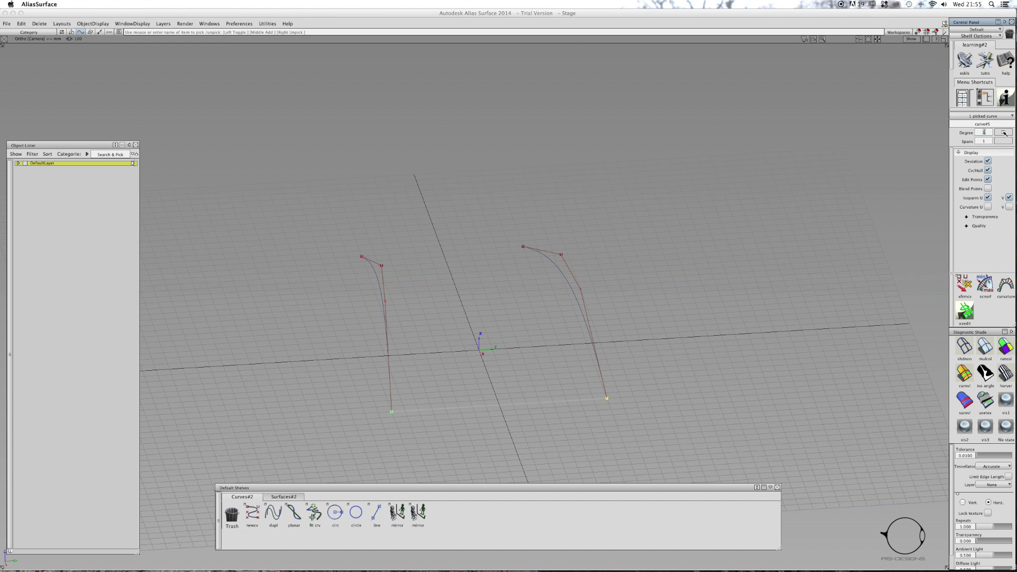
{"action": "type", "text": "3"}
{"action": "key", "text": "Return"}
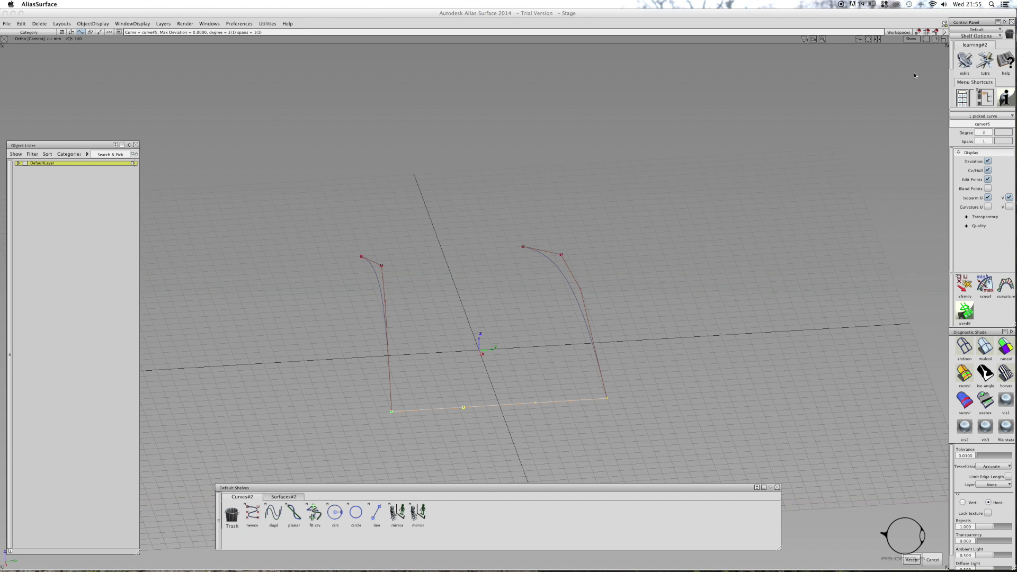
{"action": "middle_click_drag", "start_coordinate": [535, 271], "coordinate": [591, 212], "text": "alt+shift"}
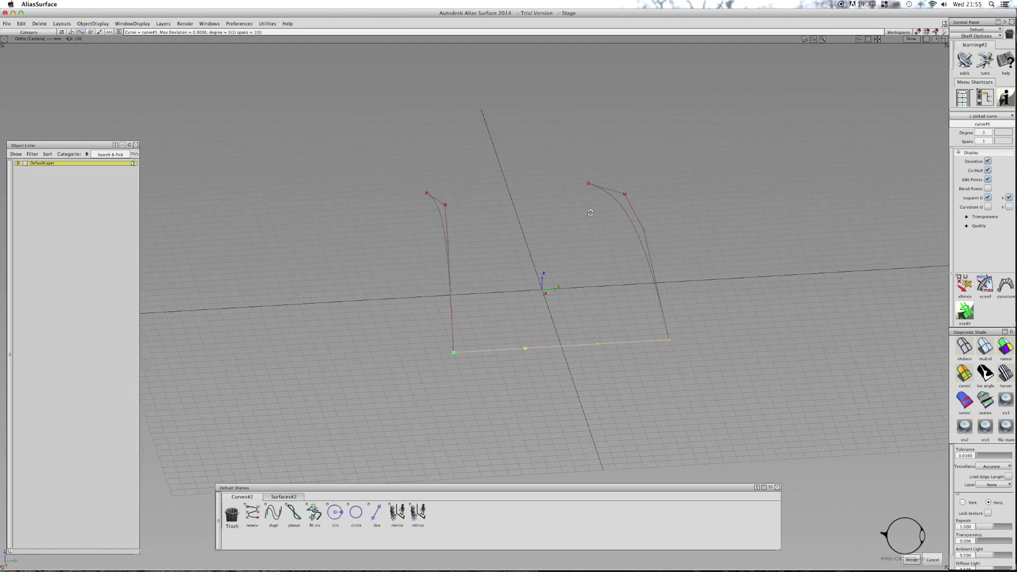
{"action": "left_click_drag", "start_coordinate": [591, 212], "coordinate": [558, 250], "text": "alt+shift"}
{"action": "right_click_drag", "start_coordinate": [558, 249], "coordinate": [590, 233], "text": "alt+shift"}
{"action": "middle_click_drag", "start_coordinate": [572, 245], "coordinate": [529, 218], "text": "alt+shift"}
{"action": "left_click_drag", "start_coordinate": [530, 218], "coordinate": [534, 220], "text": "alt+shift"}
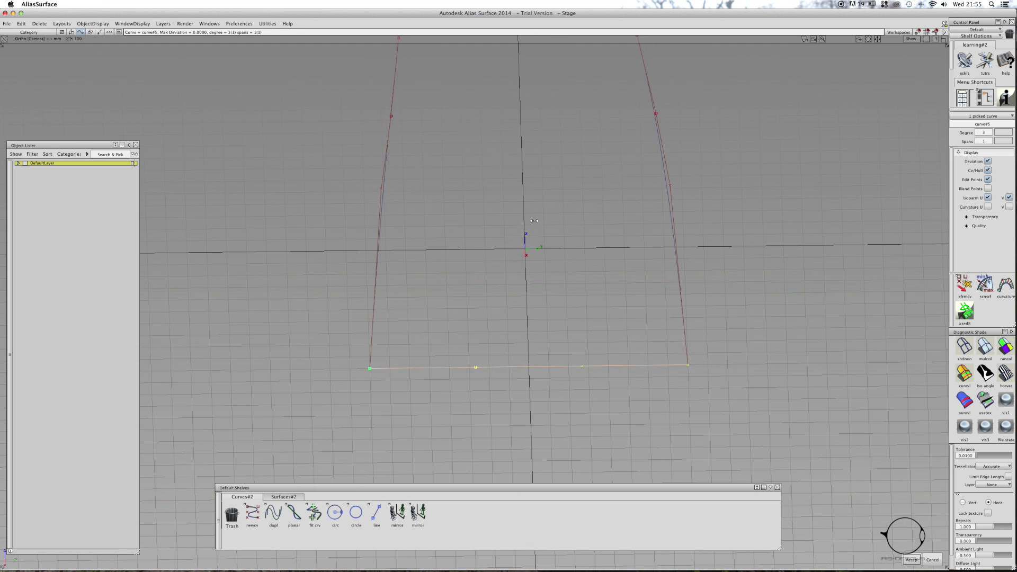
{"action": "left_click", "coordinate": [549, 275]}
Pick the straight curve joining the positive X ends, set its degree to 3 and clear the selection
{"action": "left_click_drag", "start_coordinate": [543, 347], "coordinate": [552, 355], "text": "ctrl+shift"}
{"action": "left_click_drag", "start_coordinate": [549, 355], "coordinate": [540, 372]}
{"action": "left_click", "coordinate": [988, 132]}
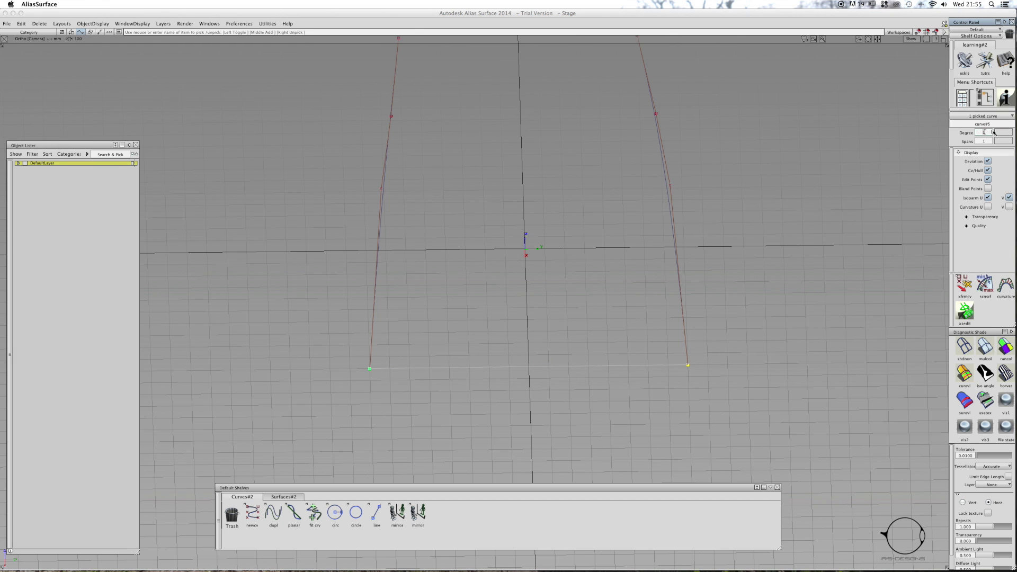
{"action": "left_click", "coordinate": [994, 132]}
{"action": "left_click", "coordinate": [556, 357]}
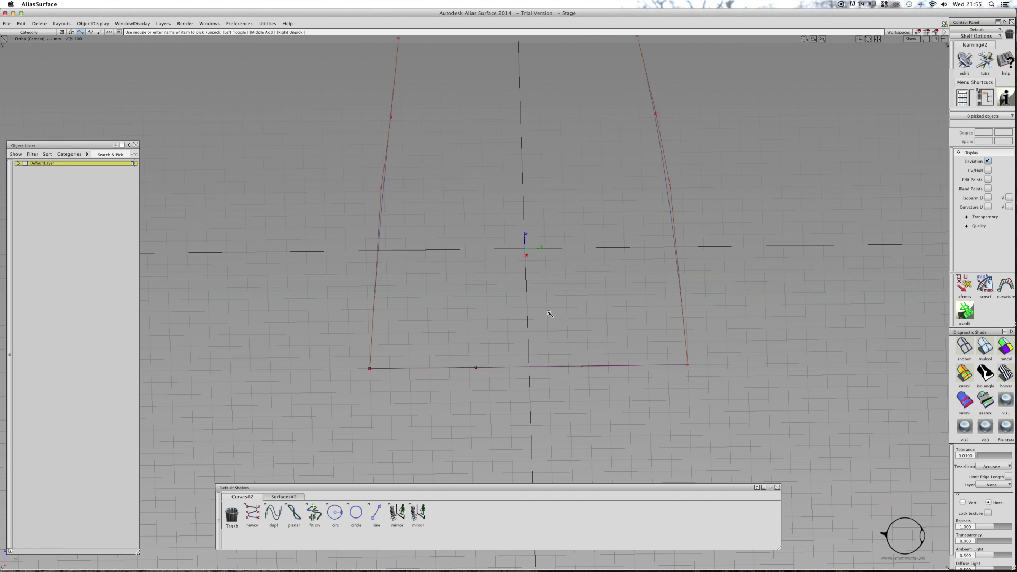
Set the New CV Curve tool's curve degree to 3, discarding the degree-1 curve begun at the far end
{"action": "right_click_drag", "start_coordinate": [549, 314], "coordinate": [528, 270], "text": "alt+shift"}
{"action": "middle_click_drag", "start_coordinate": [528, 271], "coordinate": [526, 316], "text": "alt+shift"}
{"action": "left_click", "coordinate": [252, 513]}
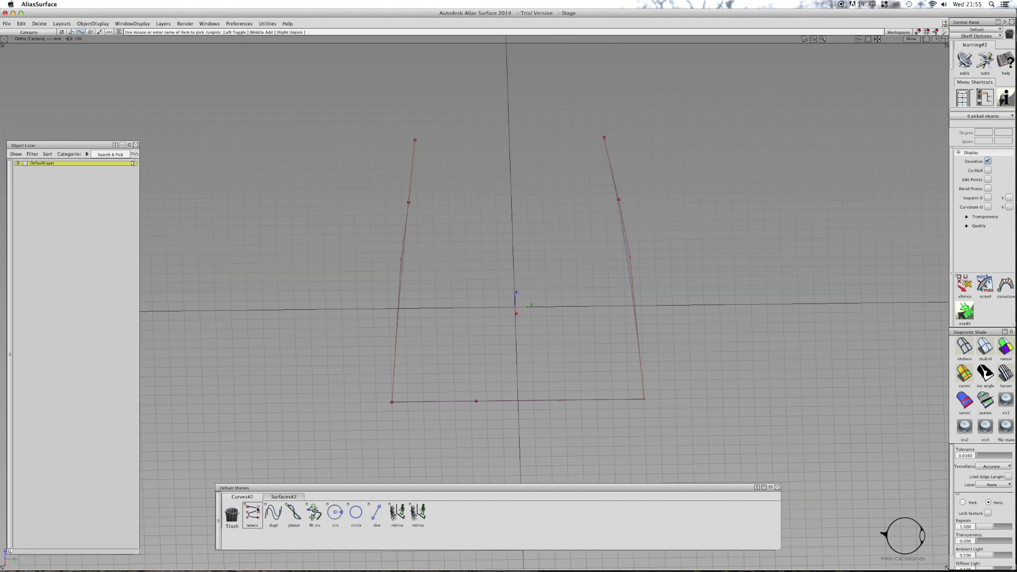
{"action": "left_click", "coordinate": [424, 142]}
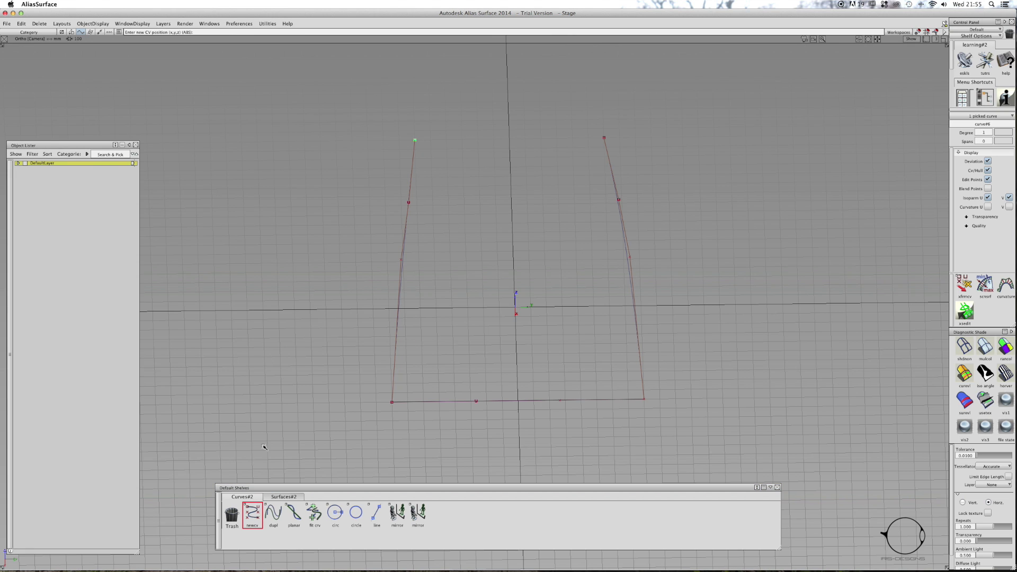
{"action": "double_click", "coordinate": [252, 512]}
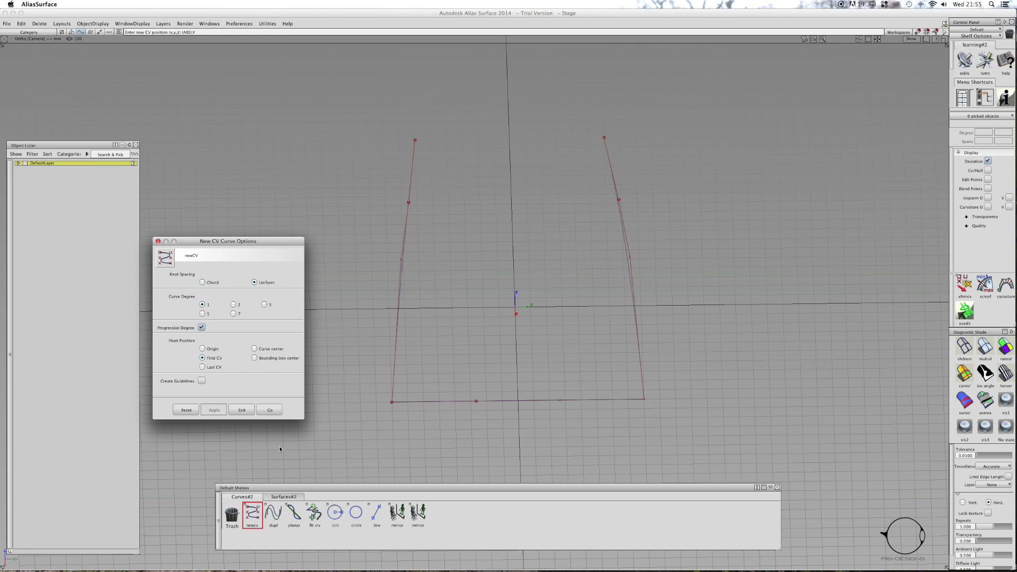
{"action": "left_click", "coordinate": [265, 305]}
{"action": "left_click", "coordinate": [220, 410]}
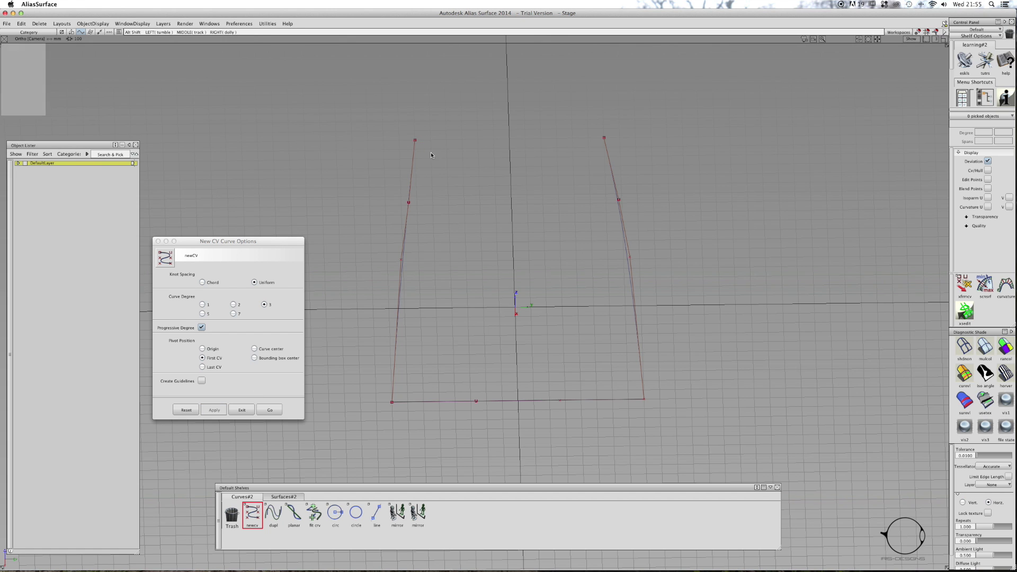
{"action": "left_click", "coordinate": [242, 410]}
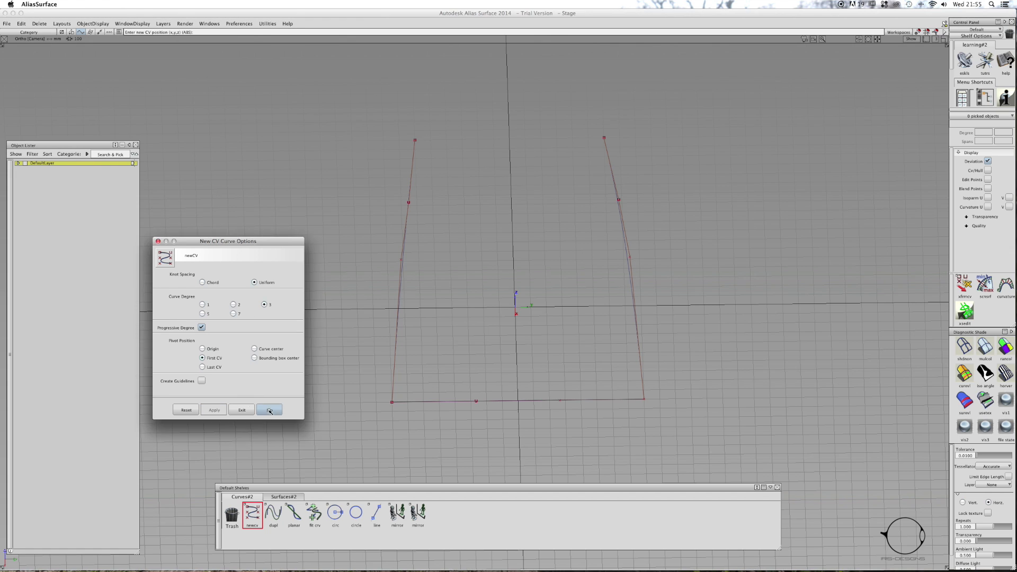
Draw a straight four-CV degree-3 curve joining the far ends of the arched curves and pick its inner CVs
{"action": "left_click", "coordinate": [482, 139]}
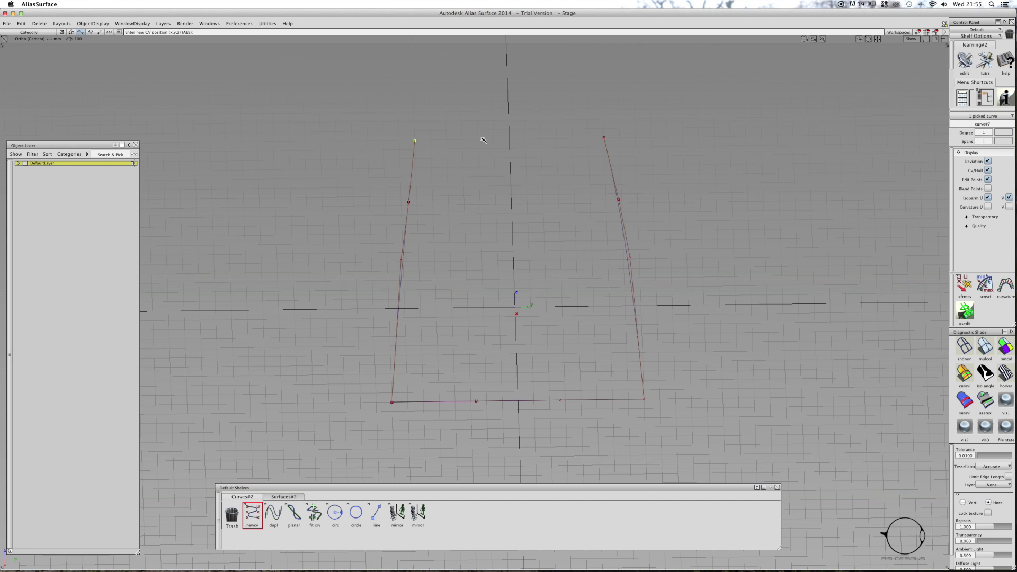
{"action": "left_click", "coordinate": [466, 141]}
{"action": "left_click", "coordinate": [539, 140]}
{"action": "left_click", "coordinate": [588, 140]}
{"action": "mouse_move", "coordinate": [551, 151]}
{"action": "left_mouse_down", "text": "ctrl+shift"}
{"action": "mouse_move", "coordinate": [545, 133]}
{"action": "mouse_move", "coordinate": [555, 136]}
{"action": "mouse_move", "coordinate": [542, 142]}
{"action": "left_mouse_up", "text": "ctrl+shift"}
{"action": "left_click", "coordinate": [464, 144]}
Switch to the top view, pick the two inner CVs of the positive X end curve and clear the selection
{"action": "middle_click_drag", "start_coordinate": [525, 151], "coordinate": [505, 161], "text": "alt+shift"}
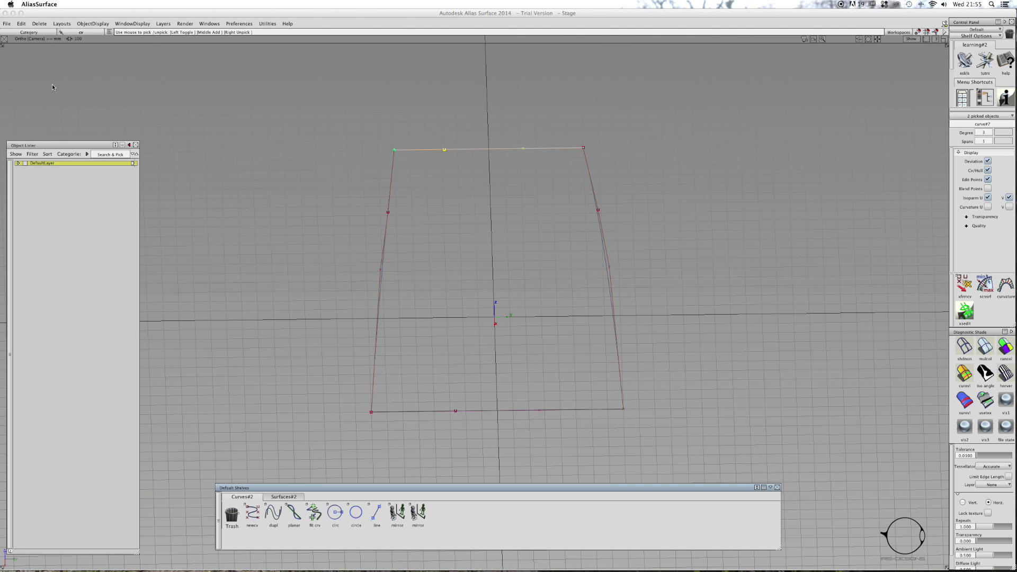
{"action": "left_click", "coordinate": [19, 65], "text": "alt+shift"}
{"action": "left_click", "coordinate": [39, 92]}
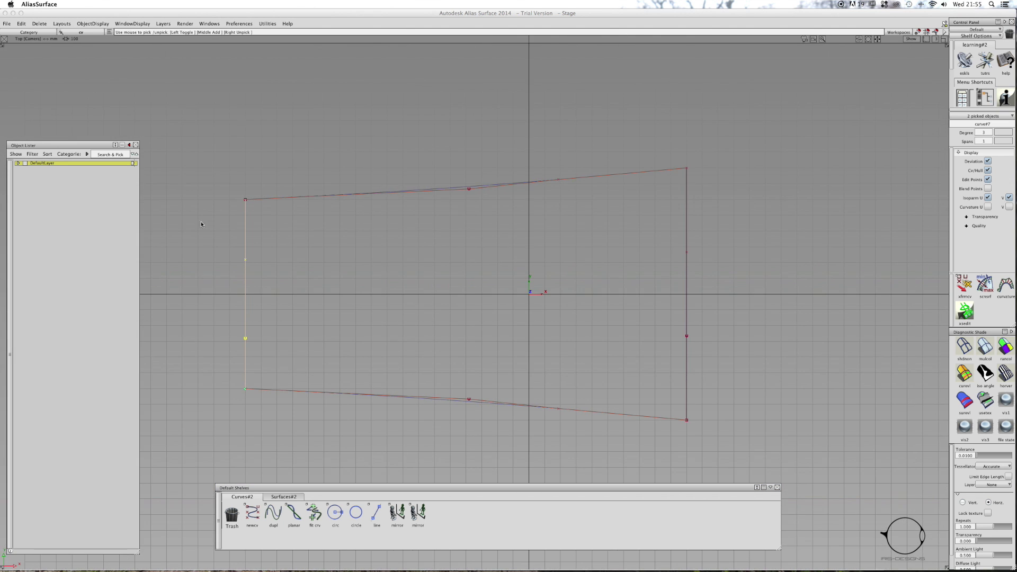
{"action": "left_click_drag", "start_coordinate": [258, 288], "coordinate": [261, 285], "text": "ctrl+shift"}
{"action": "mouse_move", "coordinate": [687, 271]}
{"action": "left_mouse_down", "text": "ctrl+shift"}
{"action": "mouse_move", "coordinate": [702, 269]}
{"action": "mouse_move", "coordinate": [677, 260]}
{"action": "left_mouse_up", "text": "ctrl+shift"}
{"action": "left_click_drag", "start_coordinate": [705, 327], "coordinate": [666, 348]}
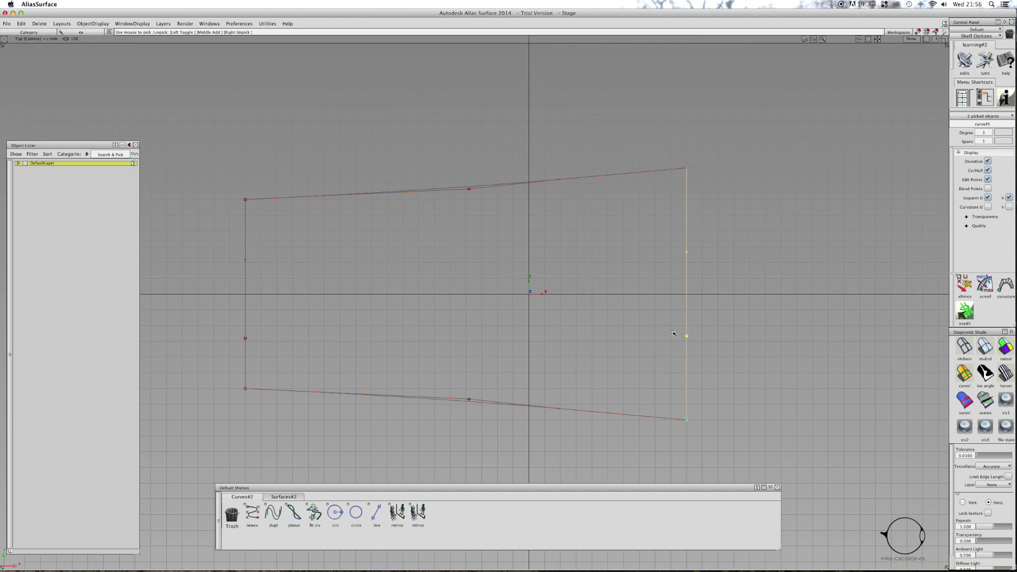
{"action": "left_click_drag", "start_coordinate": [602, 275], "coordinate": [575, 273], "text": "ctrl+shift"}
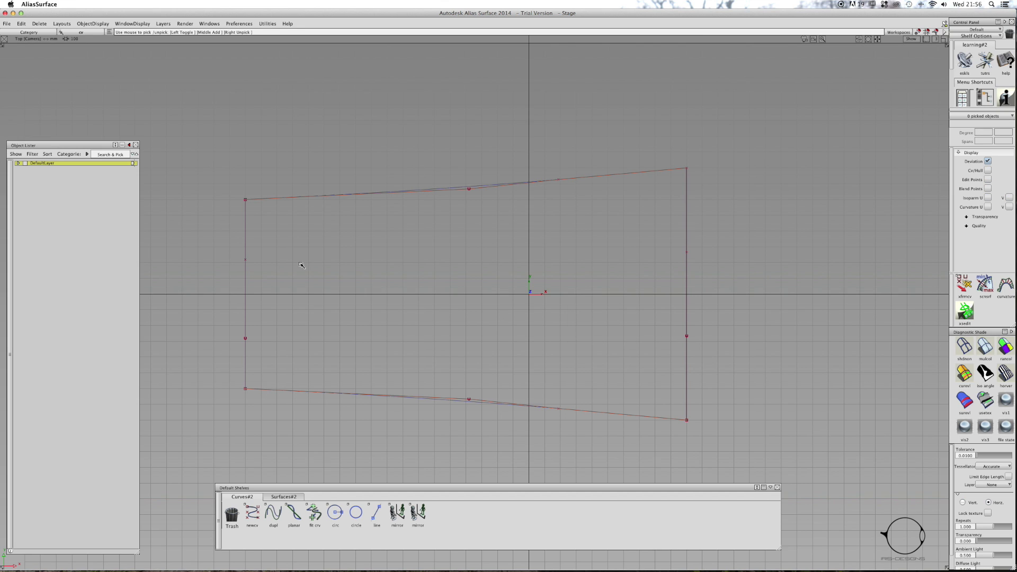
Pick the straight curve at the negative X end and delete it
{"action": "left_click_drag", "start_coordinate": [297, 264], "coordinate": [313, 266], "text": "ctrl+shift"}
{"action": "left_click_drag", "start_coordinate": [212, 282], "coordinate": [305, 272]}
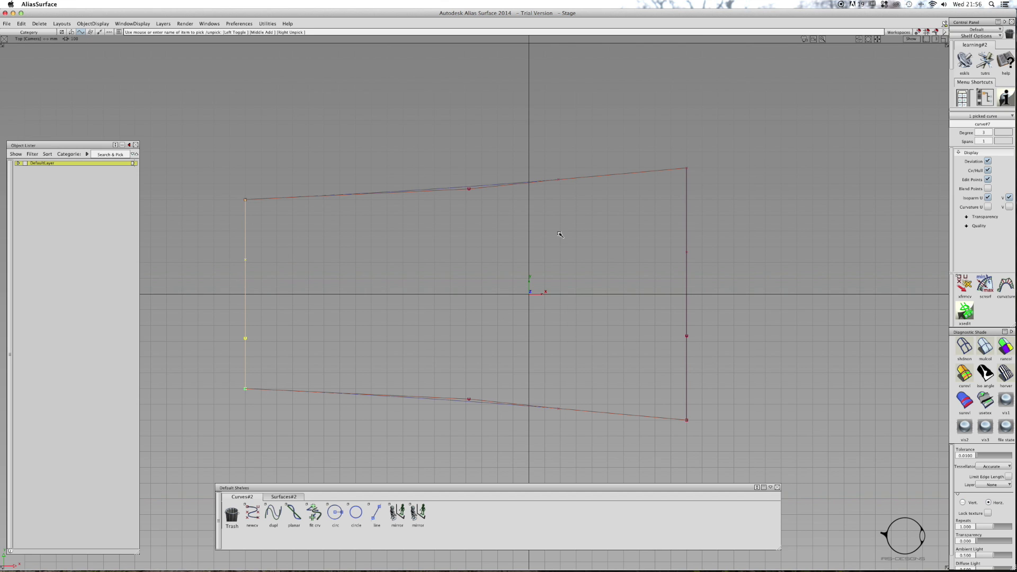
{"action": "left_click_drag", "start_coordinate": [560, 234], "coordinate": [559, 235], "text": "ctrl+shift"}
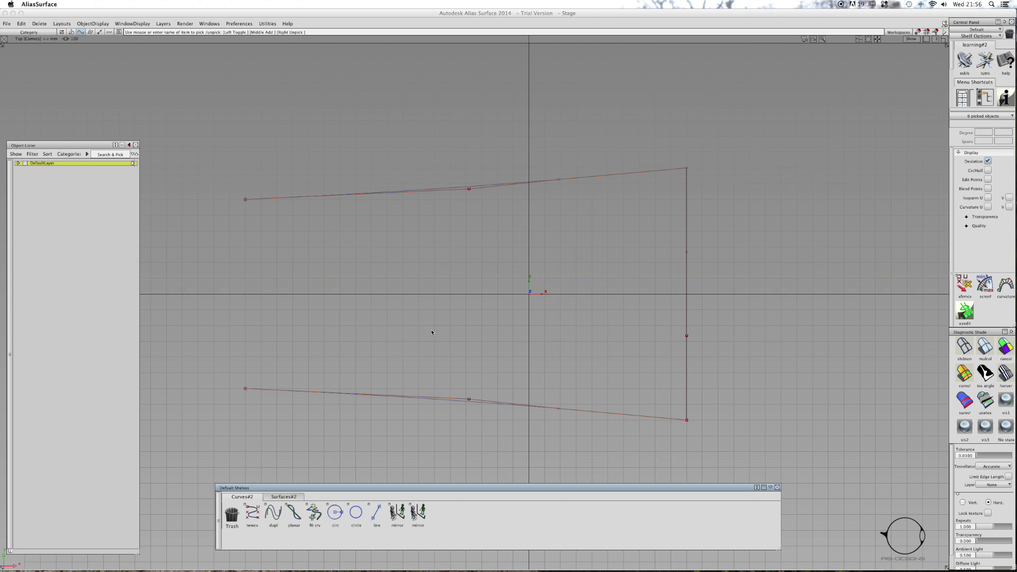
Draw a four-CV degree-3 curve joining the negative X ends, with its two inner CVs bowed outward
{"action": "left_click", "coordinate": [252, 512]}
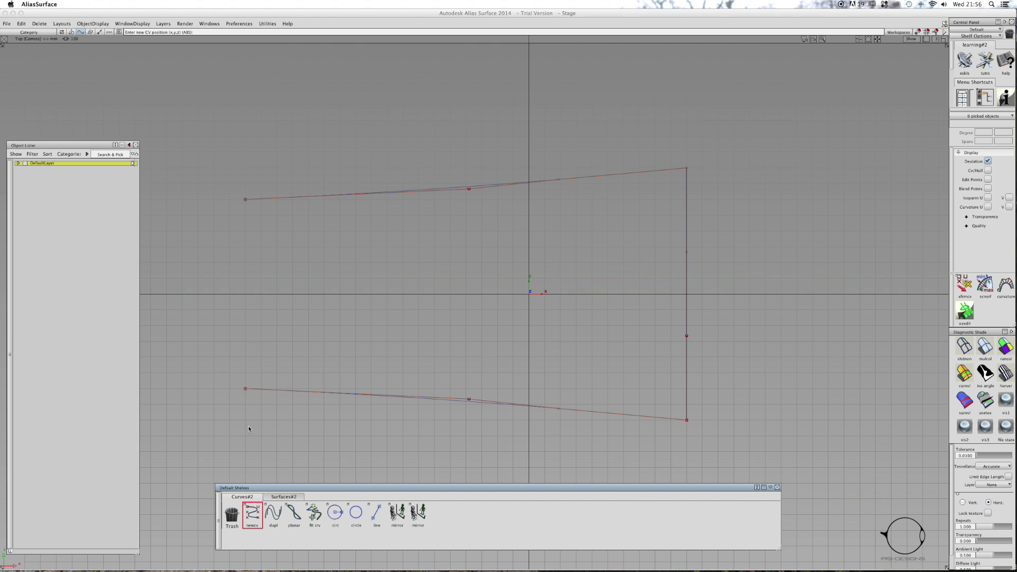
{"action": "left_click", "coordinate": [246, 387]}
{"action": "left_click", "coordinate": [228, 329]}
{"action": "left_click", "coordinate": [223, 253]}
{"action": "left_click", "coordinate": [245, 200]}
{"action": "left_click_drag", "start_coordinate": [276, 261], "coordinate": [253, 245], "text": "ctrl+shift"}
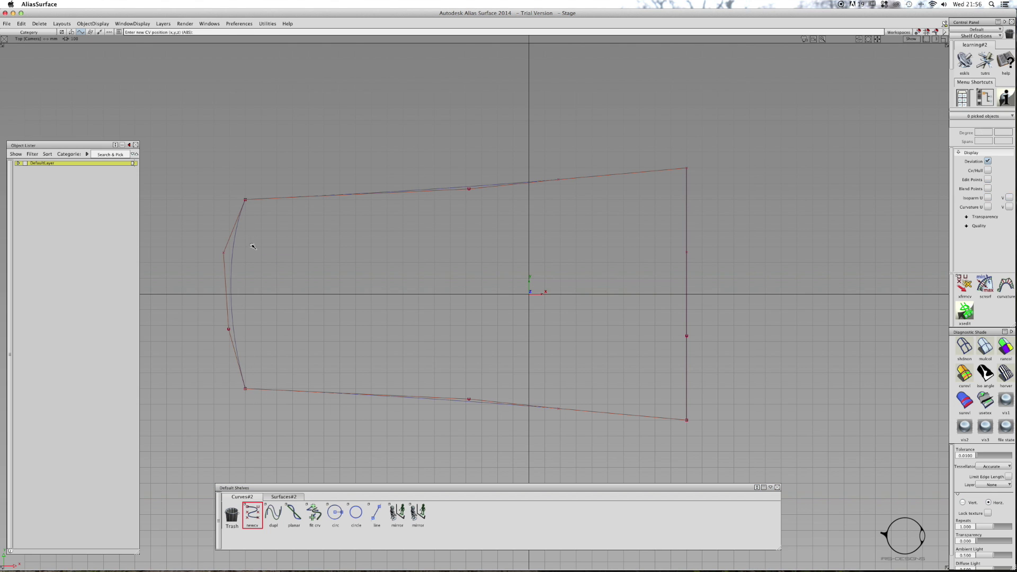
Pick the two inner CVs of the positive X end curve, move them outward along X and clear the selection
{"action": "left_click_drag", "start_coordinate": [643, 241], "coordinate": [711, 344], "text": "ctrl+shift"}
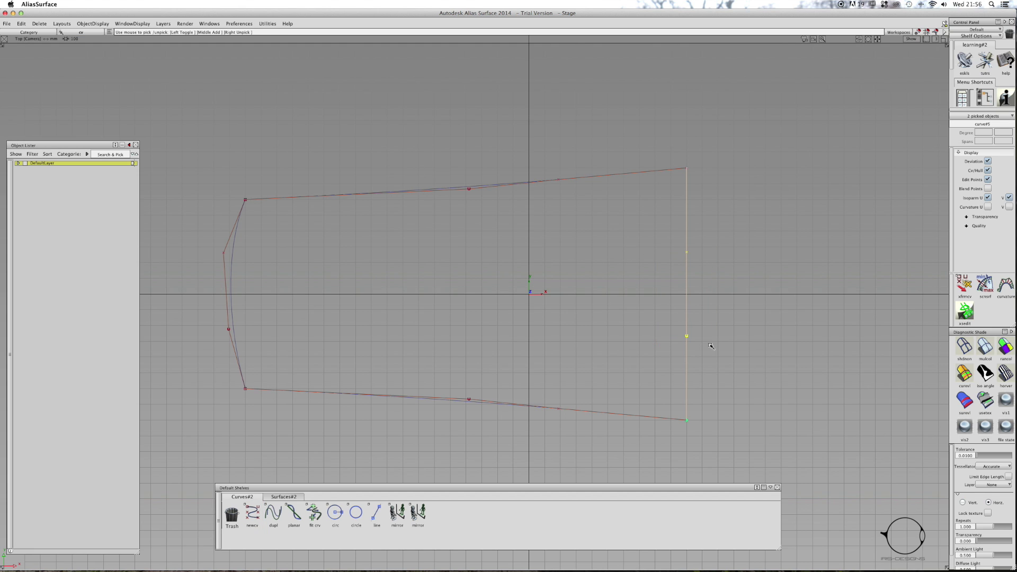
{"action": "right_click_drag", "start_coordinate": [664, 320], "coordinate": [663, 300], "text": "ctrl+shift"}
{"action": "middle_click_drag", "start_coordinate": [621, 301], "coordinate": [631, 301]}
{"action": "left_click_drag", "start_coordinate": [632, 299], "coordinate": [640, 305]}
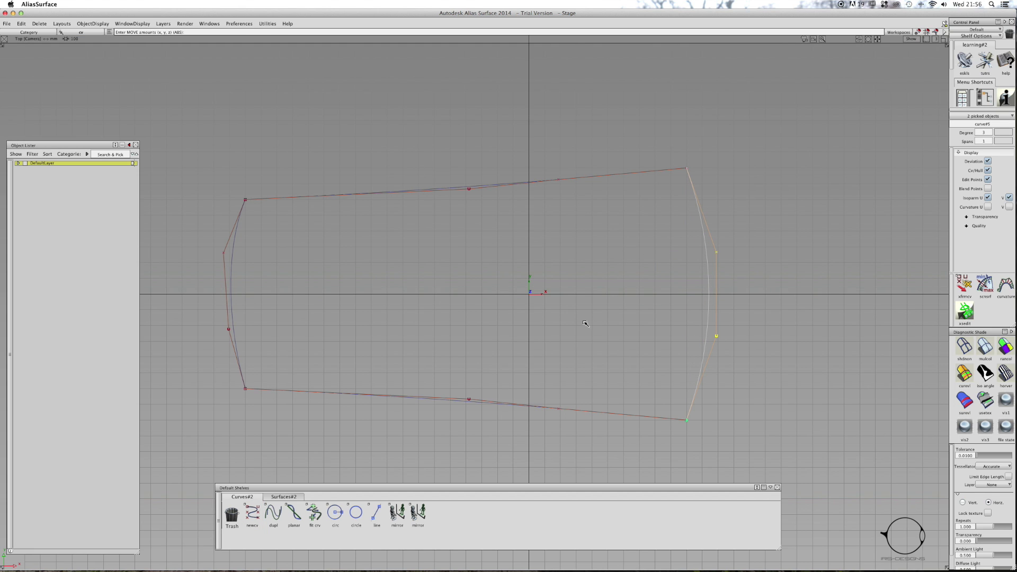
{"action": "left_click_drag", "start_coordinate": [586, 324], "coordinate": [582, 304], "text": "ctrl+shift"}
Build a Square surface from the four boundary curves, starting with the positive X end curve
{"action": "left_click", "coordinate": [276, 497]}
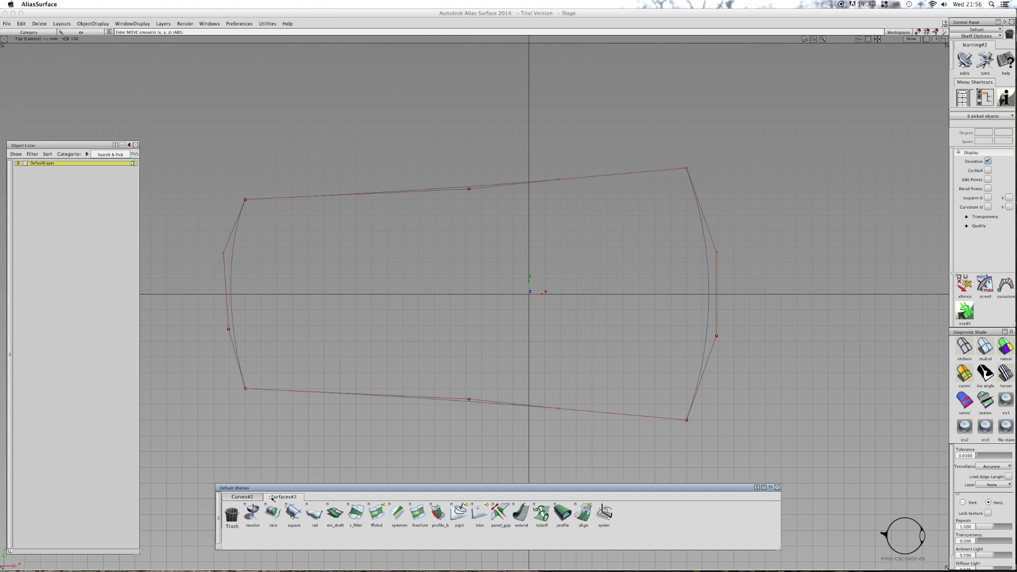
{"action": "left_click", "coordinate": [293, 513]}
{"action": "left_click", "coordinate": [709, 334]}
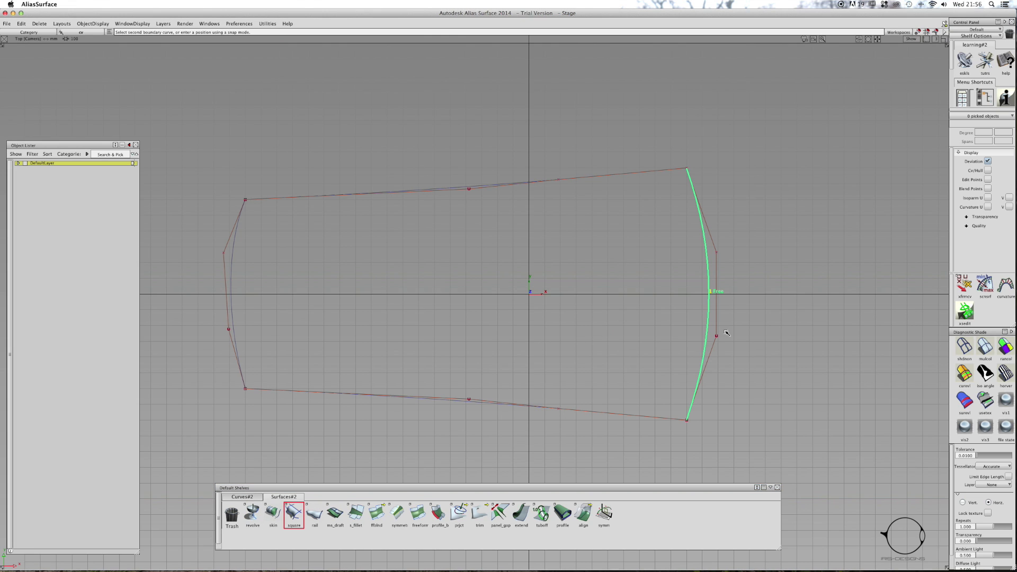
{"action": "left_click", "coordinate": [606, 412]}
{"action": "left_click", "coordinate": [232, 286]}
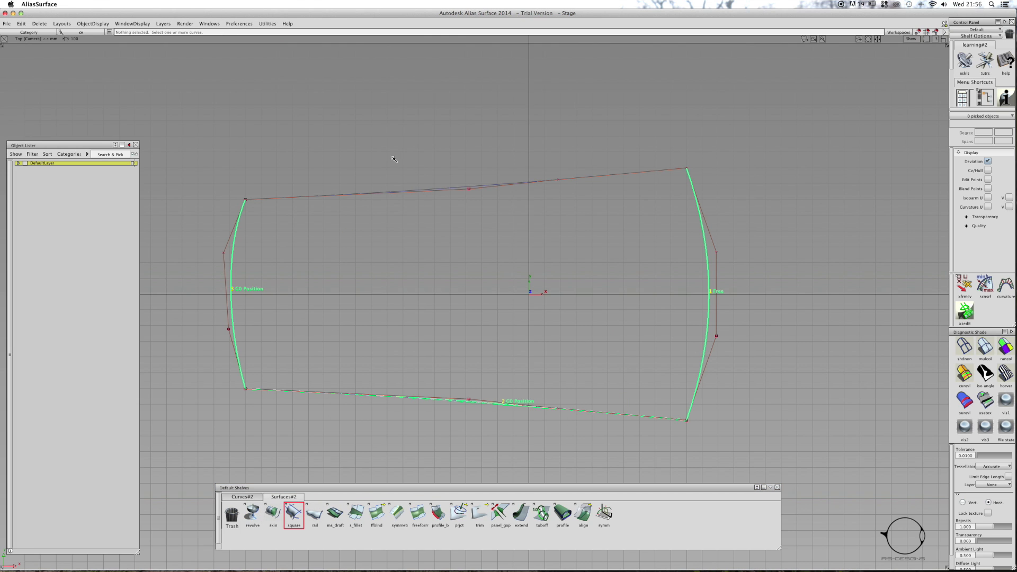
{"action": "left_click", "coordinate": [386, 195]}
Apply the horizontal/vertical zebra stripe shading to the surface and inspect it in perspective, side and top views
{"action": "left_click_drag", "start_coordinate": [401, 261], "coordinate": [766, 332], "text": "alt+shift"}
{"action": "left_click", "coordinate": [1006, 373]}
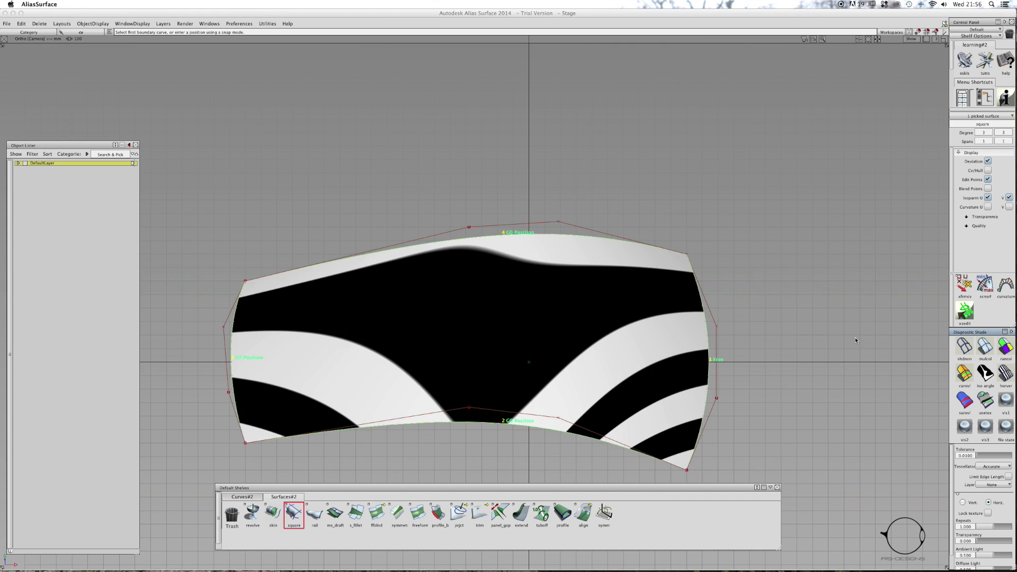
{"action": "mouse_move", "coordinate": [858, 340]}
{"action": "left_mouse_down", "text": "alt+shift"}
{"action": "mouse_move", "coordinate": [694, 297]}
{"action": "mouse_move", "coordinate": [420, 262]}
{"action": "mouse_move", "coordinate": [527, 196]}
{"action": "mouse_move", "coordinate": [503, 190]}
{"action": "mouse_move", "coordinate": [477, 191]}
{"action": "mouse_move", "coordinate": [620, 282]}
{"action": "mouse_move", "coordinate": [748, 136]}
{"action": "mouse_move", "coordinate": [712, 152]}
{"action": "left_mouse_up", "text": "alt+shift"}
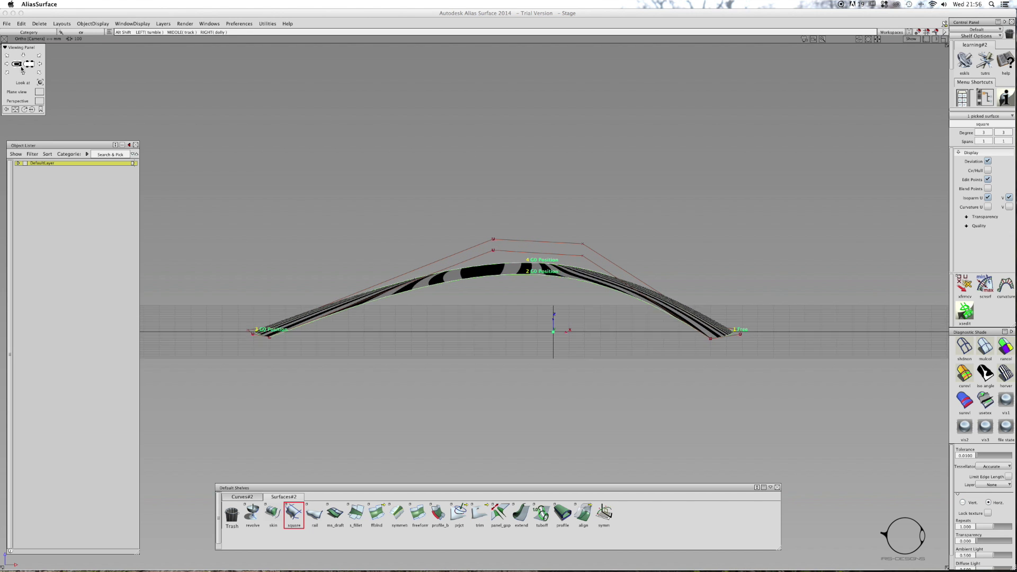
{"action": "left_click", "coordinate": [29, 65]}
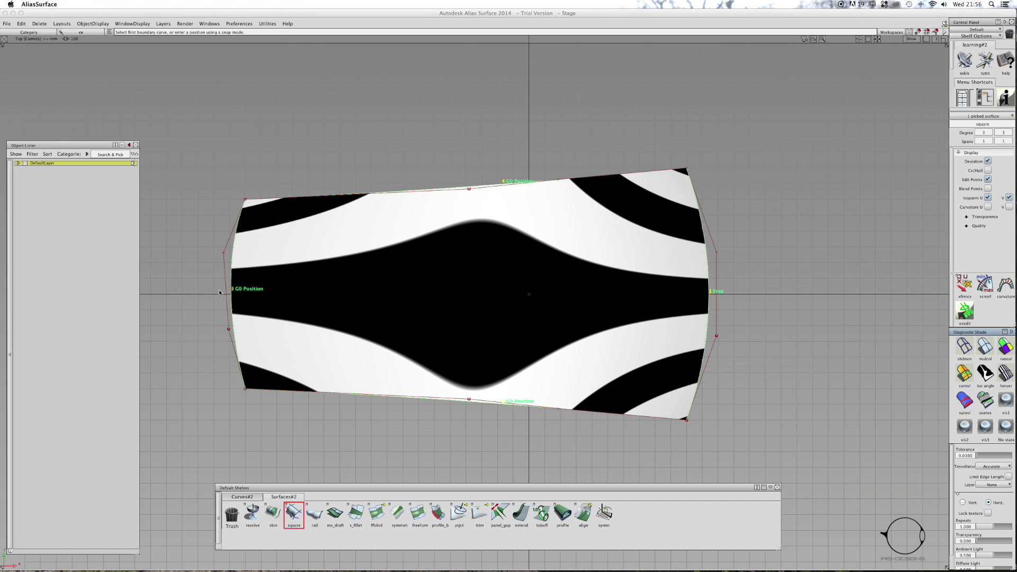
Pick the square surface, mirror it across the XZ plane and clear the selection
{"action": "left_click_drag", "start_coordinate": [217, 291], "coordinate": [219, 261], "text": "ctrl+shift"}
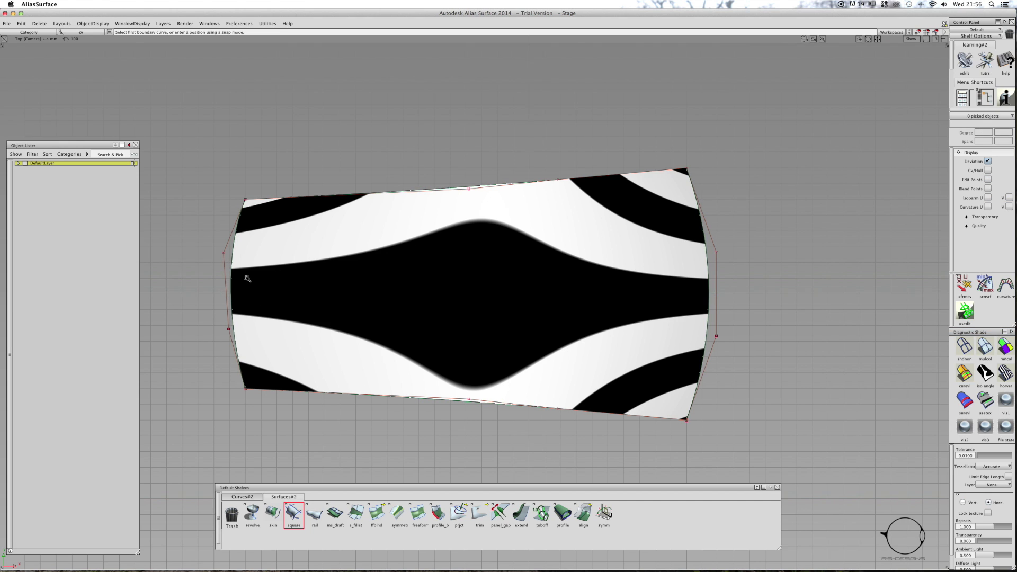
{"action": "left_click_drag", "start_coordinate": [242, 275], "coordinate": [293, 232], "text": "ctrl+shift"}
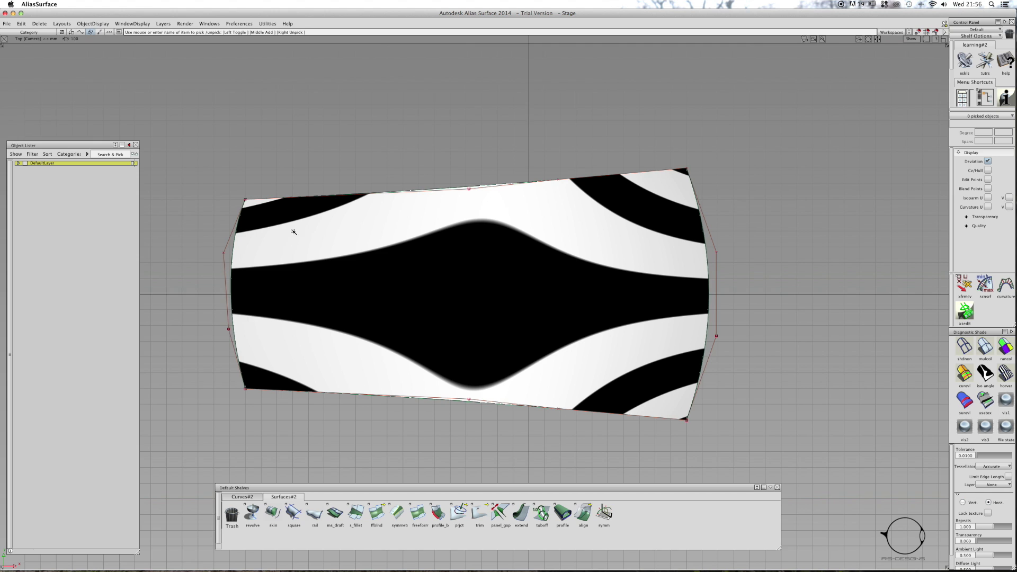
{"action": "left_click", "coordinate": [318, 202]}
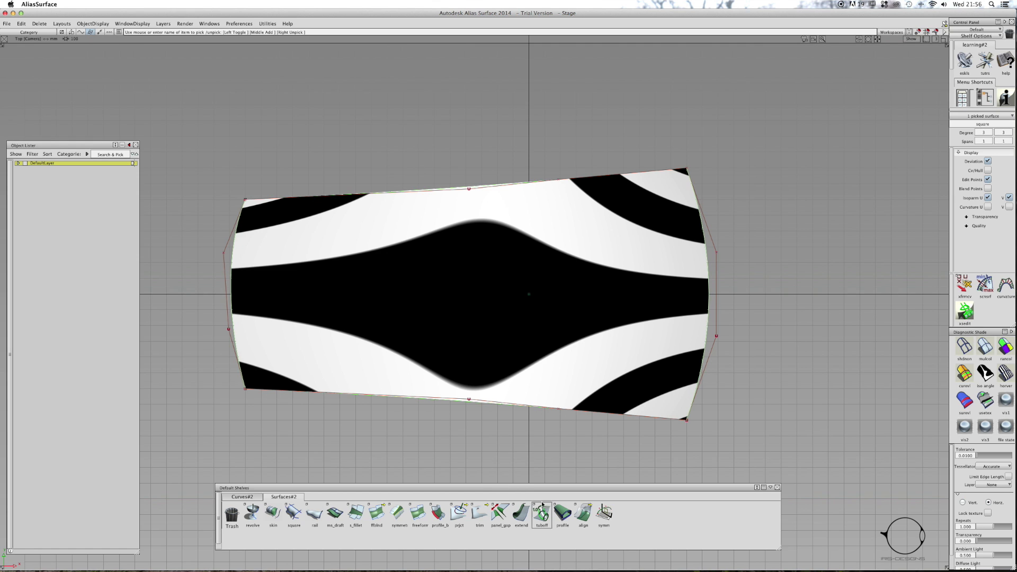
{"action": "left_click", "coordinate": [242, 496]}
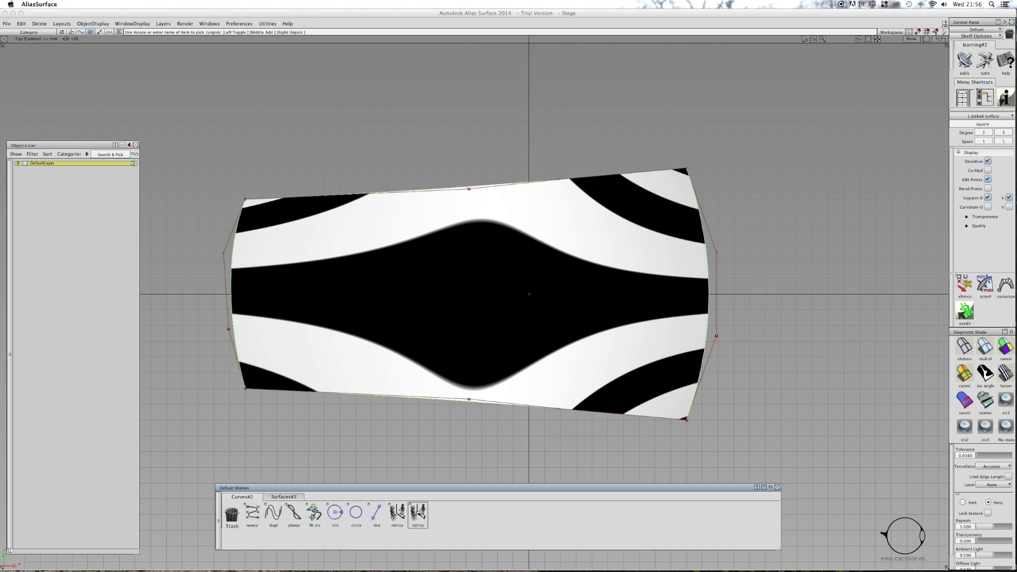
{"action": "left_click", "coordinate": [345, 425]}
Pick the mirrored surface and compare its negative X end edge with the original surface in the top view
{"action": "right_click_drag", "start_coordinate": [331, 371], "coordinate": [238, 316], "text": "alt+shift"}
{"action": "middle_click_drag", "start_coordinate": [226, 315], "coordinate": [433, 320], "text": "alt+shift"}
{"action": "right_click_drag", "start_coordinate": [433, 319], "coordinate": [364, 336], "text": "alt+shift"}
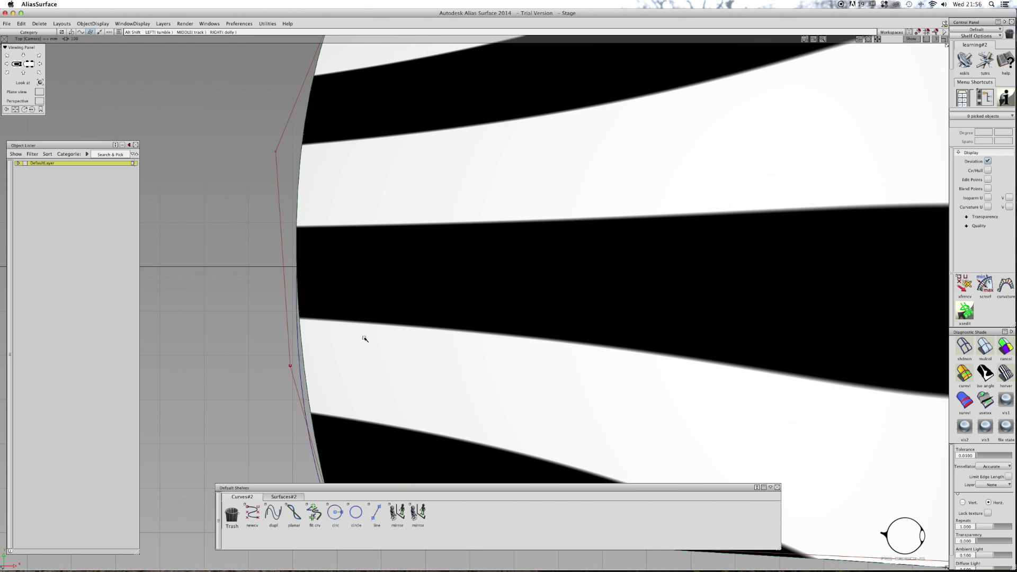
{"action": "left_click_drag", "start_coordinate": [299, 369], "coordinate": [295, 373], "text": "ctrl+shift"}
{"action": "left_click", "coordinate": [299, 366]}
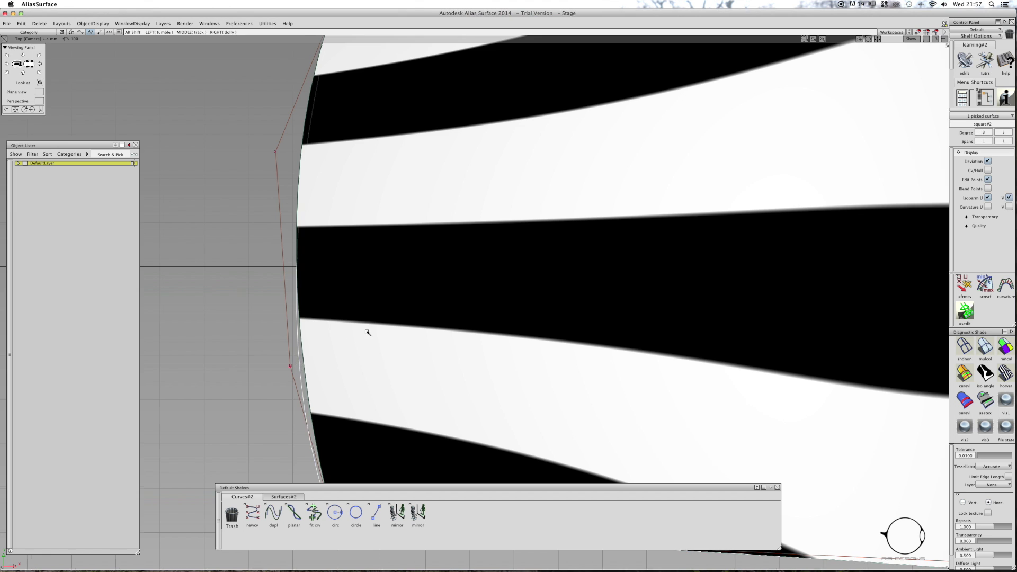
{"action": "right_click_drag", "start_coordinate": [368, 332], "coordinate": [348, 323], "text": "alt+shift"}
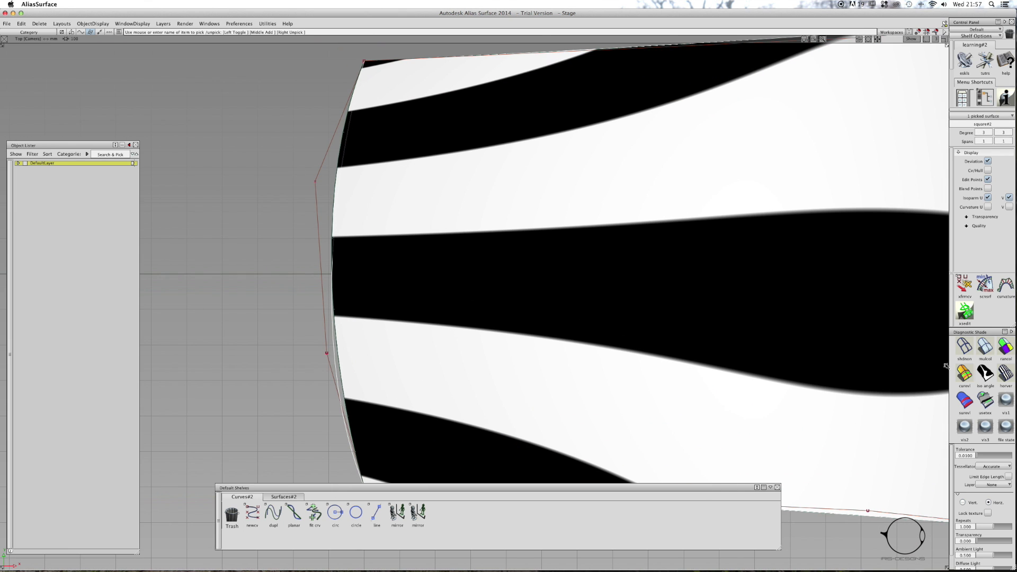
Clear the selection and turn off the diagnostic shading on both surfaces
{"action": "left_click", "coordinate": [969, 352]}
{"action": "left_click_drag", "start_coordinate": [682, 241], "coordinate": [837, 299], "text": "ctrl+shift"}
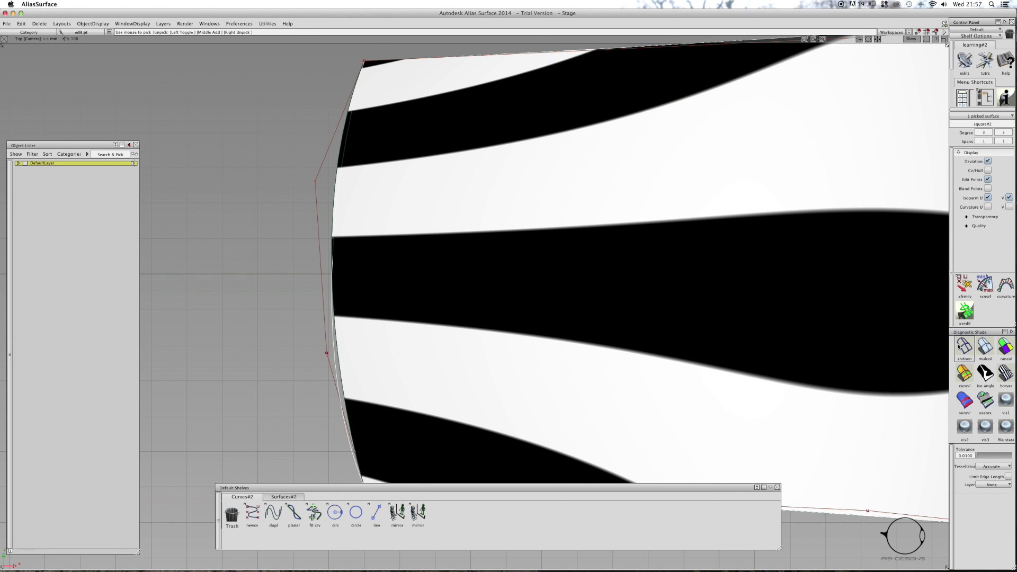
{"action": "right_click_drag", "start_coordinate": [777, 292], "coordinate": [738, 301], "text": "alt+shift"}
{"action": "left_click", "coordinate": [738, 301]}
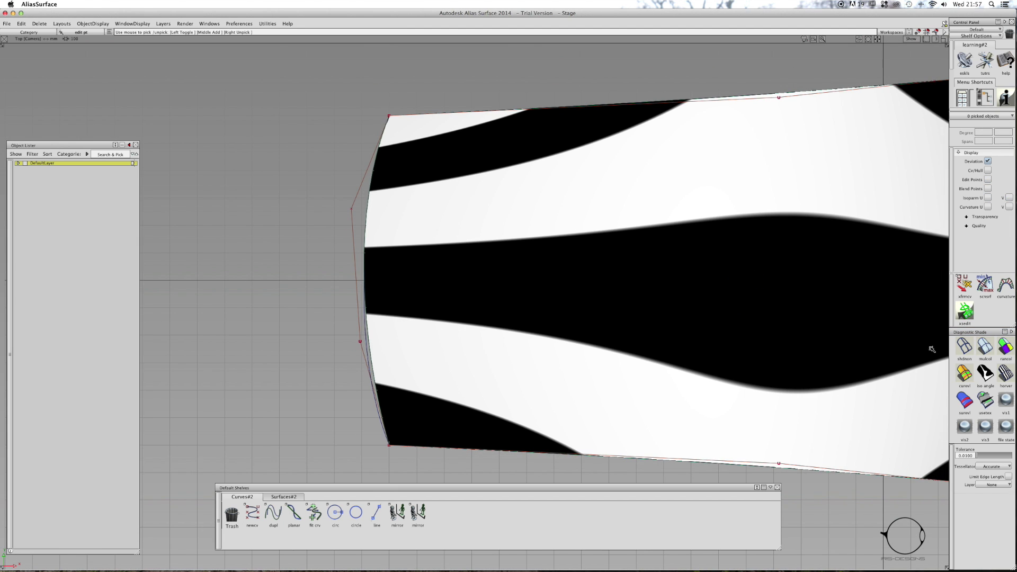
{"action": "left_click", "coordinate": [962, 345]}
{"action": "right_click_drag", "start_coordinate": [810, 313], "coordinate": [618, 289], "text": "alt+shift"}
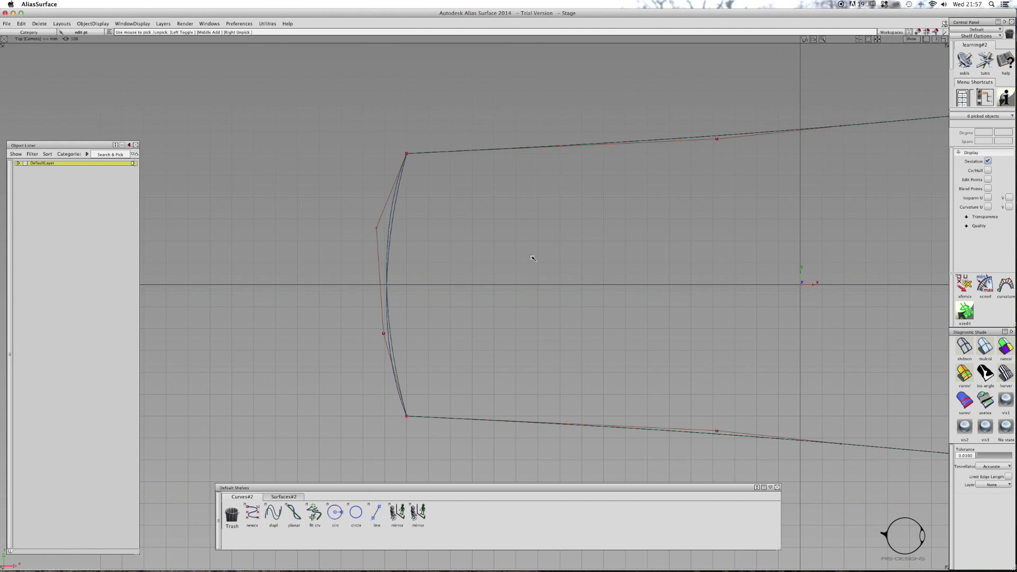
Delete the square surface and its mirrored copy, keeping the four boundary curves
{"action": "left_click_drag", "start_coordinate": [385, 241], "coordinate": [360, 257], "text": "ctrl+shift"}
{"action": "left_click", "coordinate": [390, 238]}
{"action": "left_click", "coordinate": [406, 239]}
{"action": "key", "text": "Delete"}
{"action": "key", "text": "Return"}
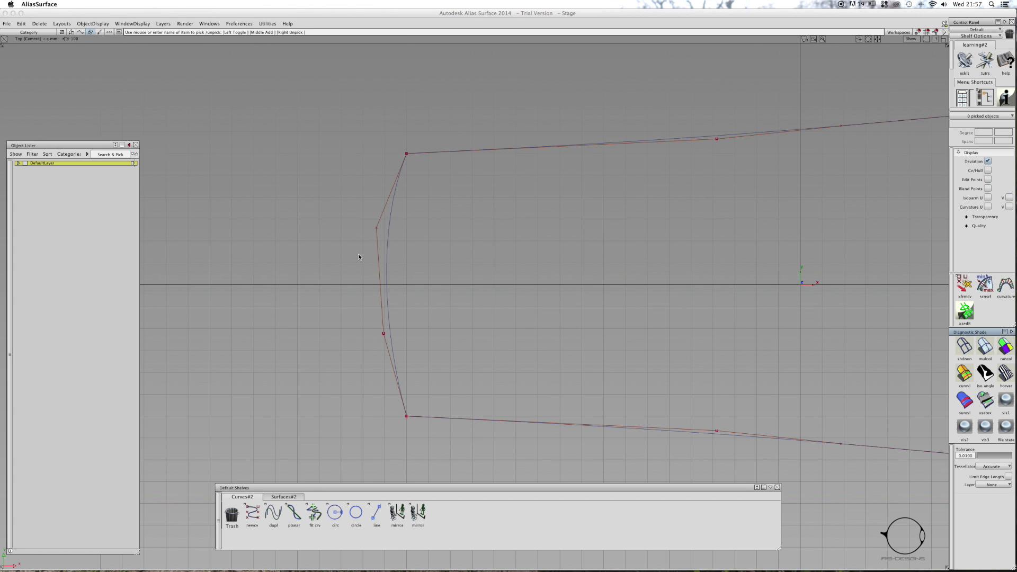
Apply the Symmetric Modeling constraint to the negative X end curve
{"action": "right_click_drag", "start_coordinate": [502, 261], "coordinate": [579, 263], "text": "alt+shift"}
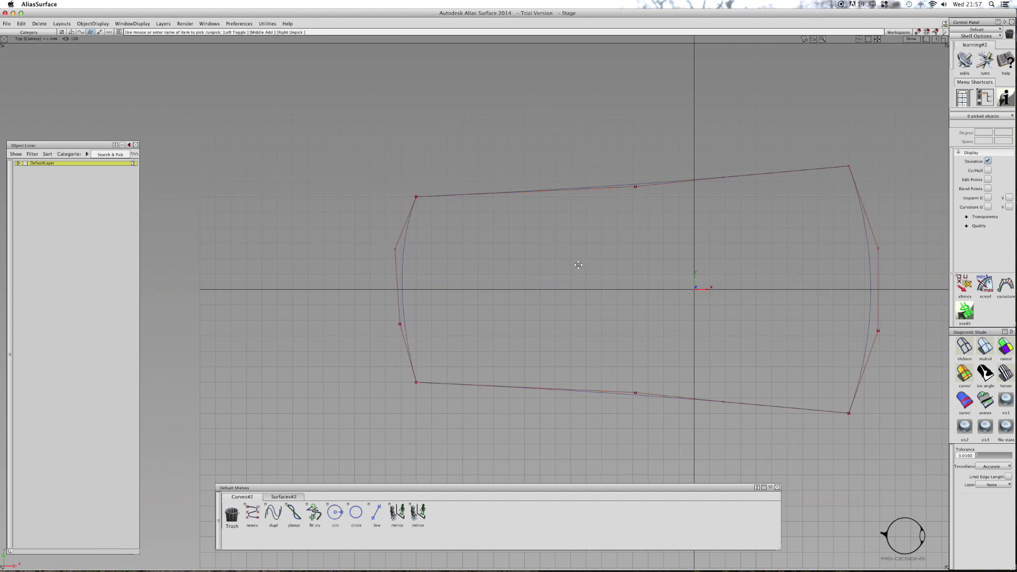
{"action": "middle_click_drag", "start_coordinate": [579, 264], "coordinate": [531, 266], "text": "alt+shift"}
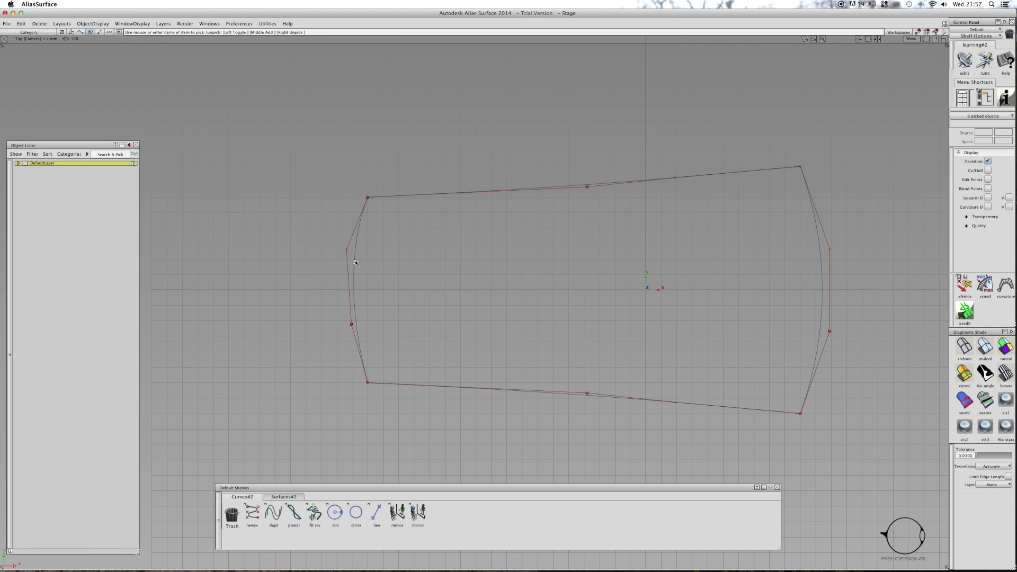
{"action": "left_click", "coordinate": [284, 497]}
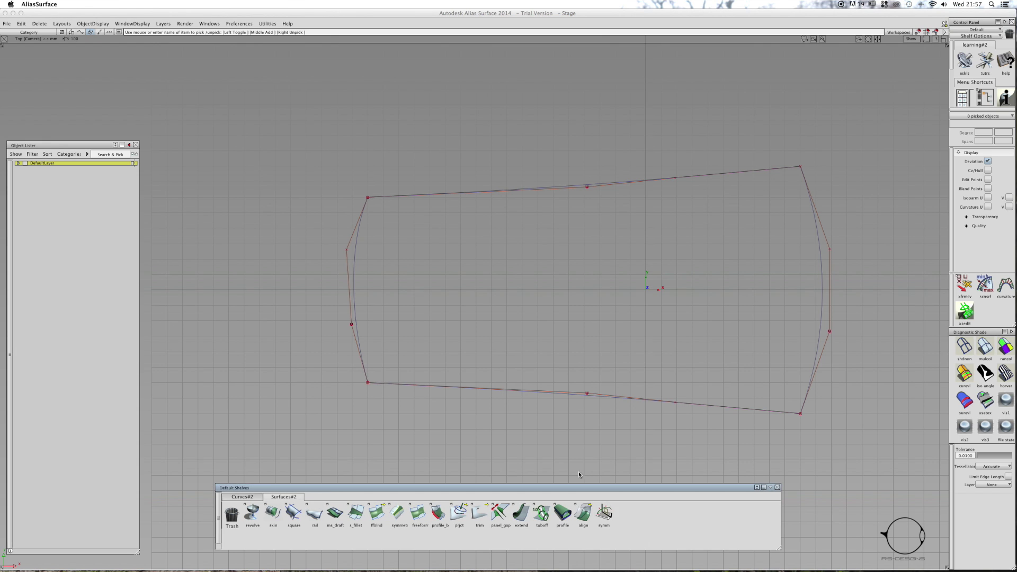
{"action": "left_click", "coordinate": [210, 24]}
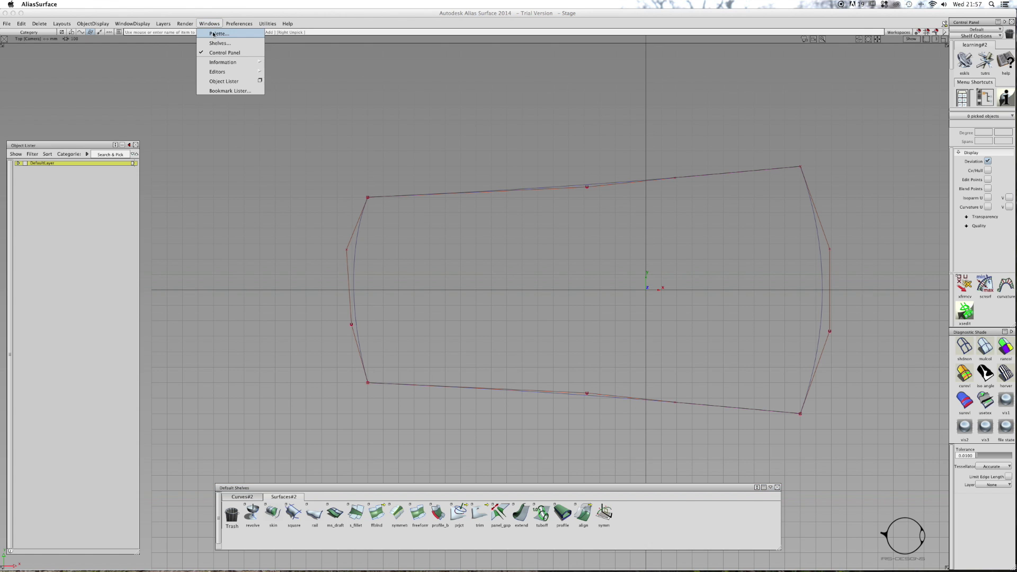
{"action": "left_click", "coordinate": [214, 36]}
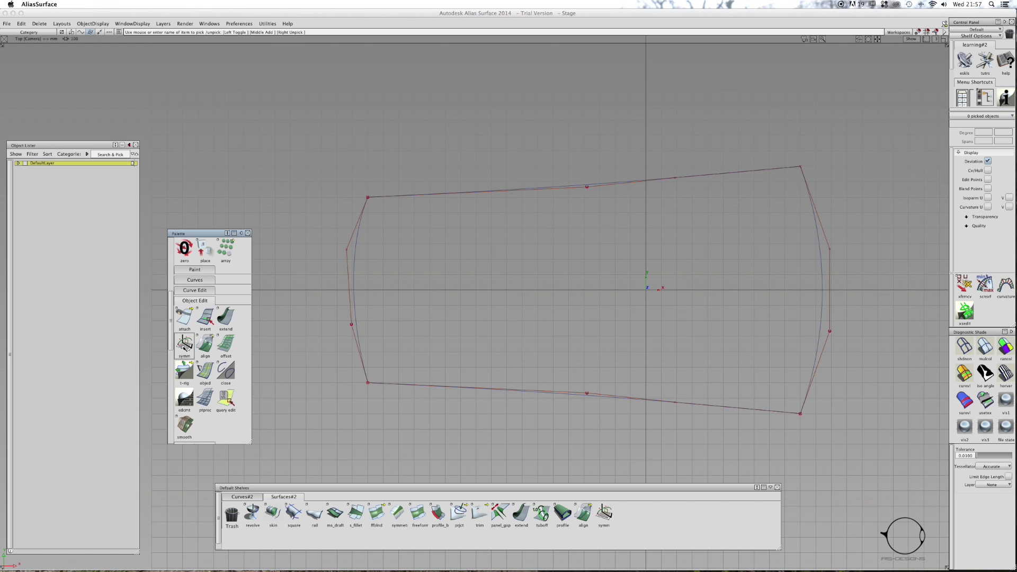
{"action": "left_click", "coordinate": [185, 346]}
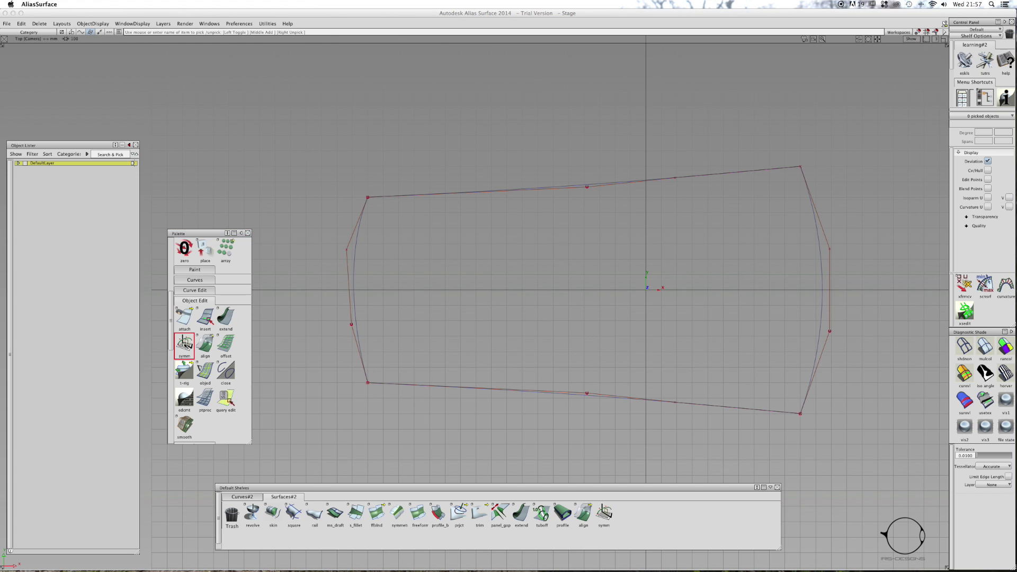
{"action": "left_click", "coordinate": [345, 334]}
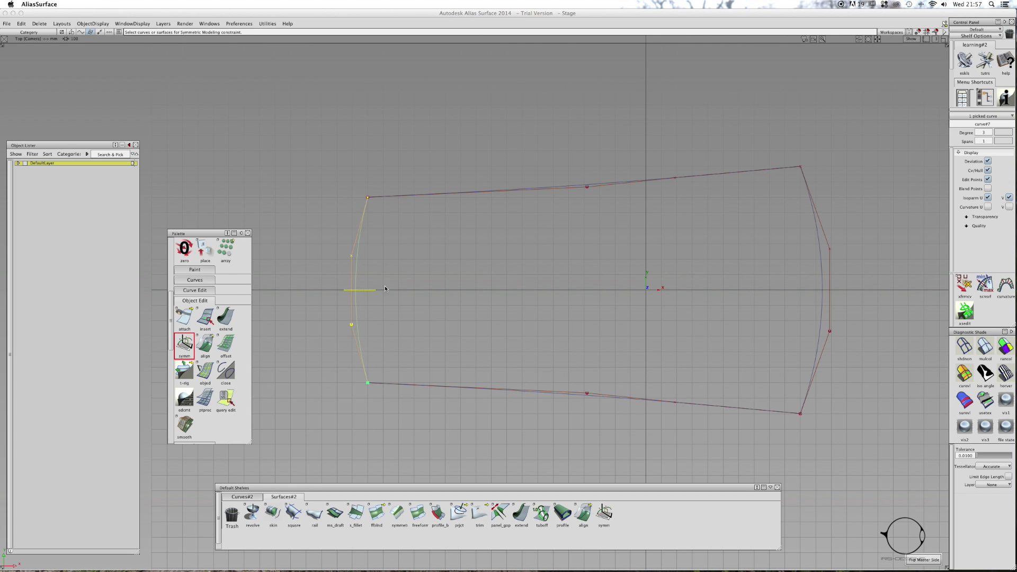
Flip the master side of the negative X end curve's symmetry constraint several times in perspective
{"action": "left_click_drag", "start_coordinate": [385, 289], "coordinate": [450, 282], "text": "alt+shift"}
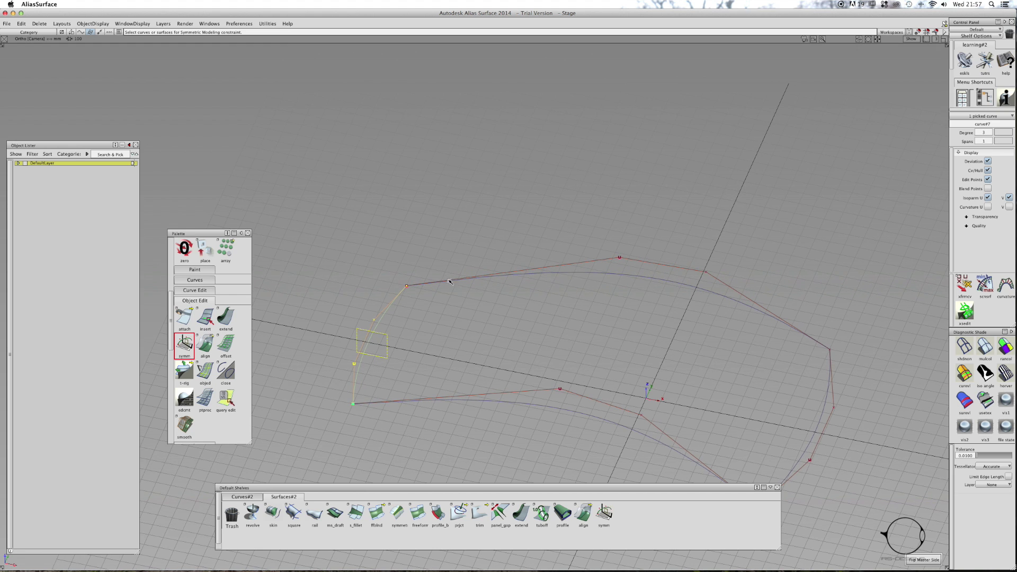
{"action": "left_click", "coordinate": [915, 563]}
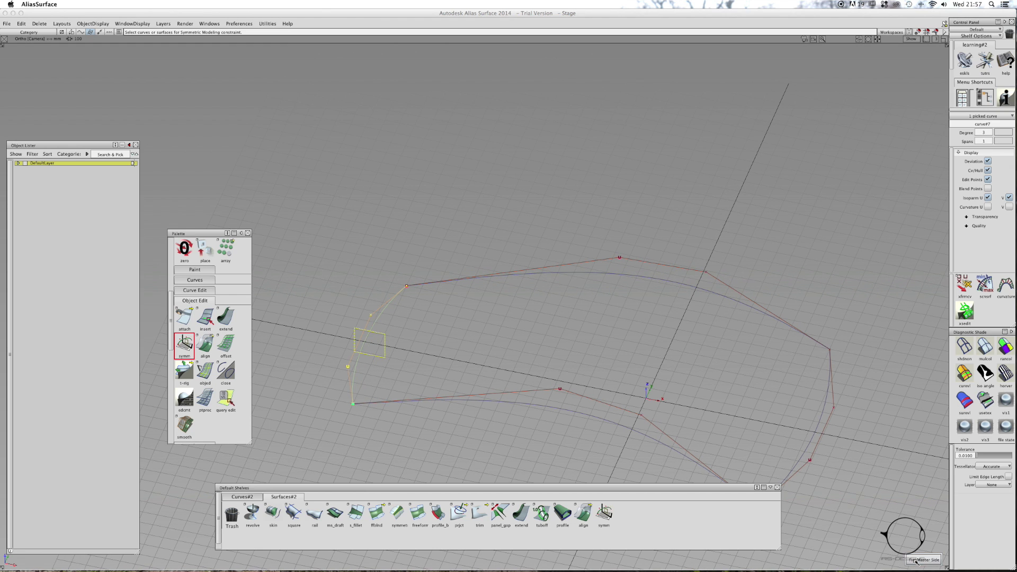
{"action": "left_click", "coordinate": [915, 563]}
{"action": "left_click", "coordinate": [916, 562]}
{"action": "left_click", "coordinate": [915, 562]}
Pick the master-side inner CV of the negative X end curve, move it in X and Z, and clear the selection
{"action": "left_click", "coordinate": [517, 363]}
{"action": "left_click_drag", "start_coordinate": [350, 367], "coordinate": [362, 354], "text": "shift+super"}
{"action": "middle_click_drag", "start_coordinate": [371, 356], "coordinate": [462, 355], "text": "alt+shift"}
{"action": "left_click_drag", "start_coordinate": [503, 342], "coordinate": [538, 285], "text": "alt+shift"}
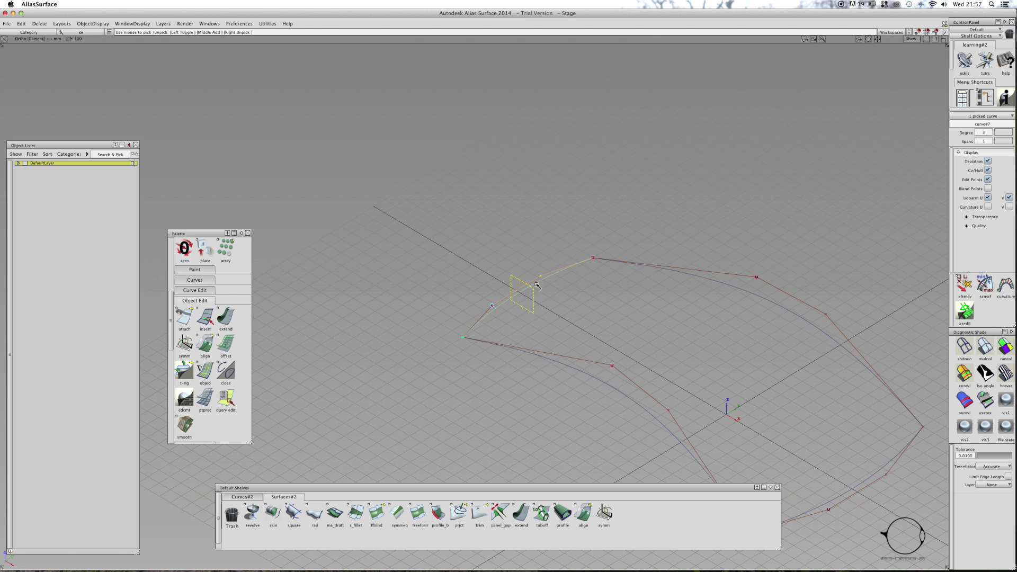
{"action": "left_click_drag", "start_coordinate": [443, 331], "coordinate": [518, 342], "text": "alt+shift"}
{"action": "middle_click_drag", "start_coordinate": [519, 343], "coordinate": [588, 327], "text": "alt+shift"}
{"action": "mouse_move", "coordinate": [590, 328]}
{"action": "left_mouse_down"}
{"action": "mouse_move", "coordinate": [588, 317]}
{"action": "mouse_move", "coordinate": [577, 327]}
{"action": "mouse_move", "coordinate": [595, 337]}
{"action": "left_mouse_up"}
{"action": "right_click_drag", "start_coordinate": [595, 337], "coordinate": [595, 323]}
{"action": "left_click_drag", "start_coordinate": [618, 336], "coordinate": [693, 223], "text": "alt+shift"}
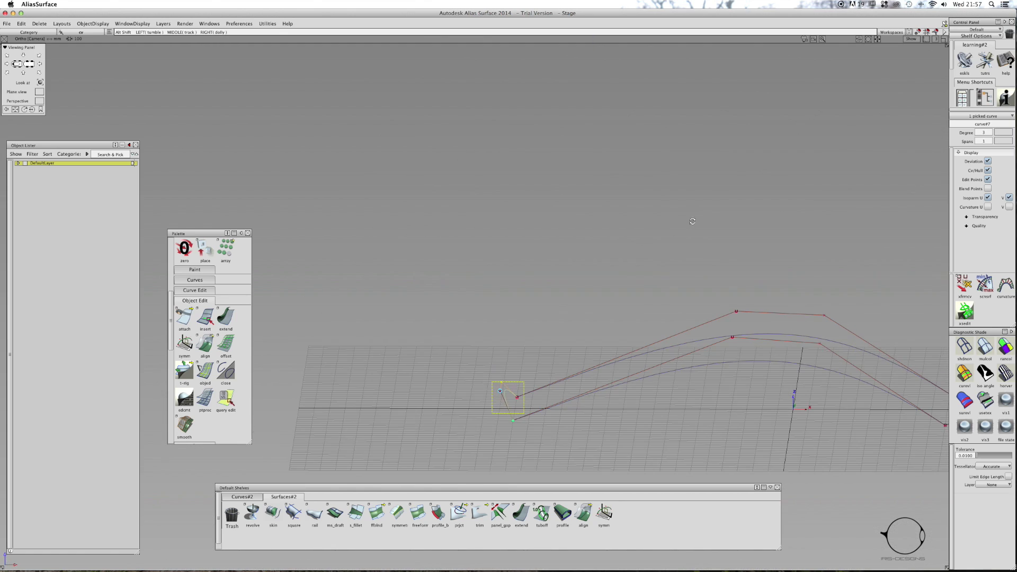
{"action": "left_click_drag", "start_coordinate": [629, 281], "coordinate": [603, 285]}
{"action": "right_click_drag", "start_coordinate": [602, 290], "coordinate": [597, 307]}
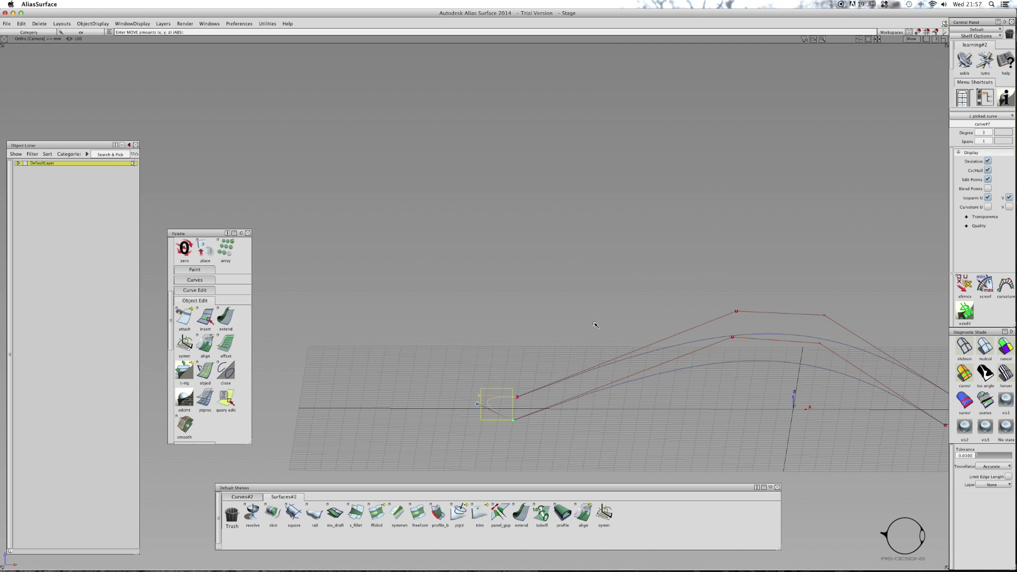
{"action": "middle_click_drag", "start_coordinate": [643, 285], "coordinate": [598, 248], "text": "alt+shift"}
{"action": "left_click_drag", "start_coordinate": [631, 277], "coordinate": [661, 325], "text": "alt+shift"}
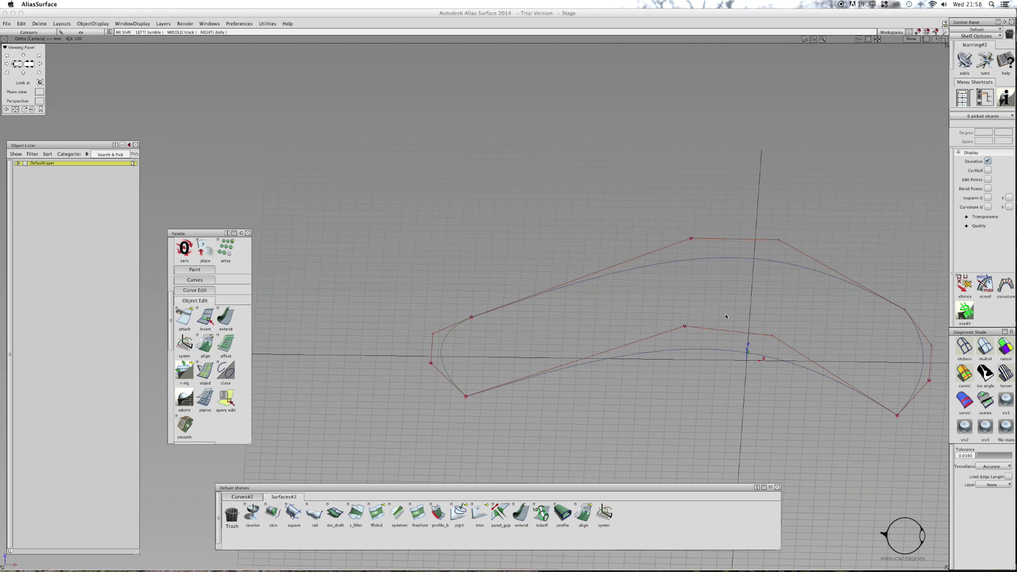
Pick the positive X end curve and apply the Symmetric Modeling constraint to it
{"action": "middle_click_drag", "start_coordinate": [834, 337], "coordinate": [712, 325], "text": "alt+shift"}
{"action": "left_click_drag", "start_coordinate": [721, 332], "coordinate": [748, 331], "text": "ctrl+shift"}
{"action": "left_click", "coordinate": [808, 333]}
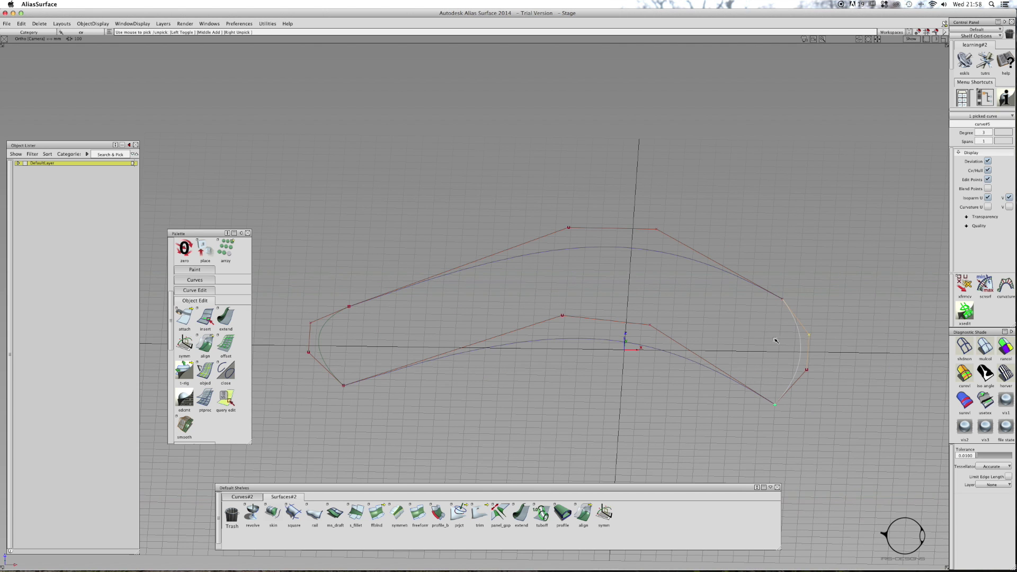
{"action": "left_click", "coordinate": [603, 512]}
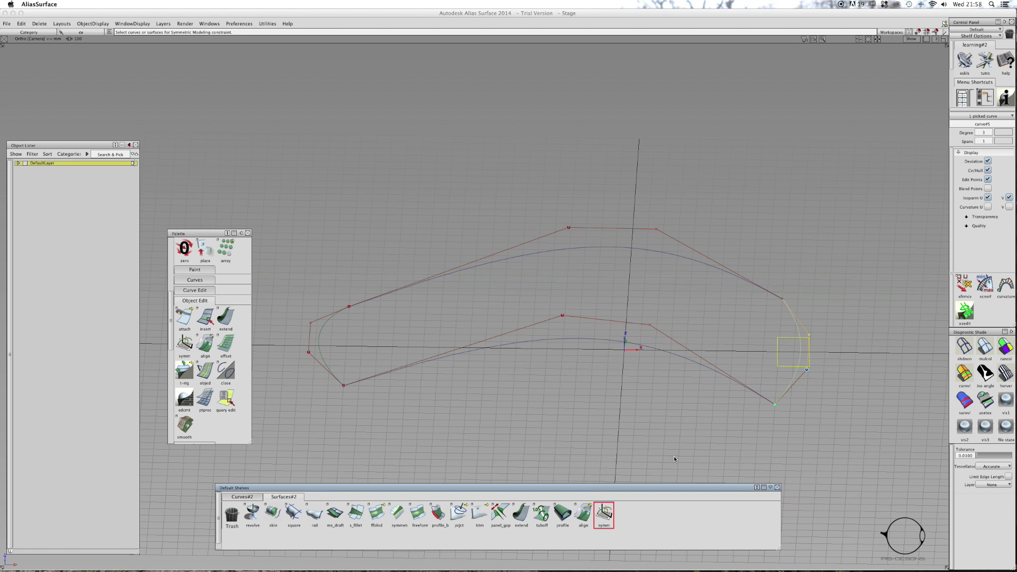
Pick the master-side inner CV of the positive X end curve and move it outward in X, then in Z and Y
{"action": "right_click_drag", "start_coordinate": [674, 459], "coordinate": [675, 442], "text": "ctrl+shift"}
{"action": "left_click_drag", "start_coordinate": [671, 439], "coordinate": [693, 437]}
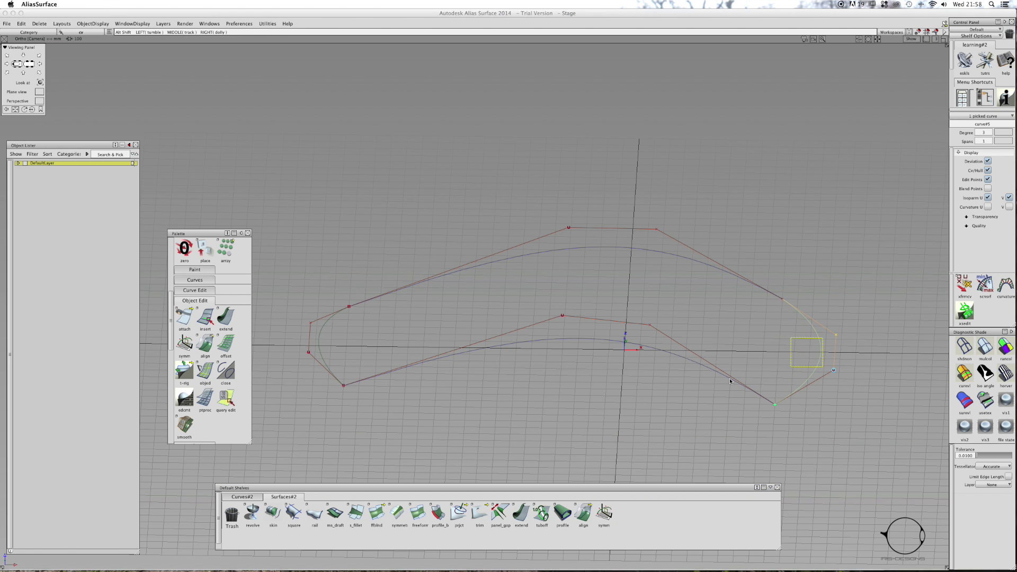
{"action": "left_click_drag", "start_coordinate": [731, 382], "coordinate": [738, 418], "text": "alt+shift"}
{"action": "right_click_drag", "start_coordinate": [739, 347], "coordinate": [740, 333]}
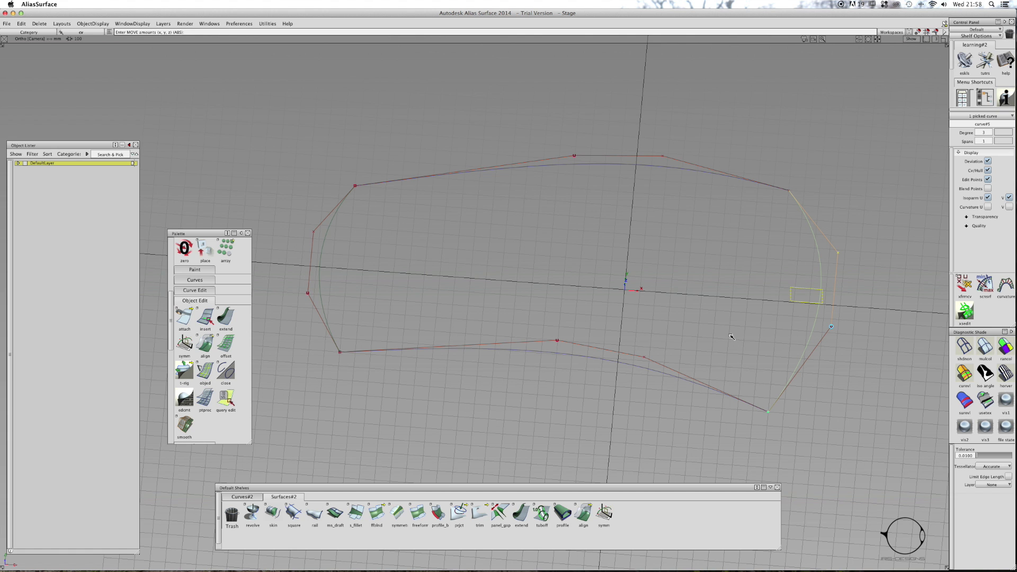
{"action": "middle_click_drag", "start_coordinate": [731, 336], "coordinate": [732, 316]}
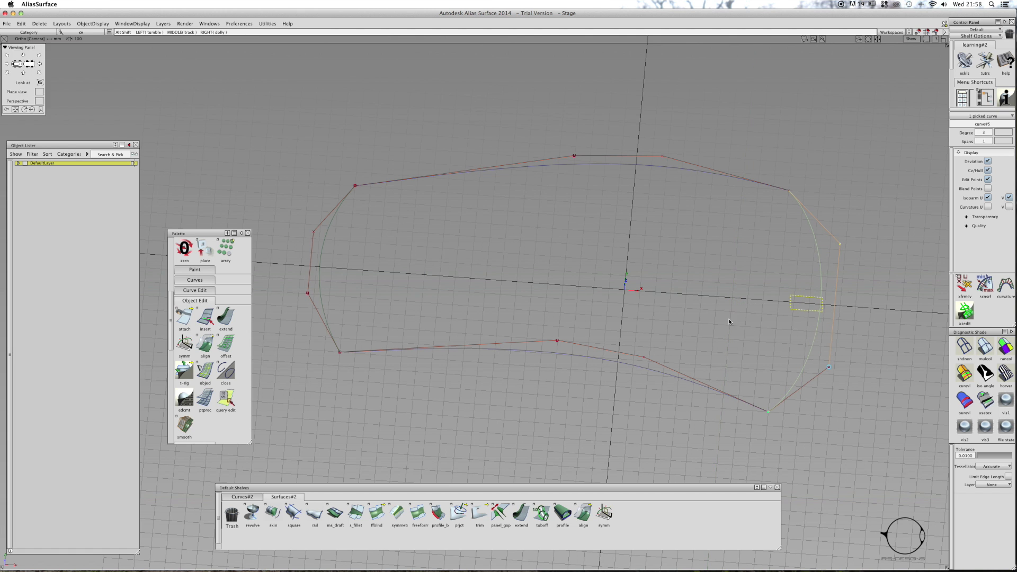
{"action": "left_click_drag", "start_coordinate": [729, 319], "coordinate": [552, 254], "text": "alt+shift"}
Draw a straight two-CV curve along Y, starting on the negative Y side curve near its crest
{"action": "left_click", "coordinate": [242, 497]}
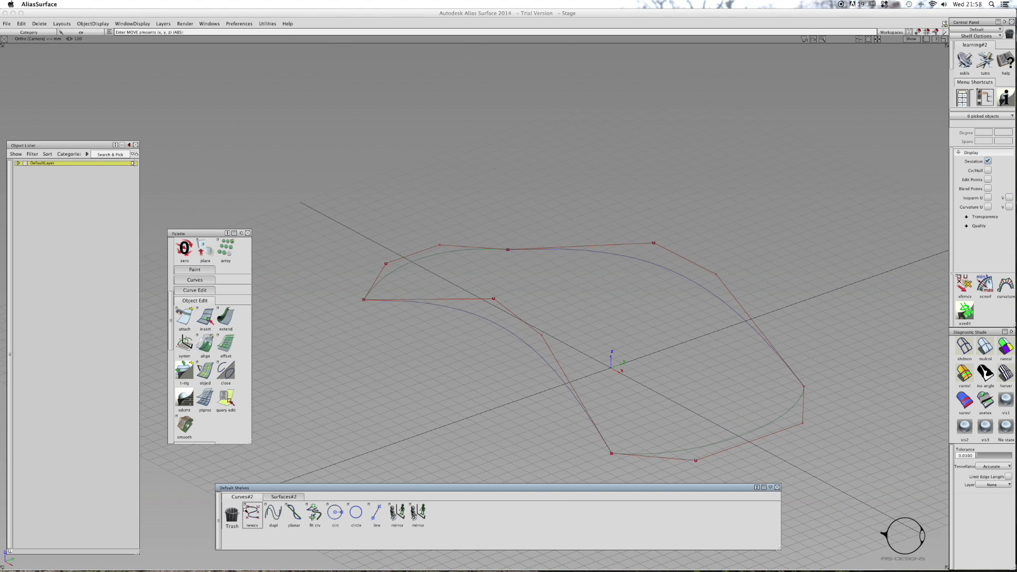
{"action": "left_click", "coordinate": [252, 513]}
{"action": "left_click_drag", "start_coordinate": [420, 295], "coordinate": [593, 295], "text": "alt+shift"}
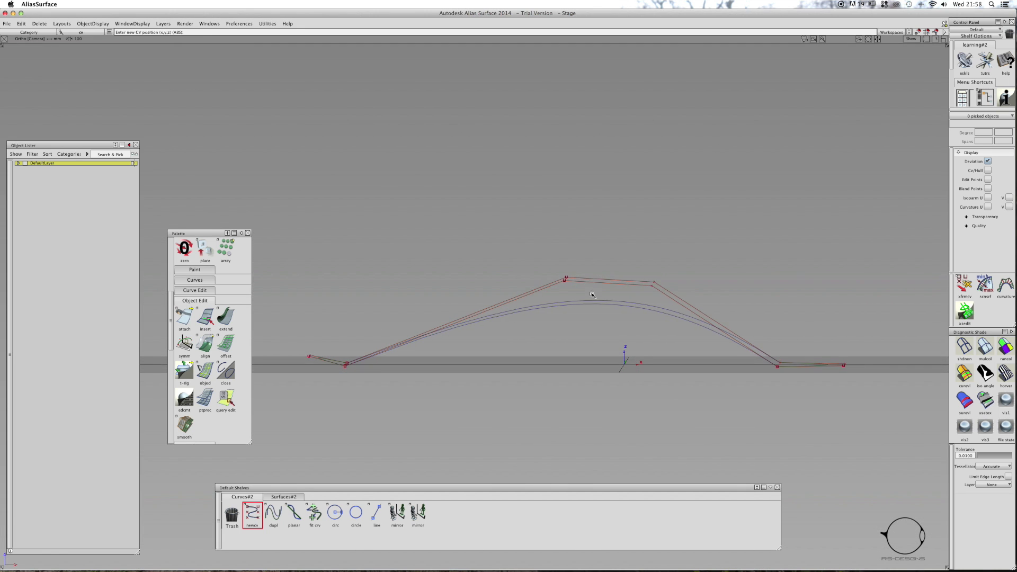
{"action": "left_click", "coordinate": [591, 306]}
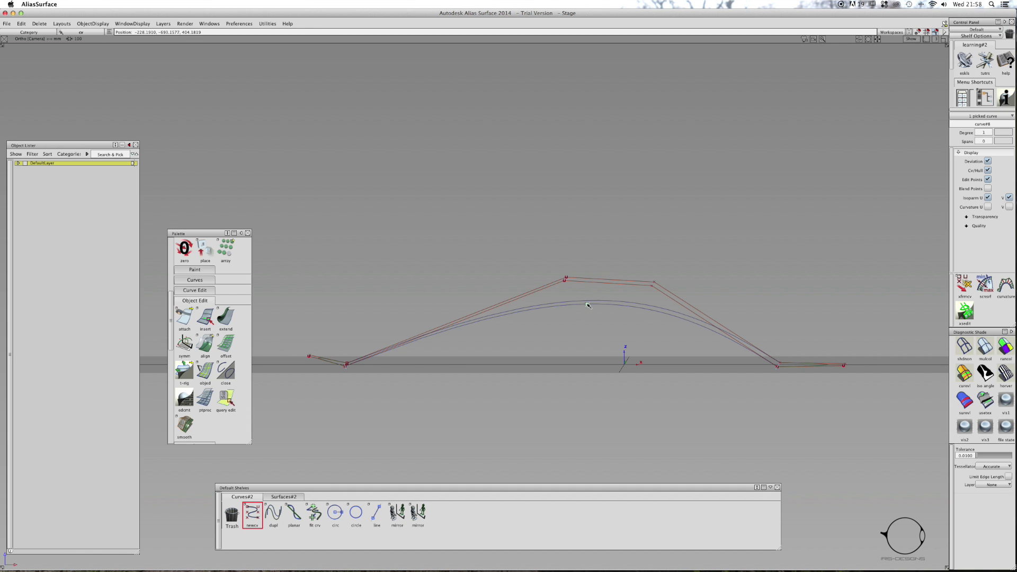
{"action": "left_click_drag", "start_coordinate": [623, 247], "coordinate": [581, 305], "text": "alt+shift"}
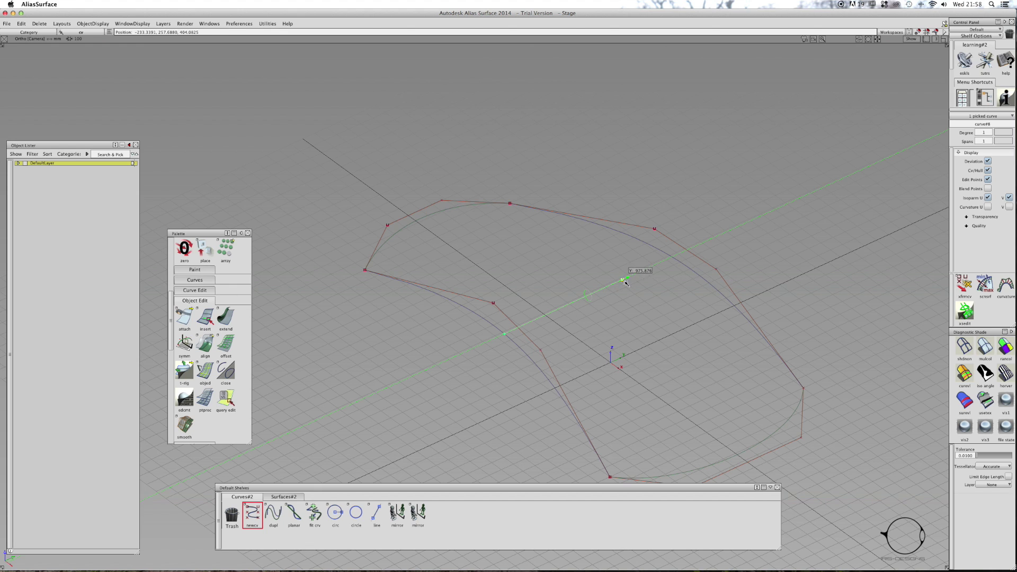
{"action": "left_click", "coordinate": [637, 272]}
Pick the new straight curve and set its degree to 3
{"action": "left_click_drag", "start_coordinate": [588, 284], "coordinate": [585, 305], "text": "ctrl+shift"}
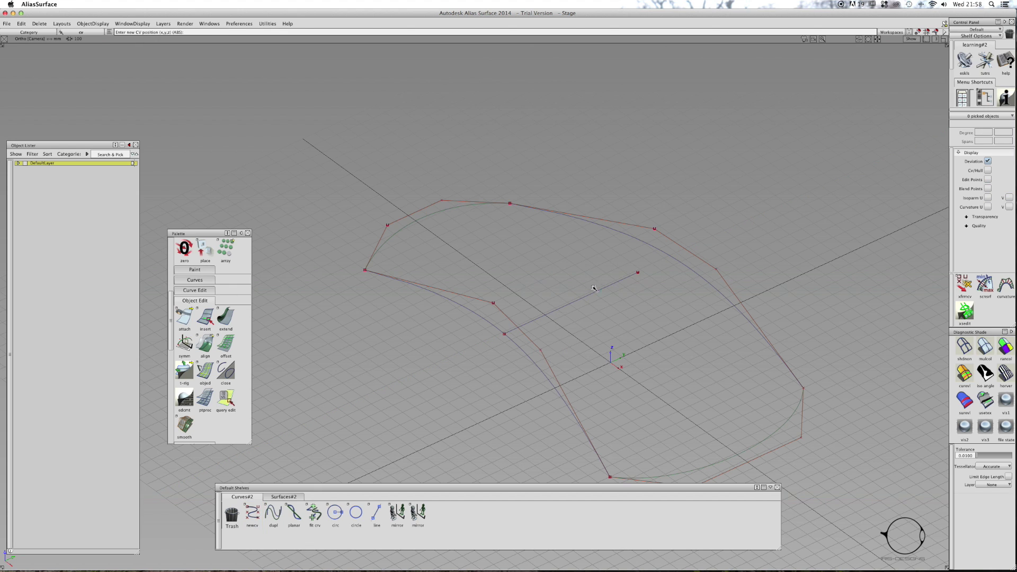
{"action": "left_click", "coordinate": [584, 302]}
{"action": "left_click", "coordinate": [983, 133]}
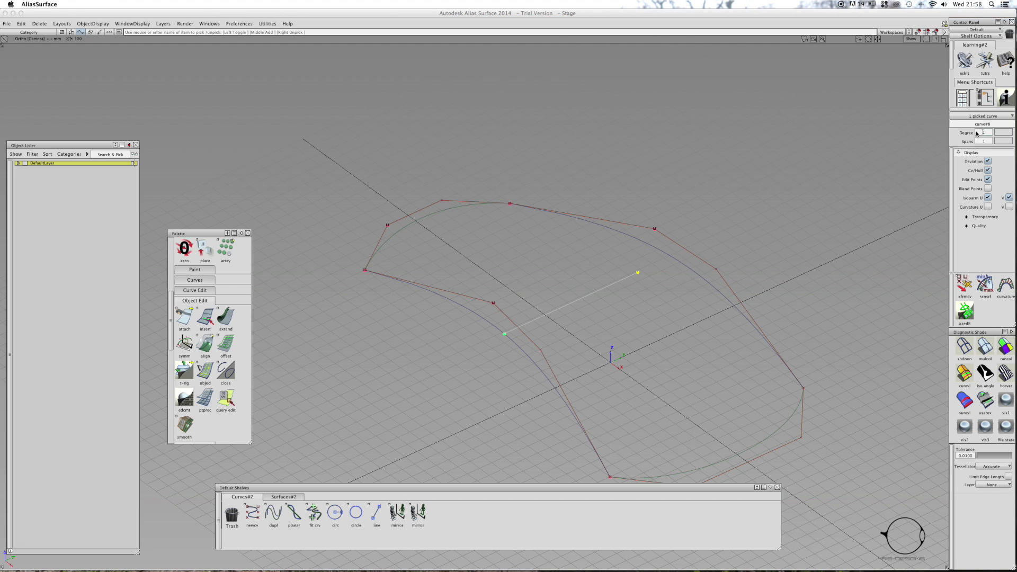
{"action": "type", "text": "3"}
{"action": "key", "text": "Return"}
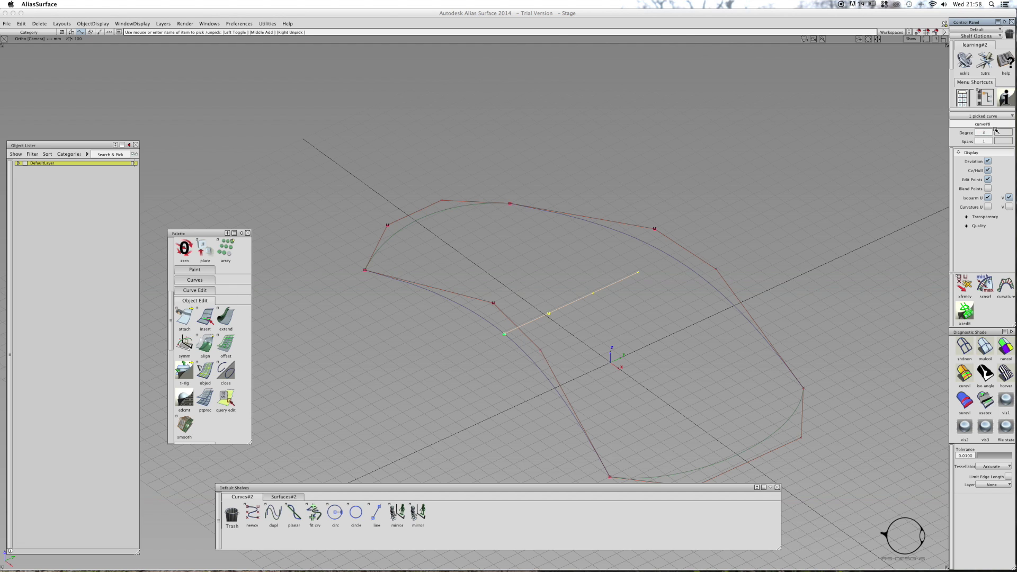
Apply the Symmetric Modeling constraint to the straight cross curve, keeping the side curve unconstrained
{"action": "left_click_drag", "start_coordinate": [767, 249], "coordinate": [768, 230], "text": "ctrl+shift"}
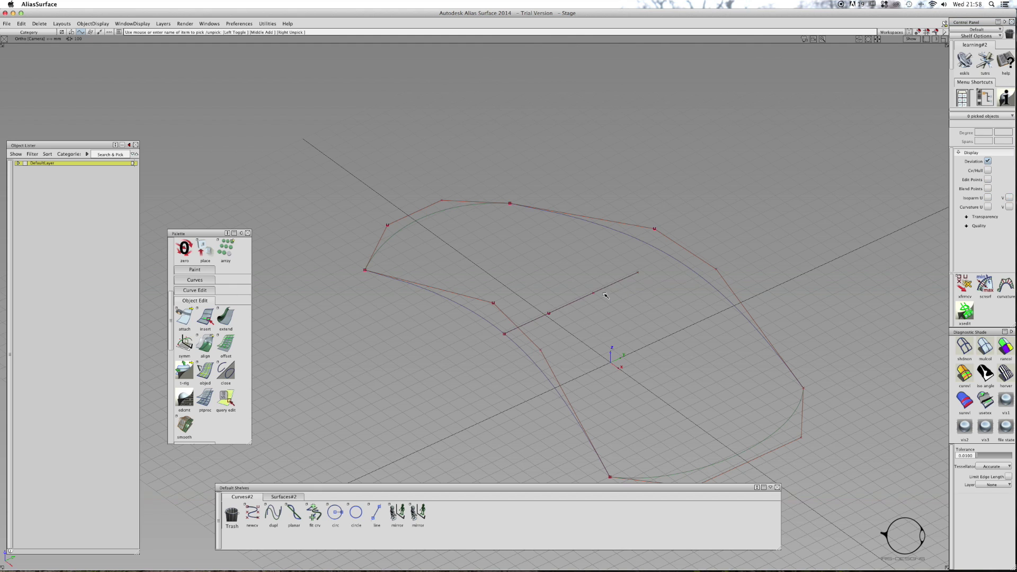
{"action": "left_click_drag", "start_coordinate": [605, 296], "coordinate": [625, 297], "text": "ctrl+shift"}
{"action": "left_click_drag", "start_coordinate": [515, 324], "coordinate": [494, 344]}
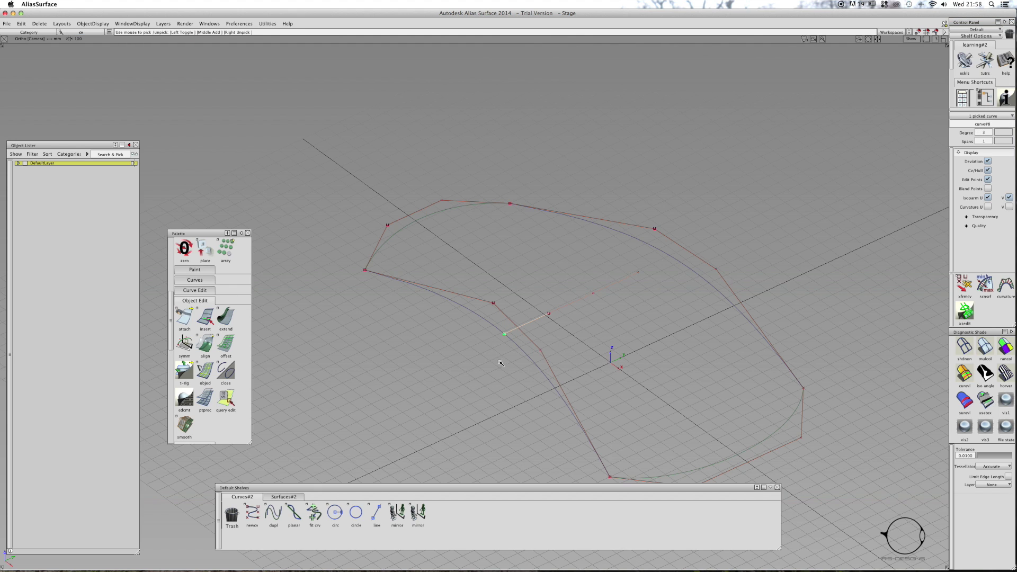
{"action": "left_click", "coordinate": [274, 498]}
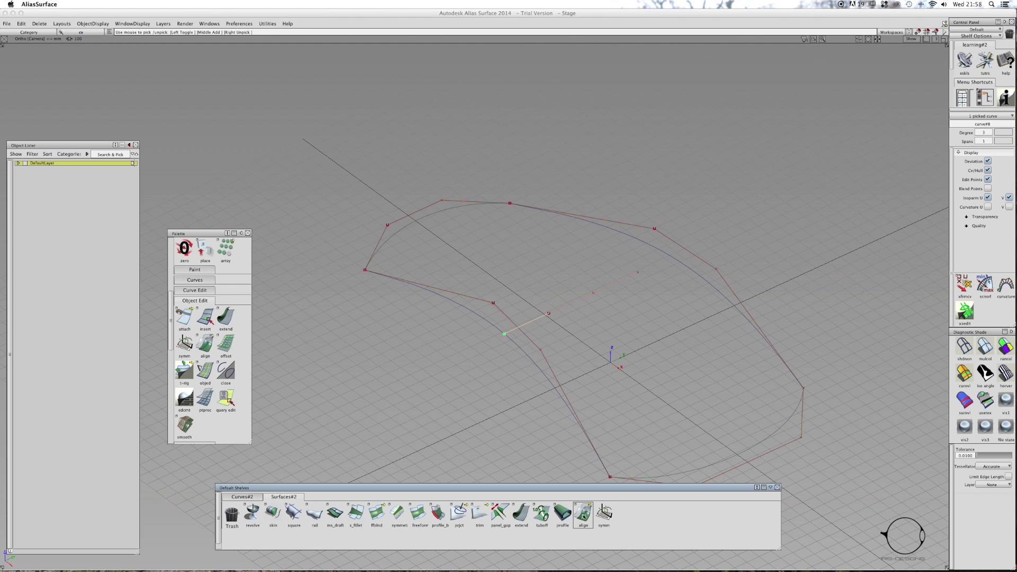
{"action": "left_click", "coordinate": [604, 514]}
{"action": "left_click_drag", "start_coordinate": [630, 367], "coordinate": [537, 321], "text": "ctrl+shift"}
{"action": "left_click", "coordinate": [698, 301]}
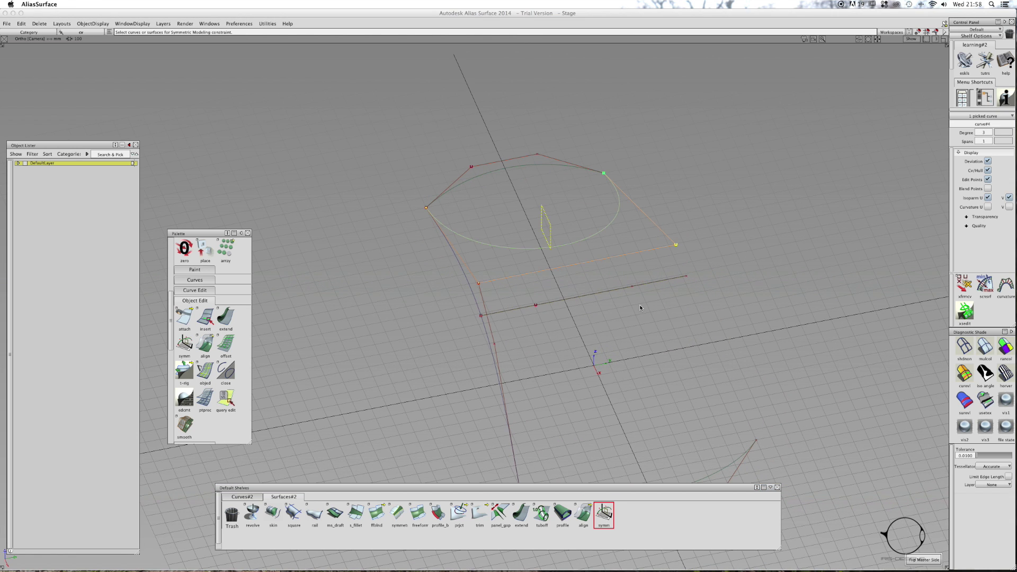
{"action": "key", "text": "super+z"}
{"action": "key", "text": "super+z"}
Pick the master-side inner CV of the cross curve and raise it in Z to arch the curve
{"action": "left_click_drag", "start_coordinate": [676, 312], "coordinate": [681, 317], "text": "ctrl+shift"}
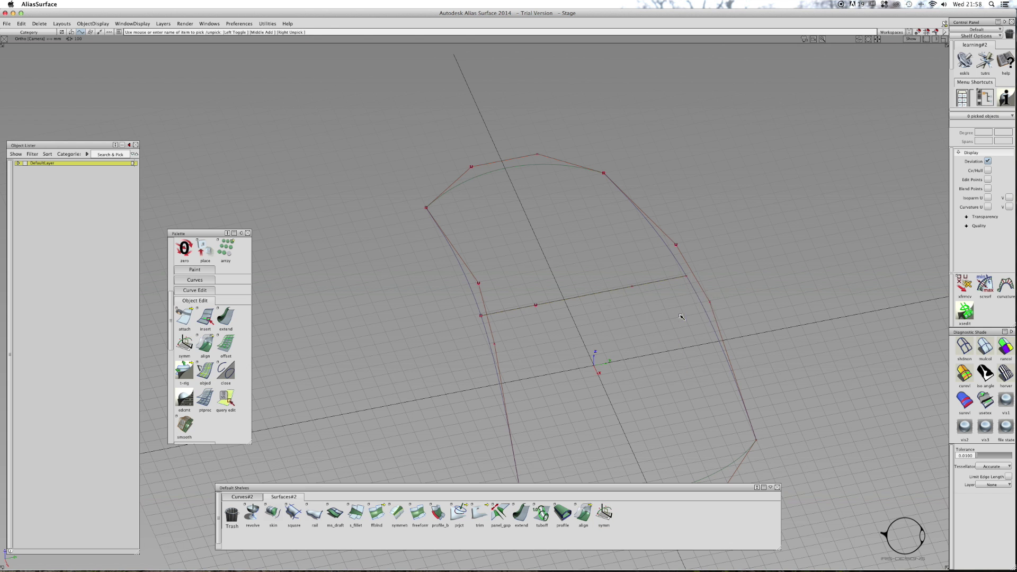
{"action": "left_click", "coordinate": [678, 319]}
{"action": "left_click", "coordinate": [539, 347]}
{"action": "left_click_drag", "start_coordinate": [528, 348], "coordinate": [567, 310], "text": "ctrl+shift"}
{"action": "left_click", "coordinate": [496, 322]}
{"action": "left_click", "coordinate": [493, 324]}
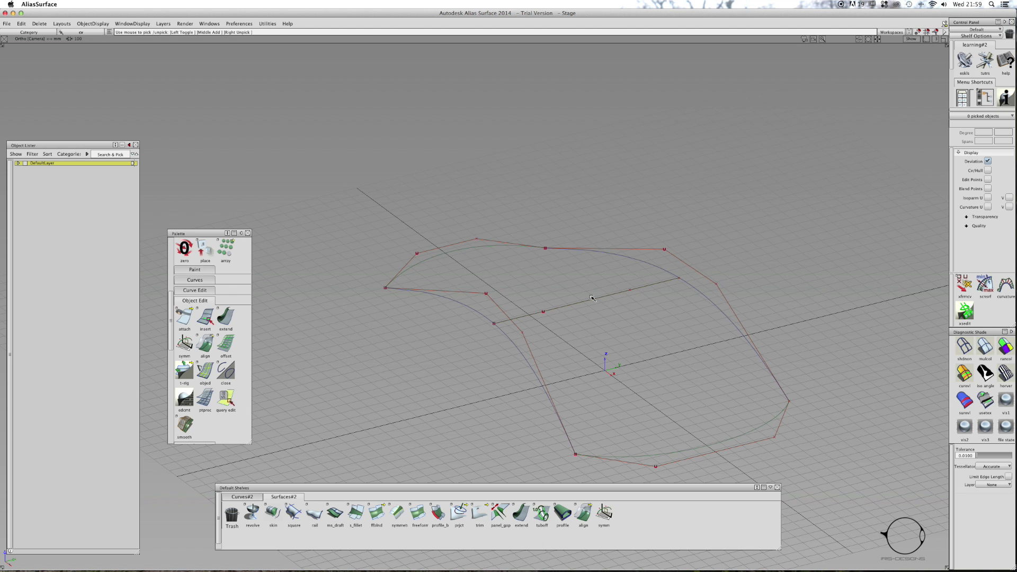
{"action": "left_click_drag", "start_coordinate": [582, 299], "coordinate": [594, 299], "text": "ctrl+shift"}
{"action": "left_click", "coordinate": [536, 315]}
{"action": "left_click_drag", "start_coordinate": [537, 315], "coordinate": [424, 267], "text": "alt+shift"}
{"action": "middle_click_drag", "start_coordinate": [406, 275], "coordinate": [407, 257], "text": "ctrl+shift"}
{"action": "mouse_move", "coordinate": [407, 257]}
{"action": "right_mouse_down"}
{"action": "mouse_move", "coordinate": [406, 243]}
{"action": "mouse_move", "coordinate": [395, 250]}
{"action": "right_mouse_up"}
{"action": "left_click_drag", "start_coordinate": [395, 250], "coordinate": [392, 229], "text": "alt+shift"}
{"action": "right_click_drag", "start_coordinate": [393, 230], "coordinate": [393, 227]}
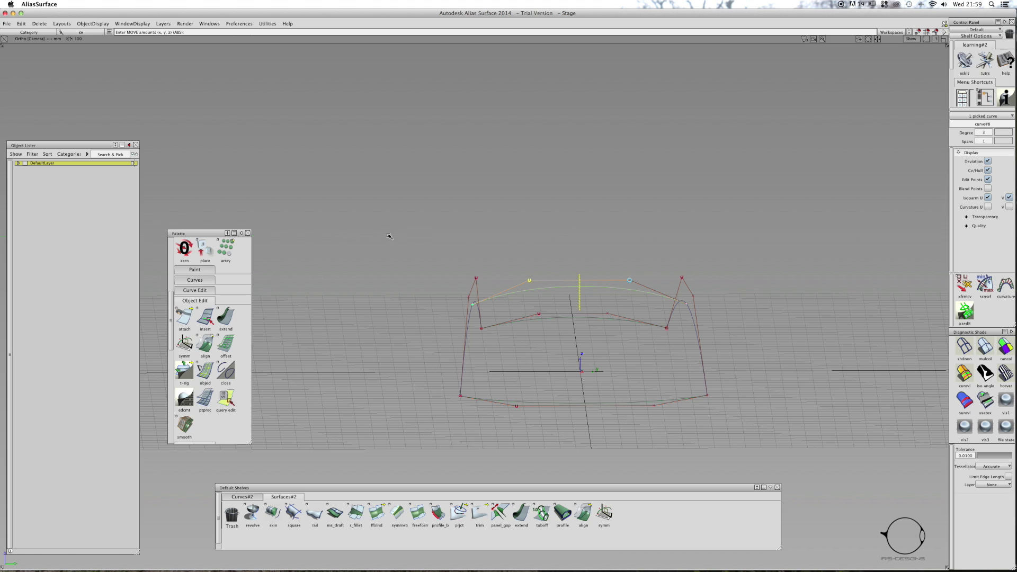
Open the Square options, set all four boundaries to Free, and set boundary 1 to Implied Curvature
{"action": "left_click_drag", "start_coordinate": [389, 237], "coordinate": [598, 270], "text": "alt+shift"}
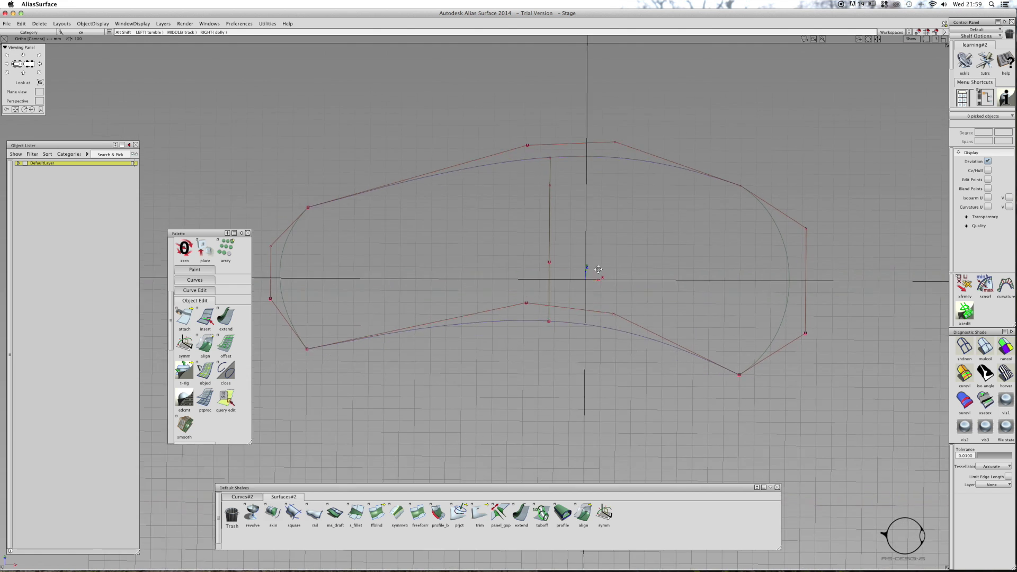
{"action": "middle_click_drag", "start_coordinate": [598, 269], "coordinate": [602, 286], "text": "alt+shift"}
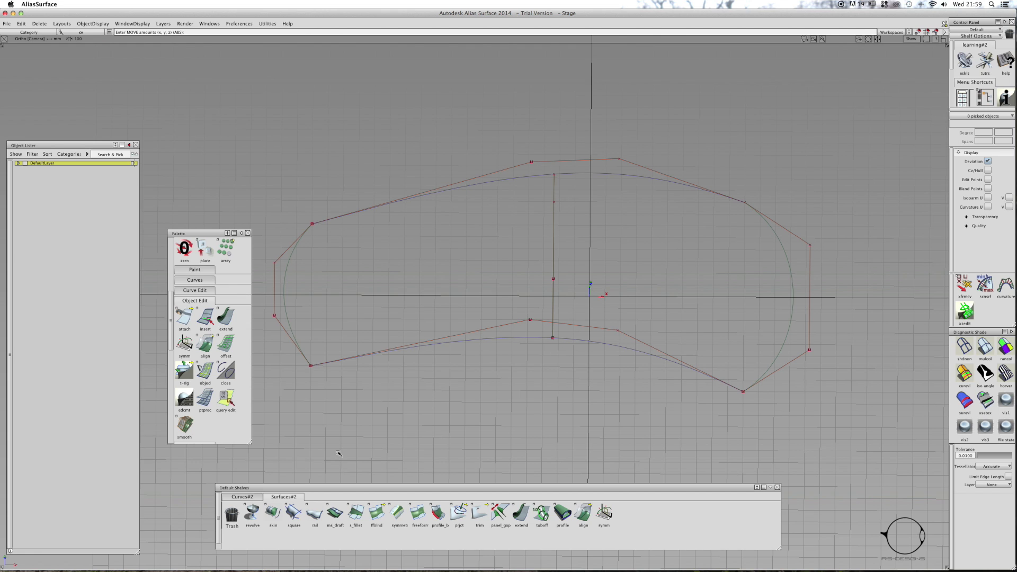
{"action": "left_click", "coordinate": [298, 525]}
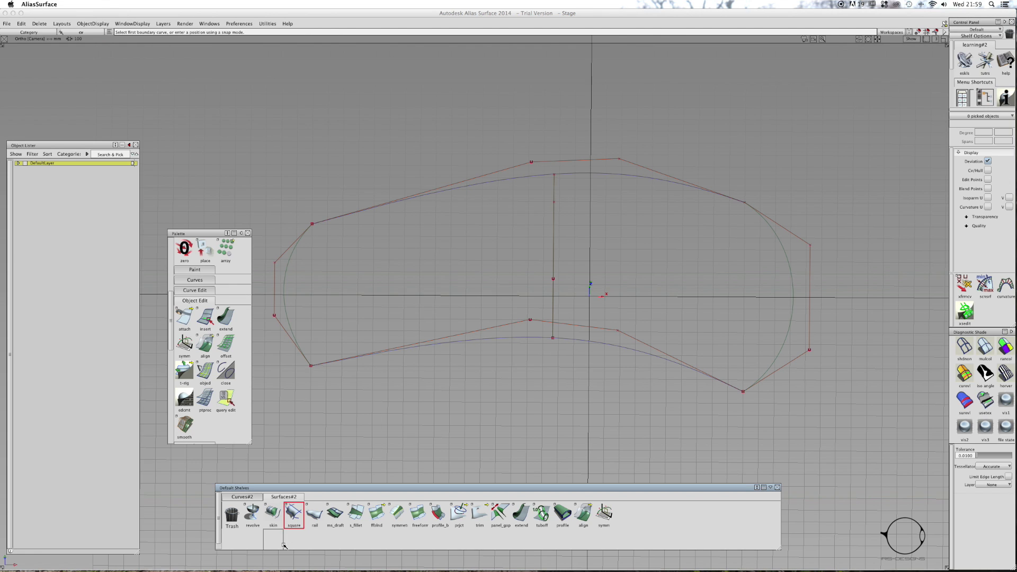
{"action": "double_click", "coordinate": [293, 514]}
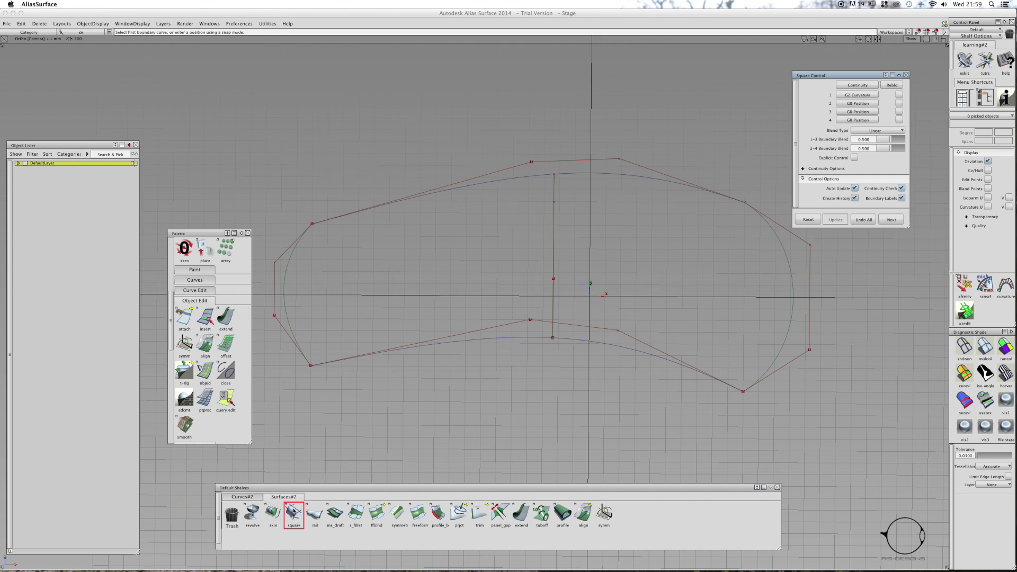
{"action": "left_click", "coordinate": [247, 233]}
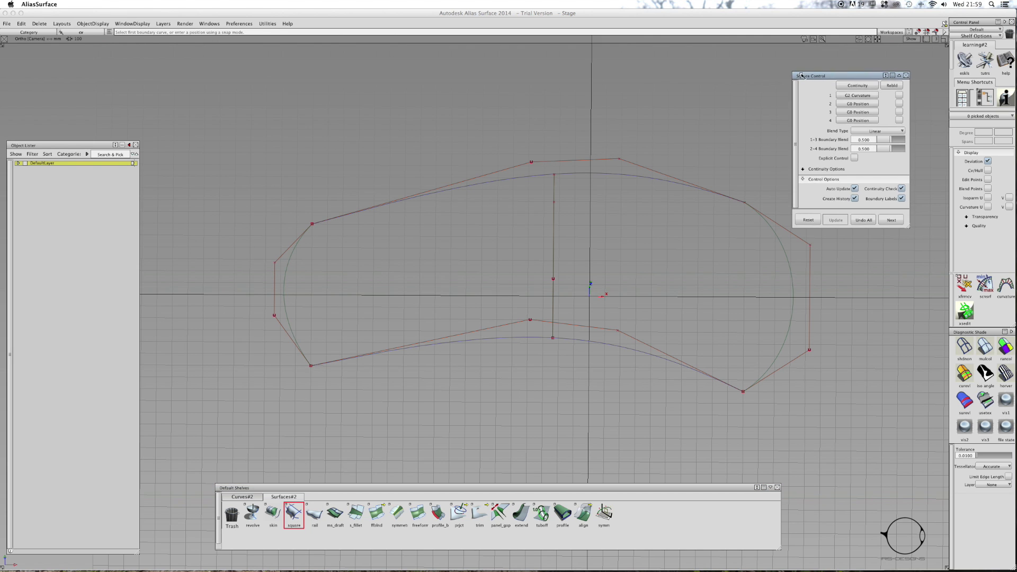
{"action": "left_click_drag", "start_coordinate": [801, 76], "coordinate": [840, 66]}
{"action": "left_click", "coordinate": [895, 76]}
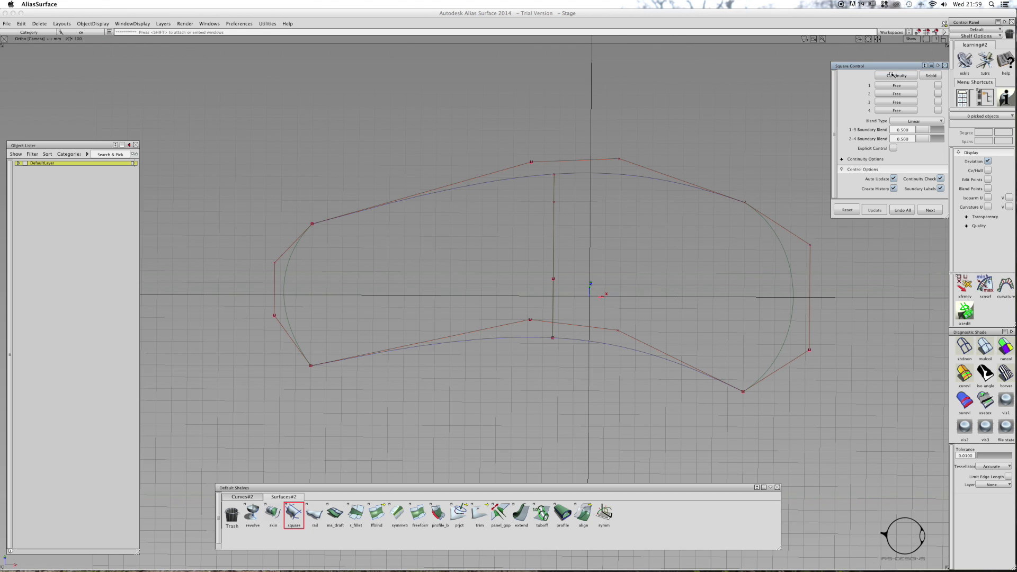
{"action": "left_click", "coordinate": [895, 86]}
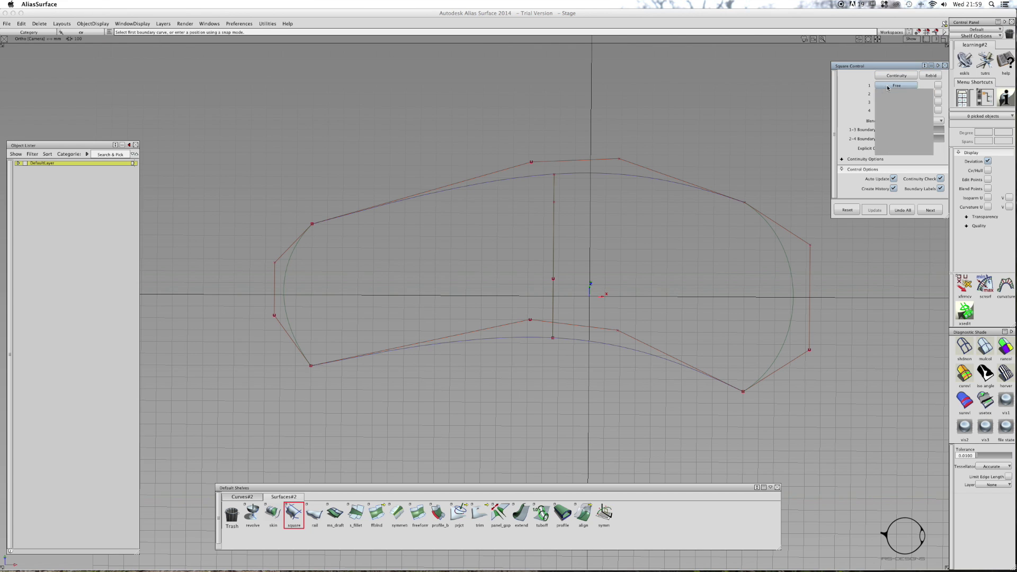
{"action": "left_click", "coordinate": [903, 142]}
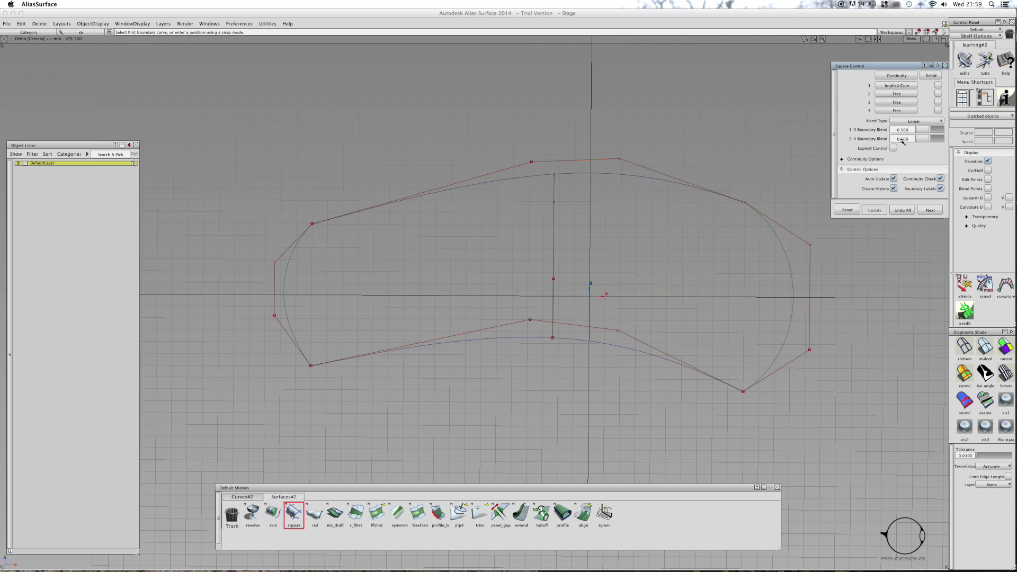
Build the positive X Square surface from the cross curve, both side curves and the end curve, and shade it with zebra stripes
{"action": "left_click", "coordinate": [553, 244]}
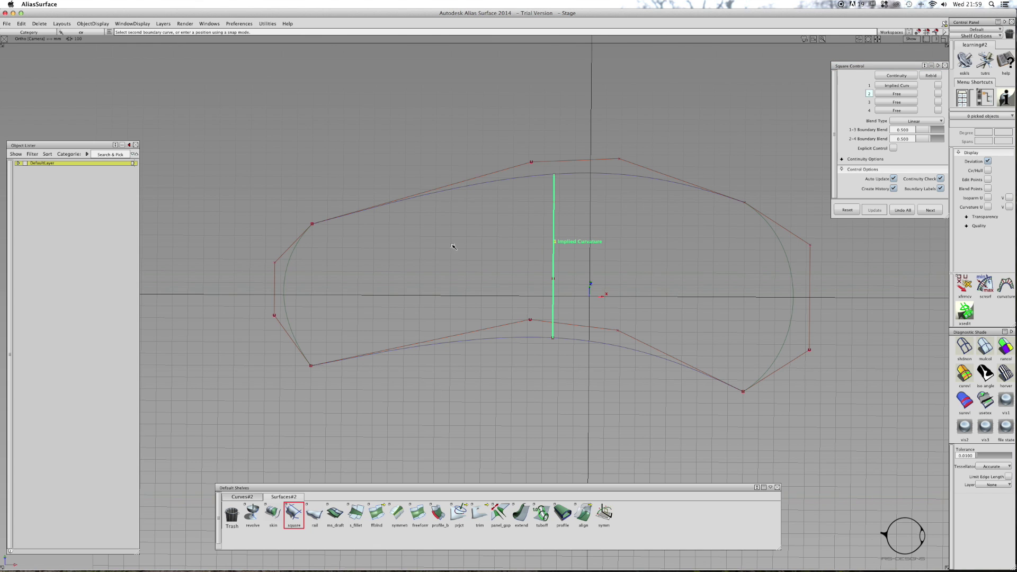
{"action": "left_click", "coordinate": [622, 353]}
{"action": "left_click", "coordinate": [787, 310]}
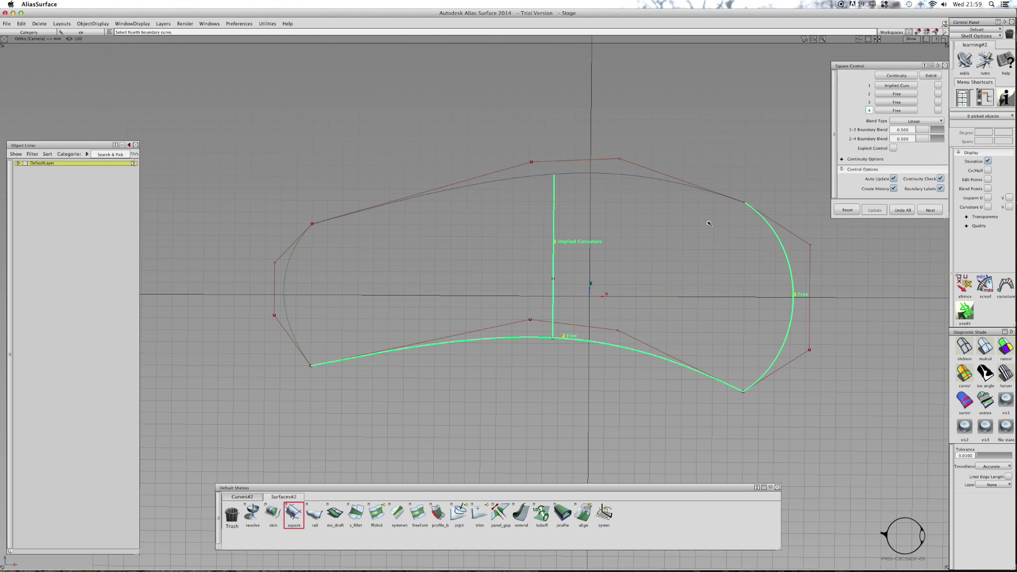
{"action": "left_click", "coordinate": [688, 185]}
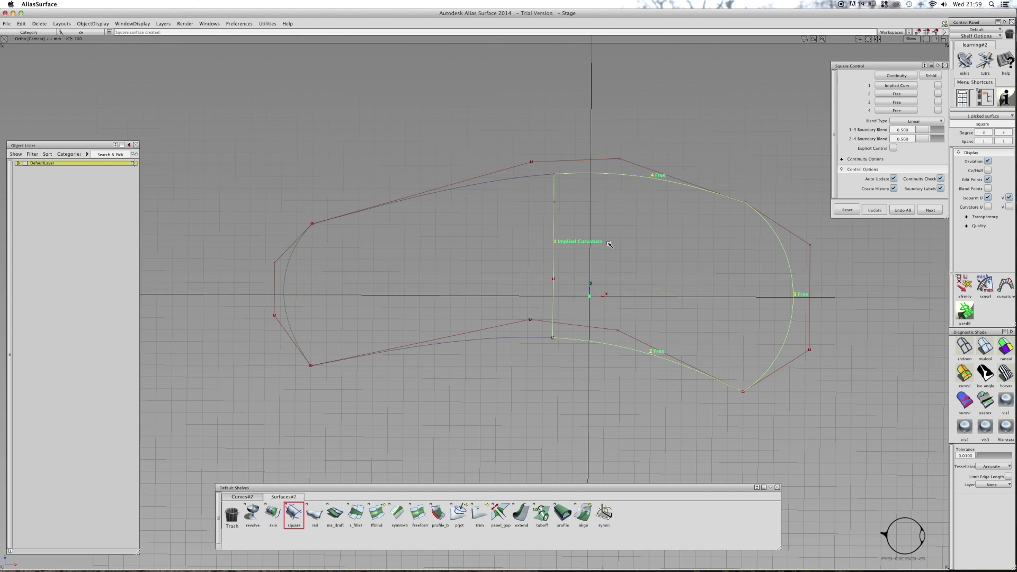
{"action": "left_click", "coordinate": [1005, 384]}
{"action": "mouse_move", "coordinate": [704, 297]}
{"action": "left_mouse_down", "text": "alt+shift"}
{"action": "mouse_move", "coordinate": [406, 159]}
{"action": "mouse_move", "coordinate": [390, 168]}
{"action": "mouse_move", "coordinate": [679, 297]}
{"action": "mouse_move", "coordinate": [657, 318]}
{"action": "mouse_move", "coordinate": [633, 321]}
{"action": "left_mouse_up", "text": "alt+shift"}
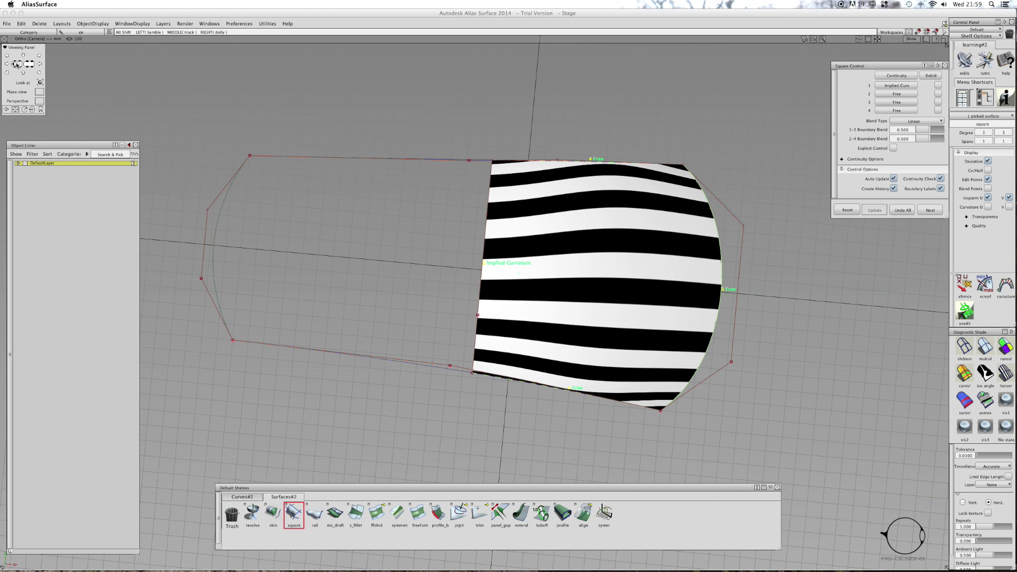
In the top view, pick the cross curve's master-side inner CV and move it outward in Y
{"action": "left_click", "coordinate": [16, 65], "text": "alt+shift"}
{"action": "left_click_drag", "start_coordinate": [464, 329], "coordinate": [480, 330], "text": "ctrl+shift"}
{"action": "left_click_drag", "start_coordinate": [482, 329], "coordinate": [499, 353]}
{"action": "middle_click_drag", "start_coordinate": [469, 333], "coordinate": [470, 327], "text": "ctrl+shift"}
{"action": "right_click_drag", "start_coordinate": [468, 337], "coordinate": [435, 309]}
{"action": "left_click_drag", "start_coordinate": [434, 308], "coordinate": [430, 313]}
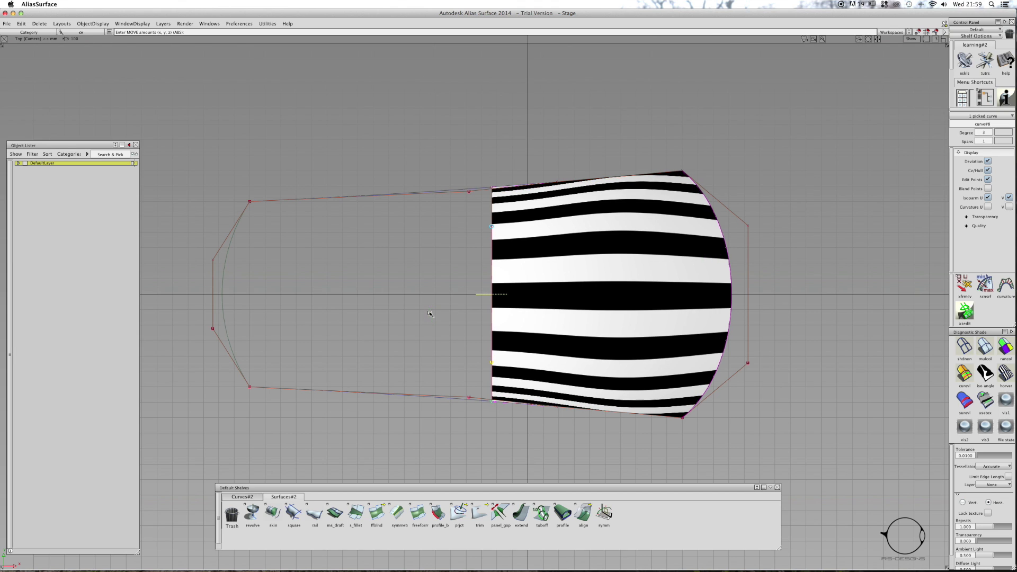
Adjust the cross curve's inner CV in Z, then move it inward in Y toward the symmetry plane
{"action": "left_click_drag", "start_coordinate": [657, 297], "coordinate": [431, 166], "text": "alt+shift"}
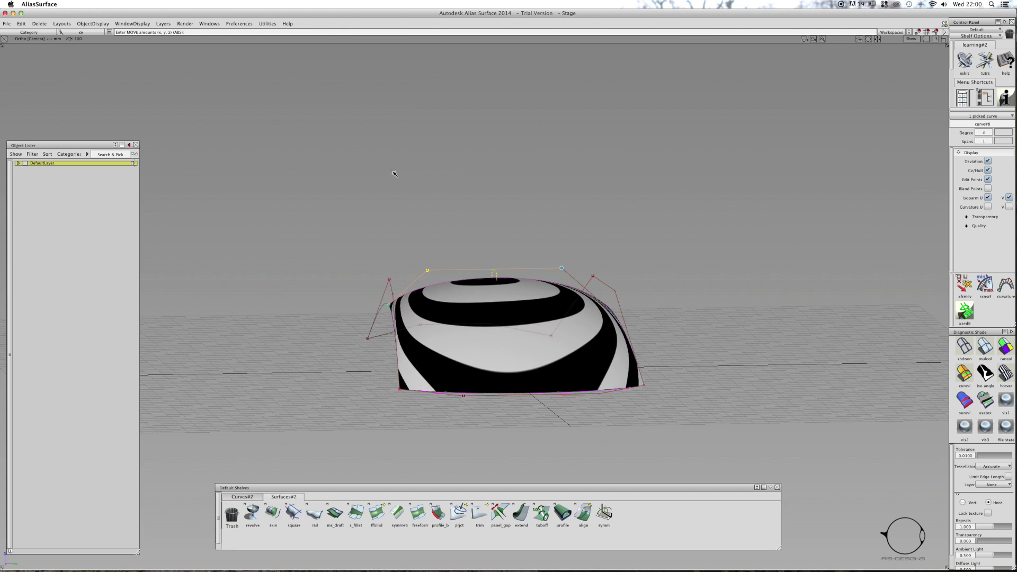
{"action": "left_click_drag", "start_coordinate": [424, 165], "coordinate": [494, 308], "text": "alt+shift"}
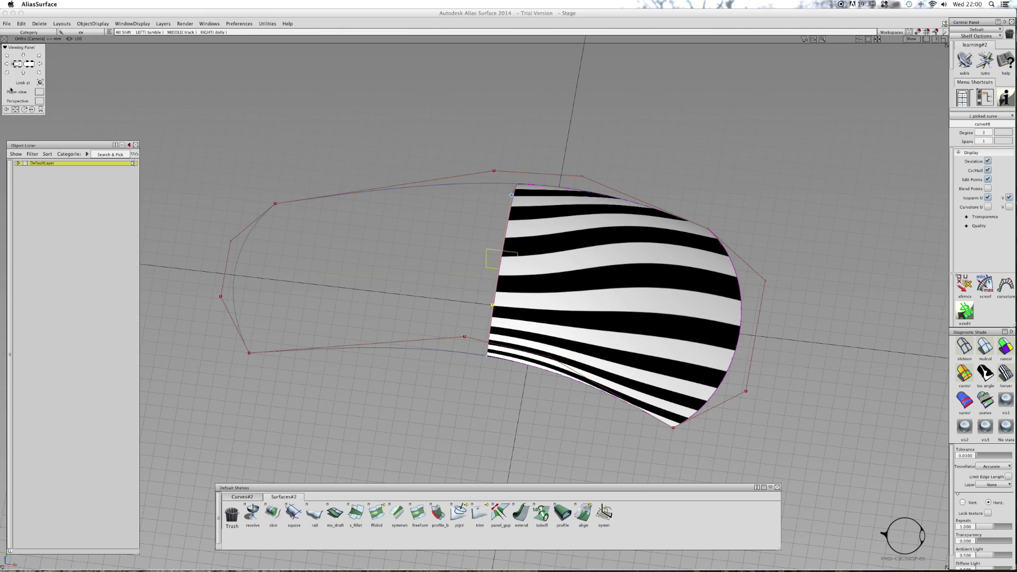
{"action": "left_click", "coordinate": [18, 71]}
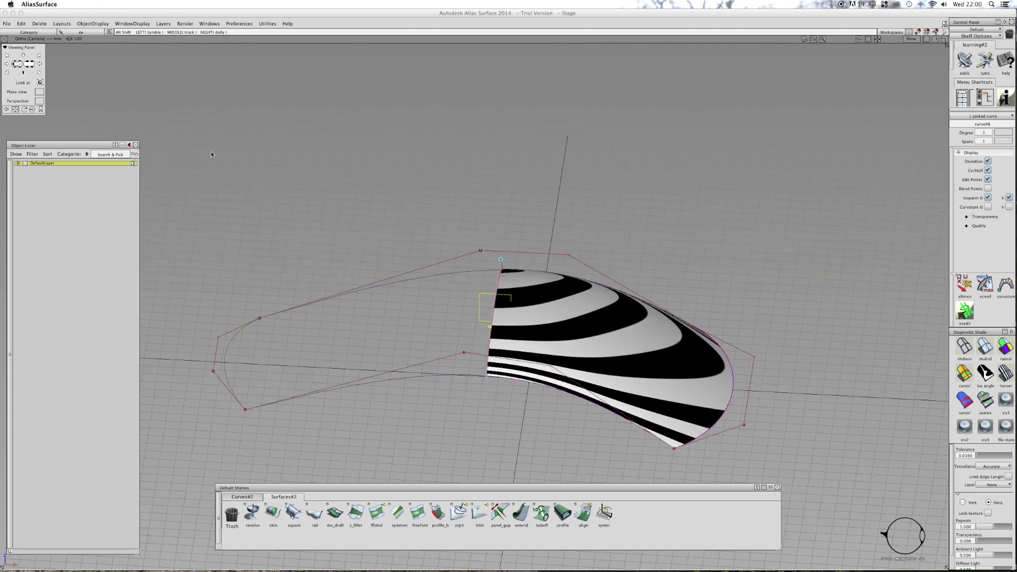
{"action": "left_click", "coordinate": [22, 74]}
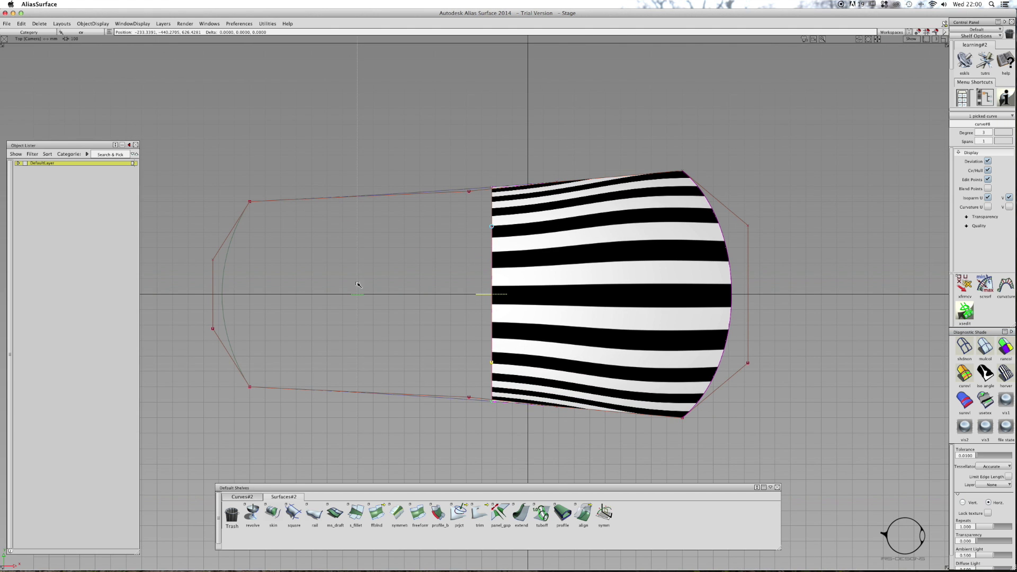
{"action": "left_click_drag", "start_coordinate": [358, 266], "coordinate": [375, 286]}
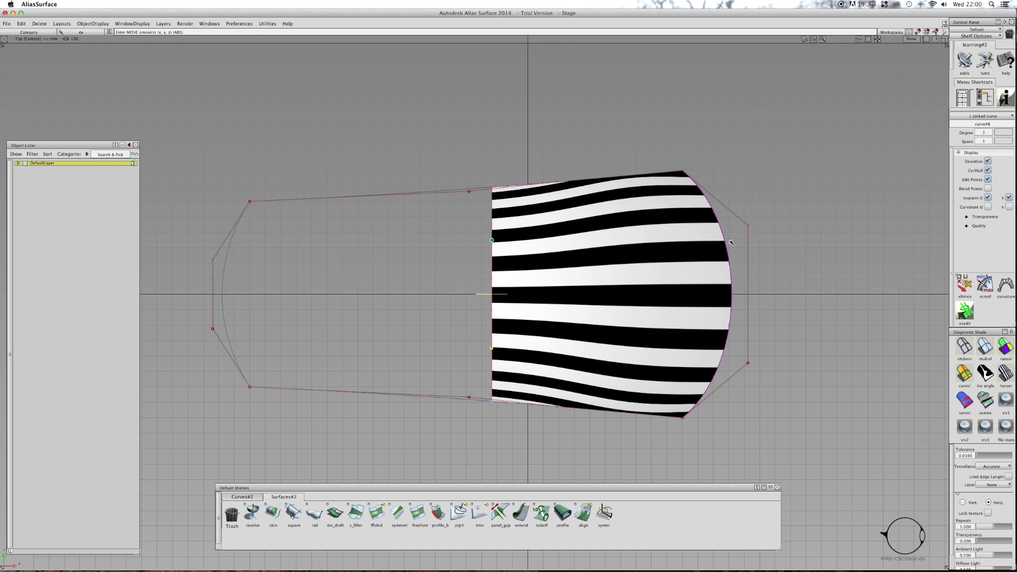
Restart Square and set boundary 1 to G2 Curvature, leaving the other three boundaries Free
{"action": "mouse_move", "coordinate": [749, 227]}
{"action": "left_mouse_down"}
{"action": "mouse_move", "coordinate": [762, 216]}
{"action": "mouse_move", "coordinate": [487, 166]}
{"action": "mouse_move", "coordinate": [398, 24]}
{"action": "mouse_move", "coordinate": [477, 90]}
{"action": "mouse_move", "coordinate": [591, 140]}
{"action": "mouse_move", "coordinate": [452, 229]}
{"action": "left_mouse_up"}
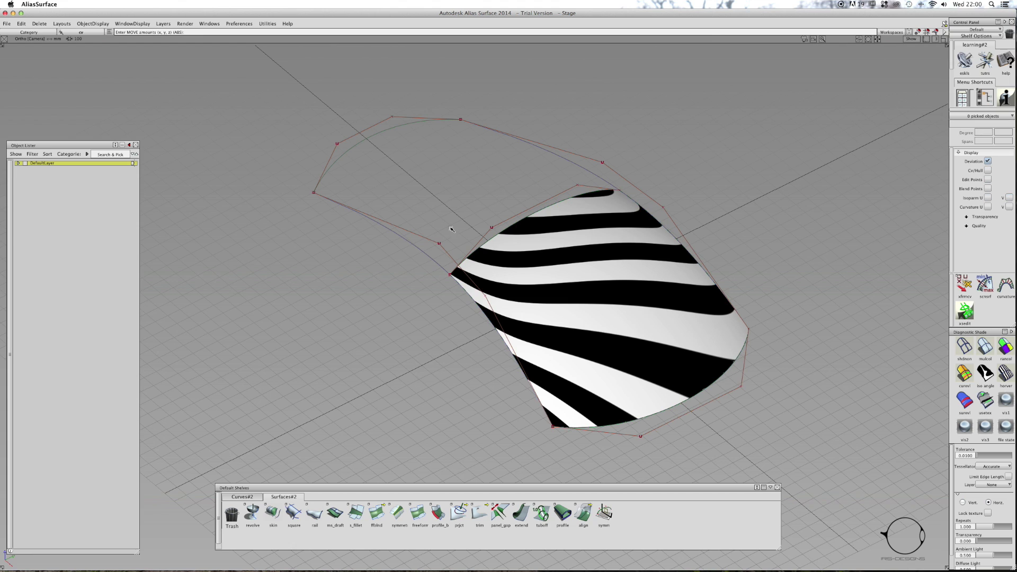
{"action": "left_click", "coordinate": [294, 508]}
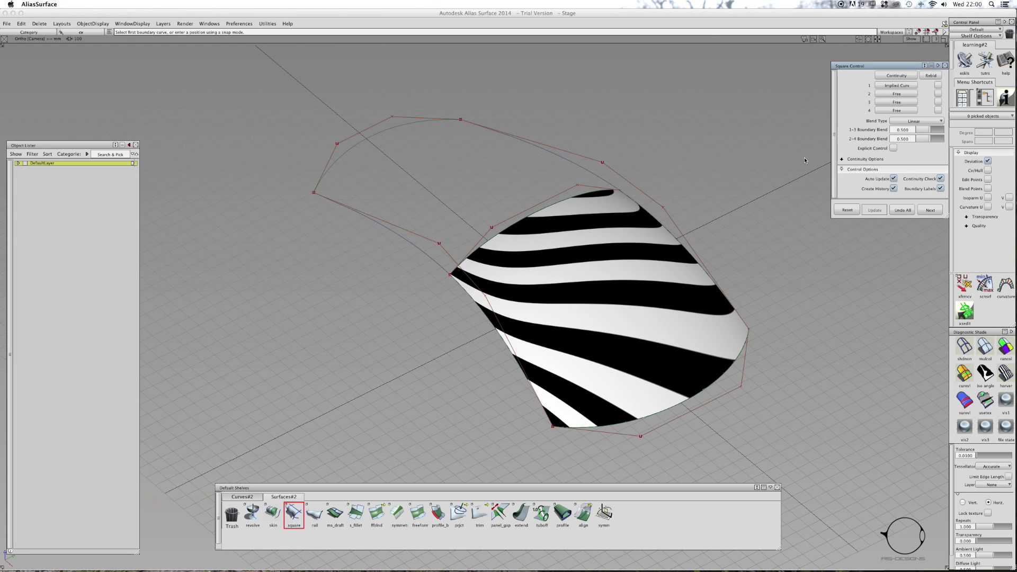
{"action": "left_click", "coordinate": [882, 84]}
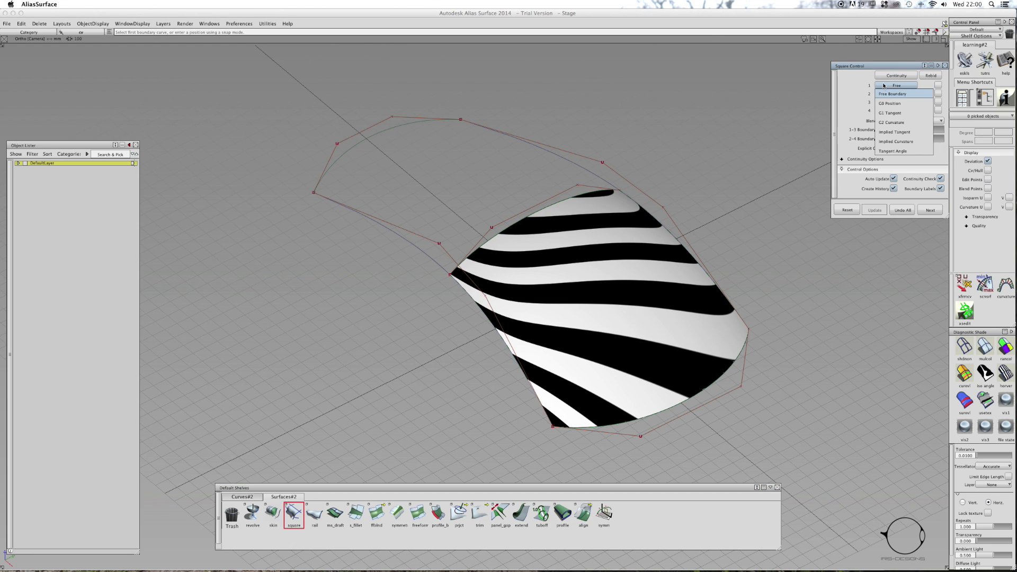
{"action": "left_click", "coordinate": [896, 122]}
Build the negative X Square surface from the existing surface's edge, the negative Y side curve, the end curve and the positive Y side curve
{"action": "left_click", "coordinate": [542, 211]}
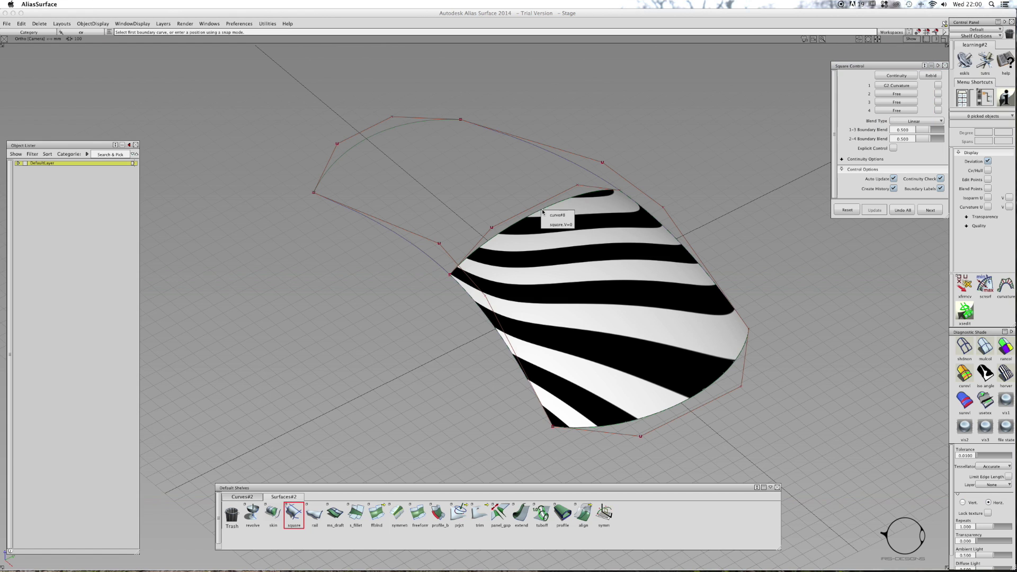
{"action": "left_click", "coordinate": [553, 224]}
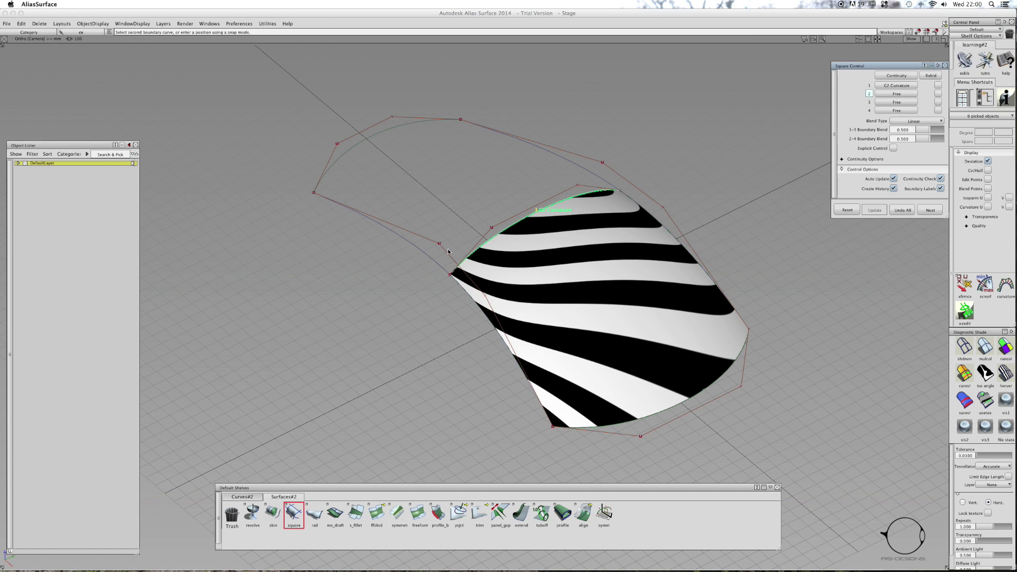
{"action": "left_click", "coordinate": [409, 248]}
{"action": "left_click", "coordinate": [383, 124]}
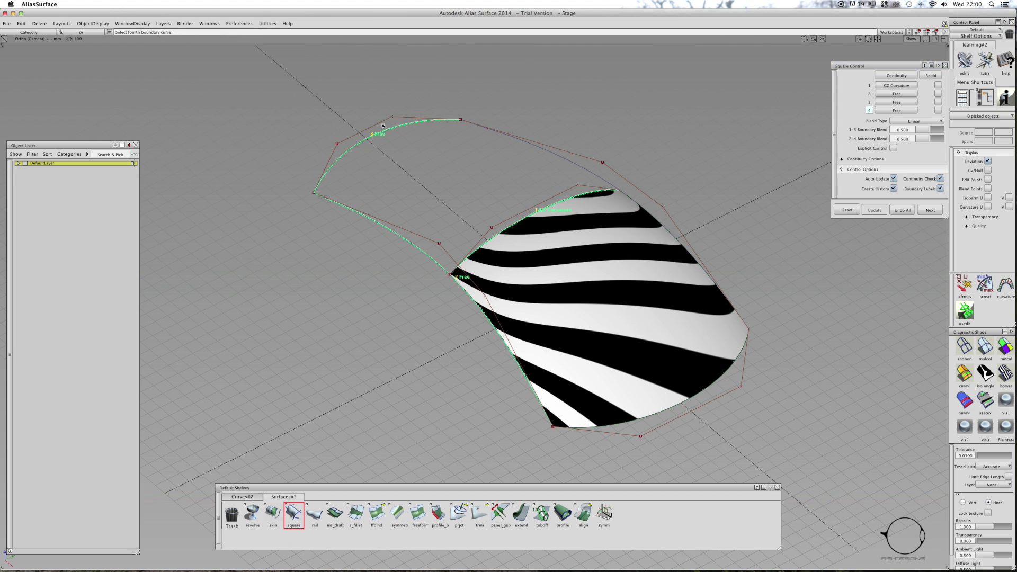
{"action": "left_click", "coordinate": [538, 133]}
{"action": "left_click", "coordinate": [630, 207]}
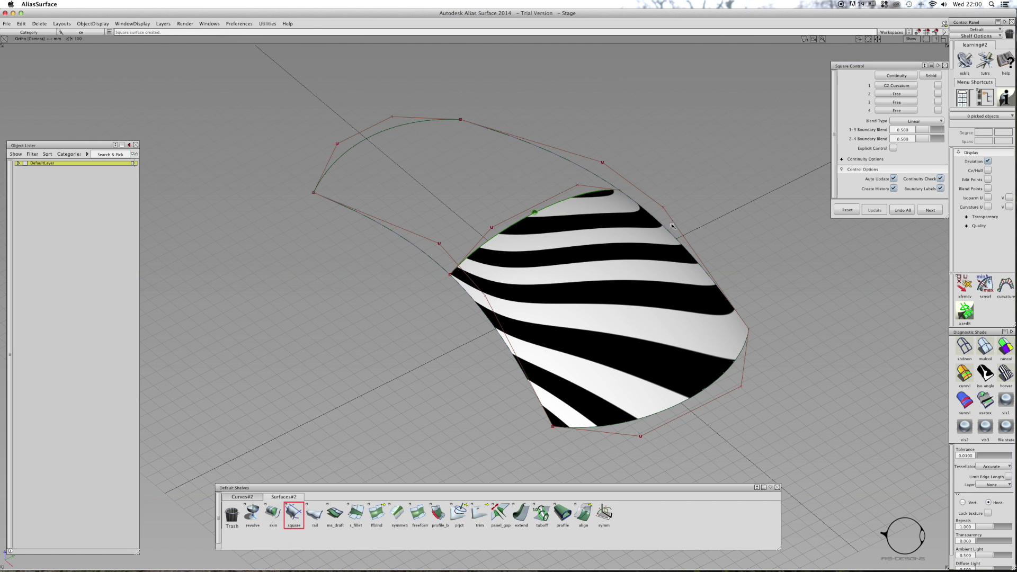
Shade the new negative X surface with zebra stripes and check the stripe flow across the shared edge
{"action": "right_click_drag", "start_coordinate": [522, 212], "coordinate": [581, 176], "text": "alt+shift"}
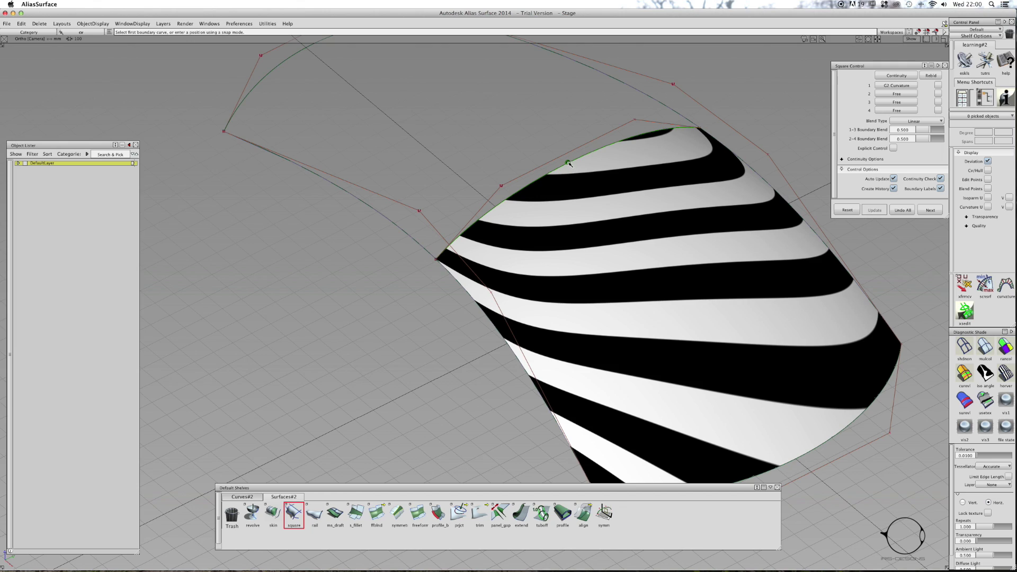
{"action": "left_click", "coordinate": [999, 369]}
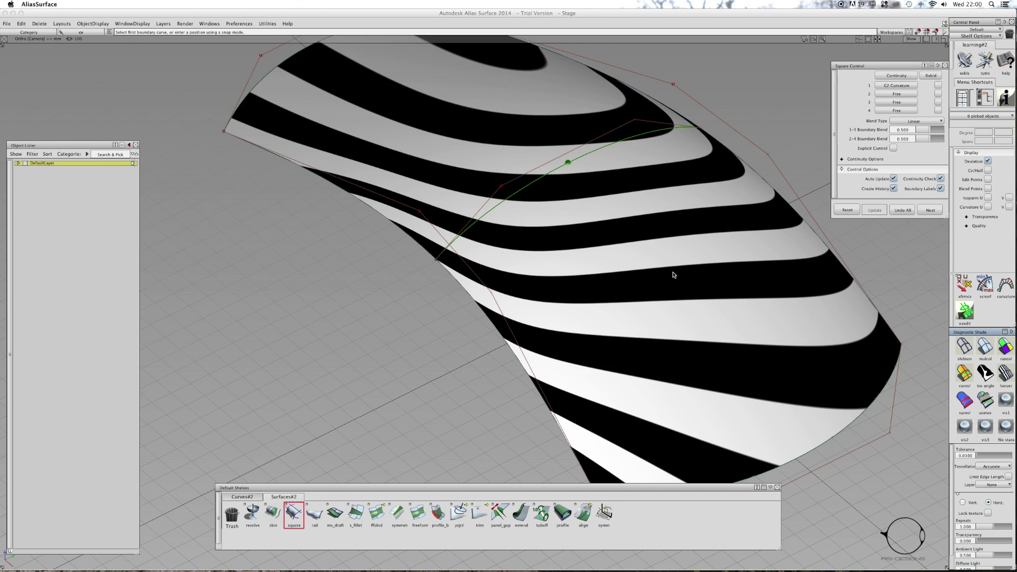
{"action": "right_click_drag", "start_coordinate": [575, 199], "coordinate": [515, 192], "text": "alt+shift"}
{"action": "mouse_move", "coordinate": [515, 192]}
{"action": "left_mouse_down", "text": "alt+shift"}
{"action": "mouse_move", "coordinate": [619, 236]}
{"action": "mouse_move", "coordinate": [630, 225]}
{"action": "mouse_move", "coordinate": [604, 222]}
{"action": "mouse_move", "coordinate": [602, 298]}
{"action": "mouse_move", "coordinate": [627, 291]}
{"action": "left_mouse_up", "text": "alt+shift"}
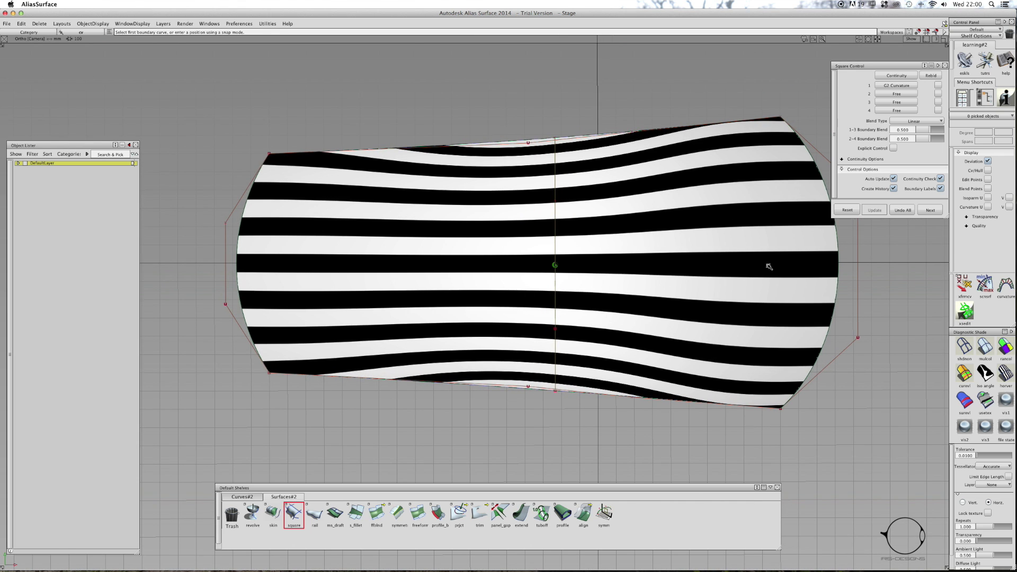
Pick a CV on the negative X end curve and adjust its position in Y and Z with Move
{"action": "left_click", "coordinate": [194, 263], "text": "ctrl+shift"}
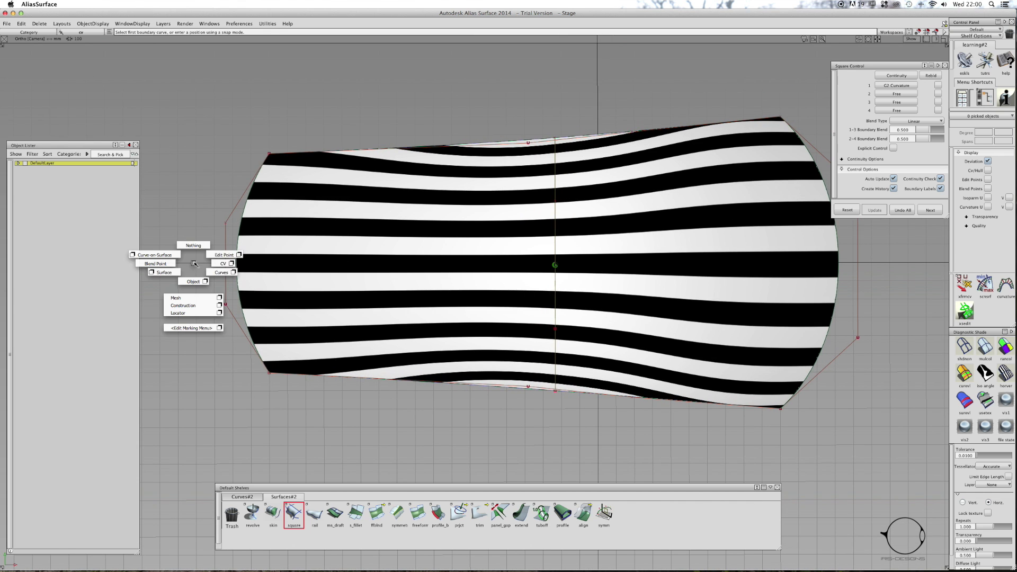
{"action": "left_click_drag", "start_coordinate": [206, 264], "coordinate": [213, 264], "text": "ctrl+shift"}
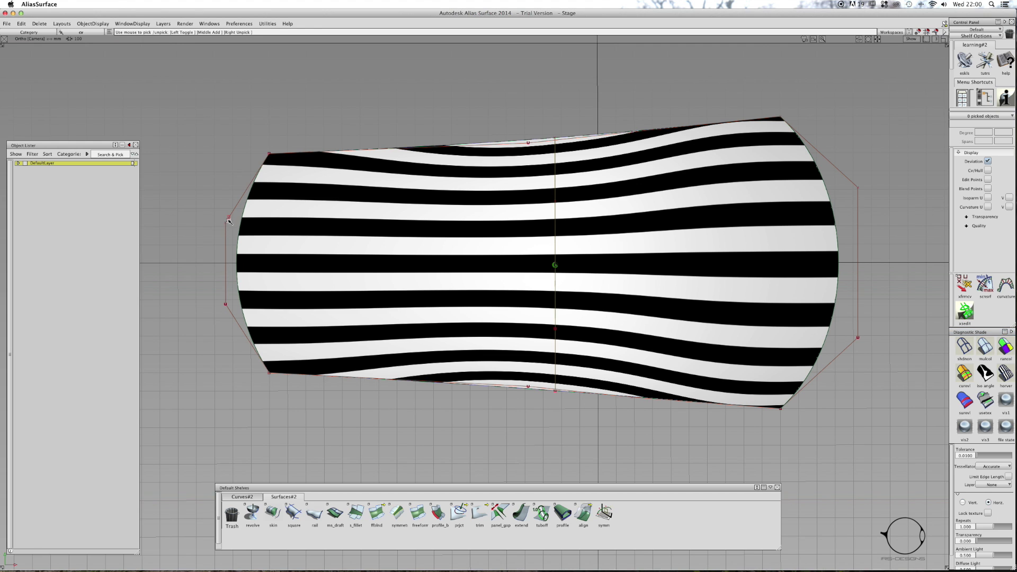
{"action": "left_click_drag", "start_coordinate": [232, 216], "coordinate": [454, 249]}
{"action": "key", "text": "super+z"}
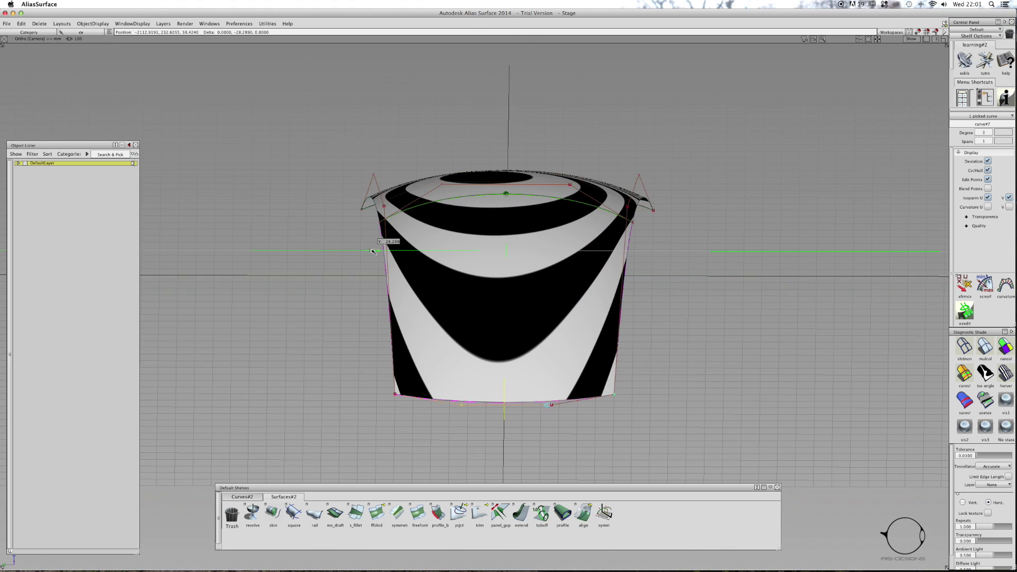
{"action": "left_click_drag", "start_coordinate": [524, 233], "coordinate": [297, 188], "text": "alt+shift"}
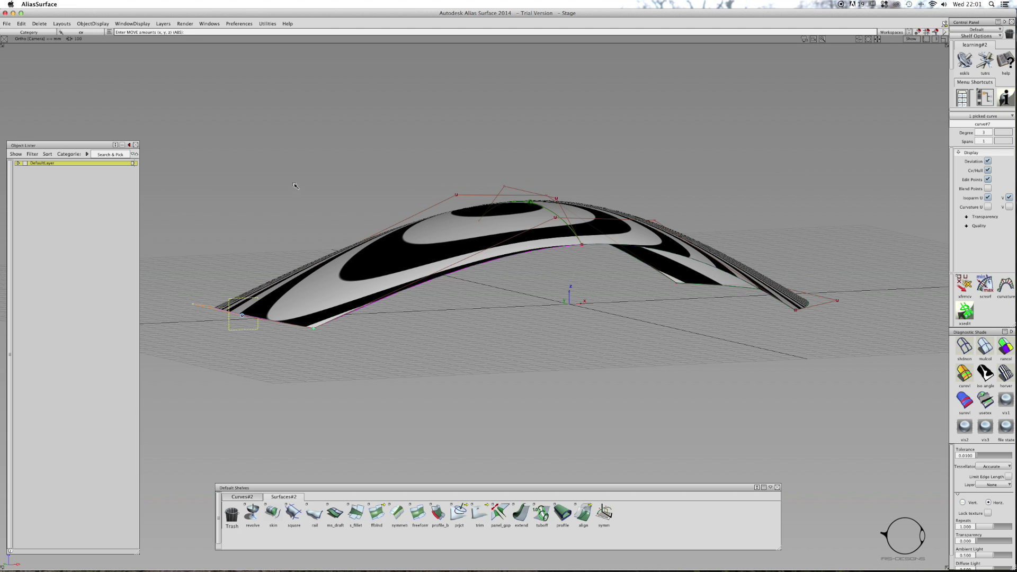
{"action": "middle_click_drag", "start_coordinate": [295, 194], "coordinate": [294, 193]}
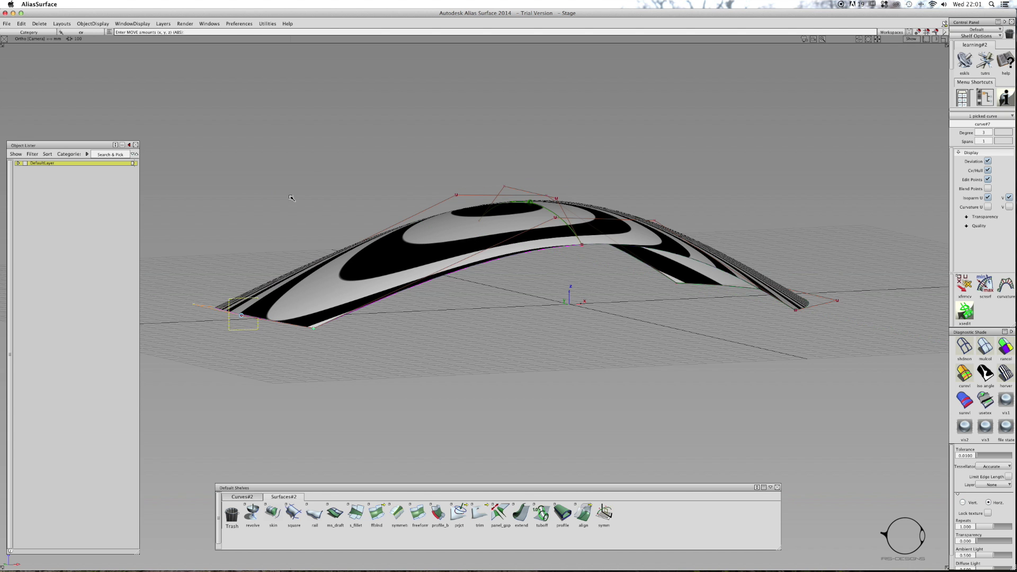
{"action": "right_click_drag", "start_coordinate": [290, 197], "coordinate": [291, 192]}
Shade the two surfaces with the Showroom reflection map, hide the curves and CVs in the view, and examine the reflections
{"action": "mouse_move", "coordinate": [227, 181]}
{"action": "left_mouse_down", "text": "alt+shift"}
{"action": "mouse_move", "coordinate": [480, 240]}
{"action": "mouse_move", "coordinate": [638, 223]}
{"action": "mouse_move", "coordinate": [564, 225]}
{"action": "left_mouse_up", "text": "alt+shift"}
{"action": "right_click_drag", "start_coordinate": [563, 226], "coordinate": [585, 217], "text": "ctrl+shift"}
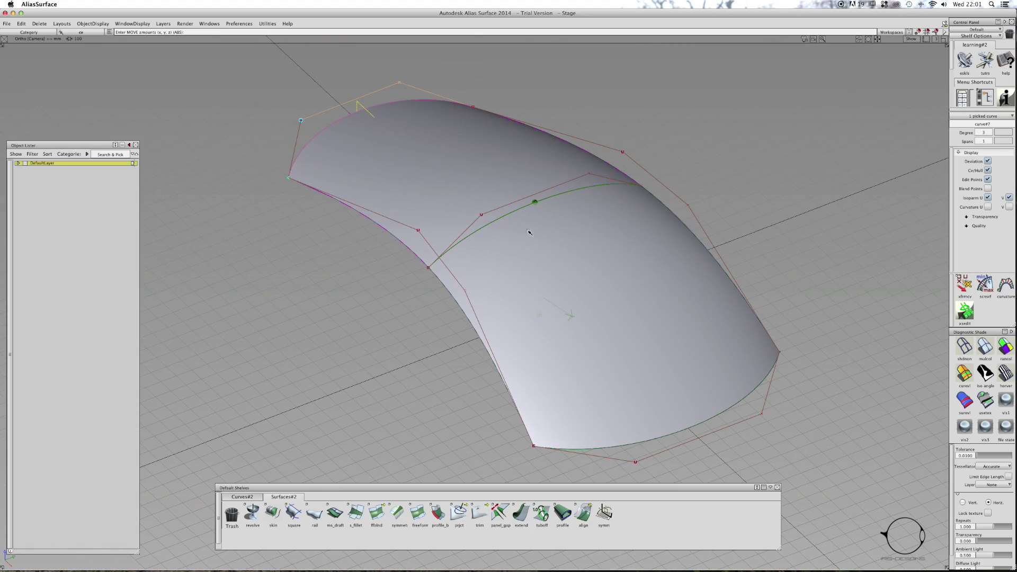
{"action": "left_click", "coordinate": [993, 404]}
{"action": "left_click_drag", "start_coordinate": [657, 251], "coordinate": [685, 163], "text": "alt+shift"}
{"action": "right_click", "coordinate": [681, 181], "text": "ctrl+shift"}
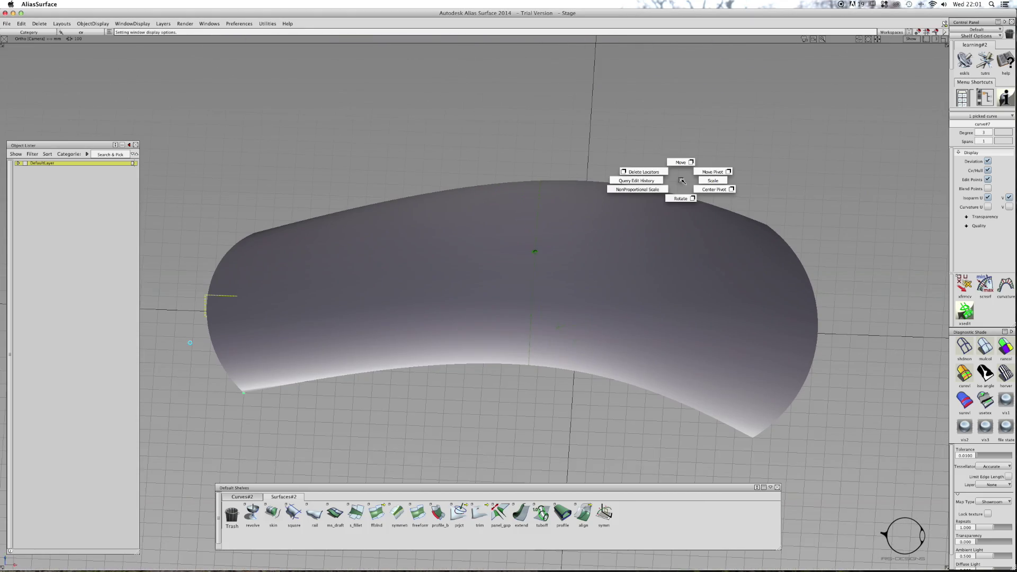
{"action": "right_click_drag", "start_coordinate": [675, 179], "coordinate": [681, 165], "text": "ctrl+shift"}
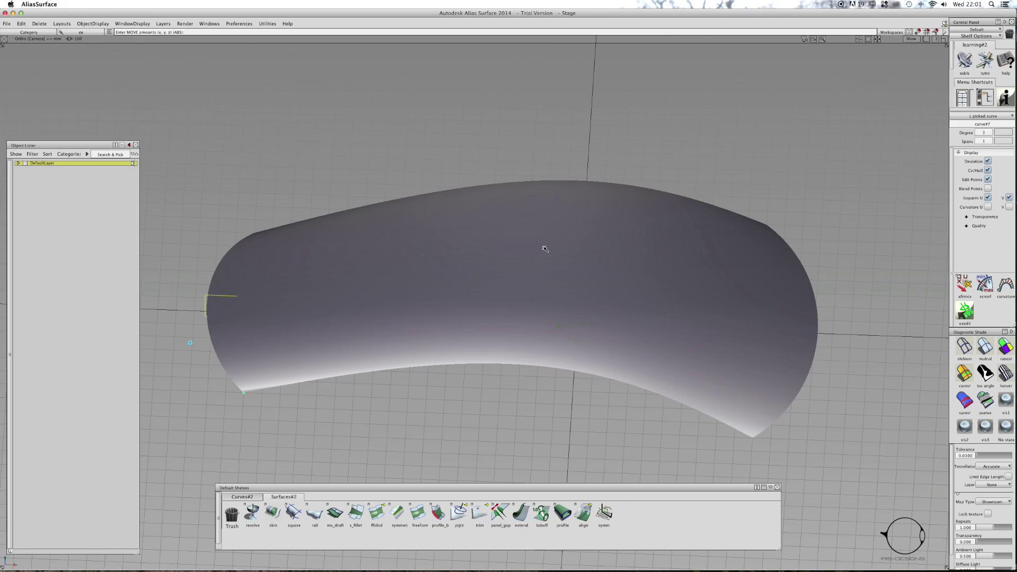
Check both surfaces with zebra stripes, switch to the vis1 shading, and inspect the overall shape from several angles
{"action": "left_click_drag", "start_coordinate": [546, 249], "coordinate": [477, 188], "text": "alt+shift"}
{"action": "left_click", "coordinate": [1005, 374]}
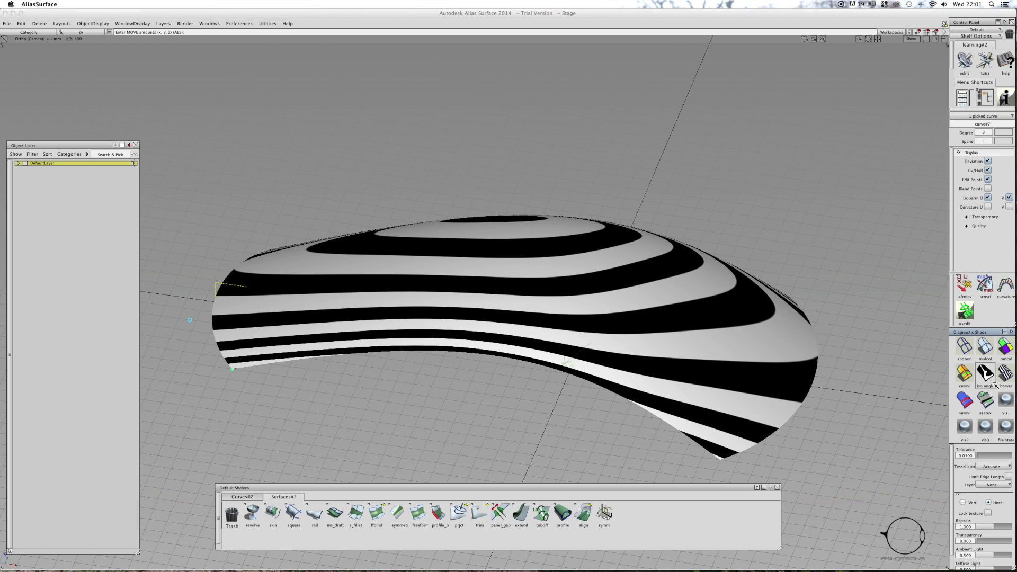
{"action": "left_click", "coordinate": [1005, 400]}
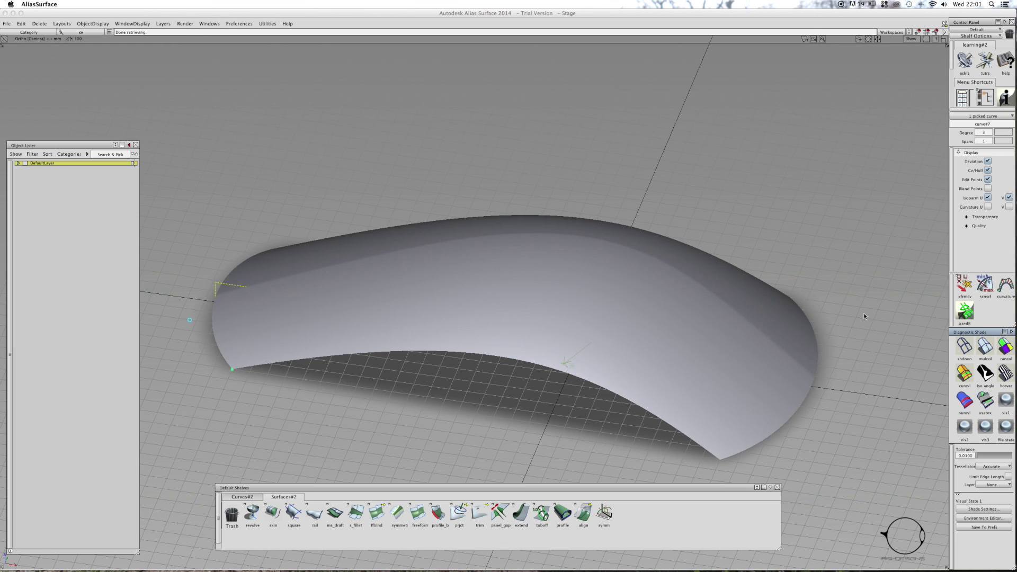
{"action": "left_click_drag", "start_coordinate": [864, 317], "coordinate": [608, 244], "text": "alt+shift"}
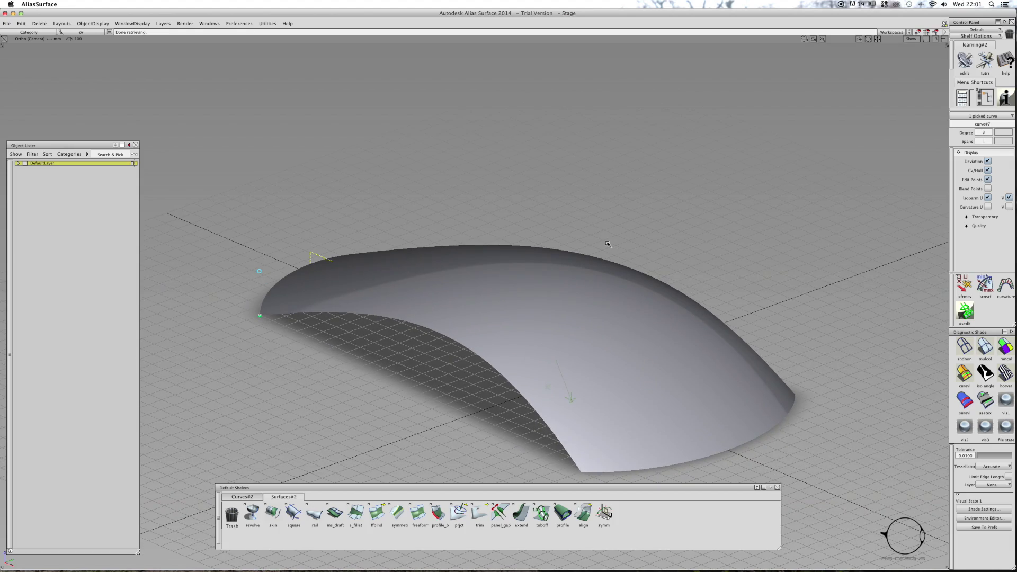
{"action": "left_click_drag", "start_coordinate": [550, 225], "coordinate": [629, 202], "text": "alt+shift"}
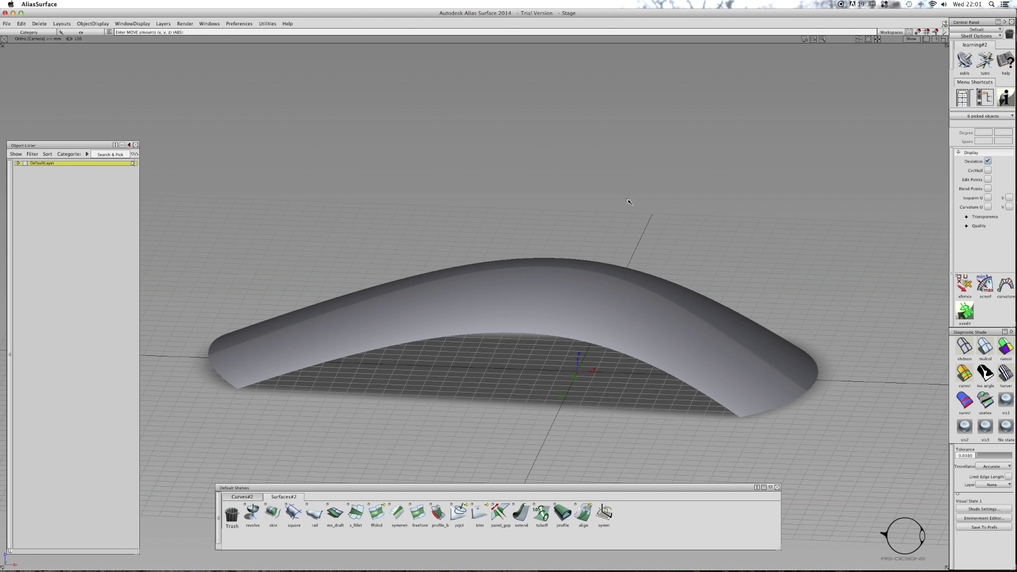